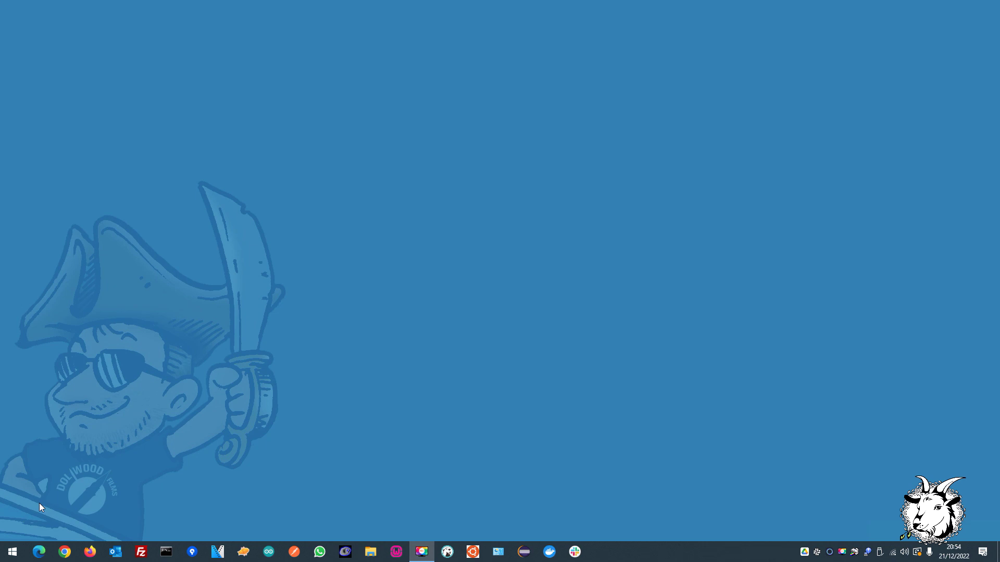
Open Excel and create a blank workbook.
{"action": "left_click", "coordinate": [14, 551]}
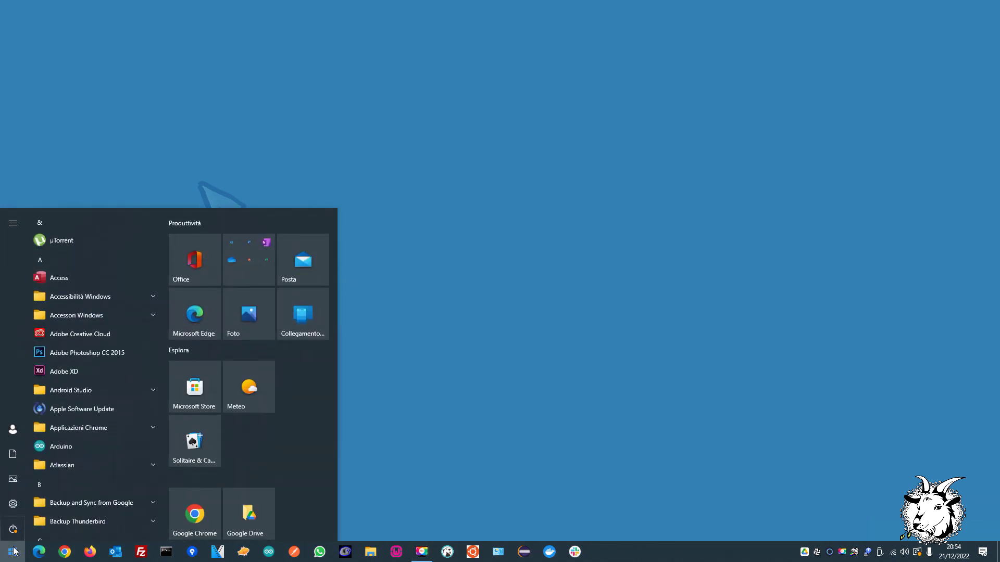
{"action": "type", "text": "execel"}
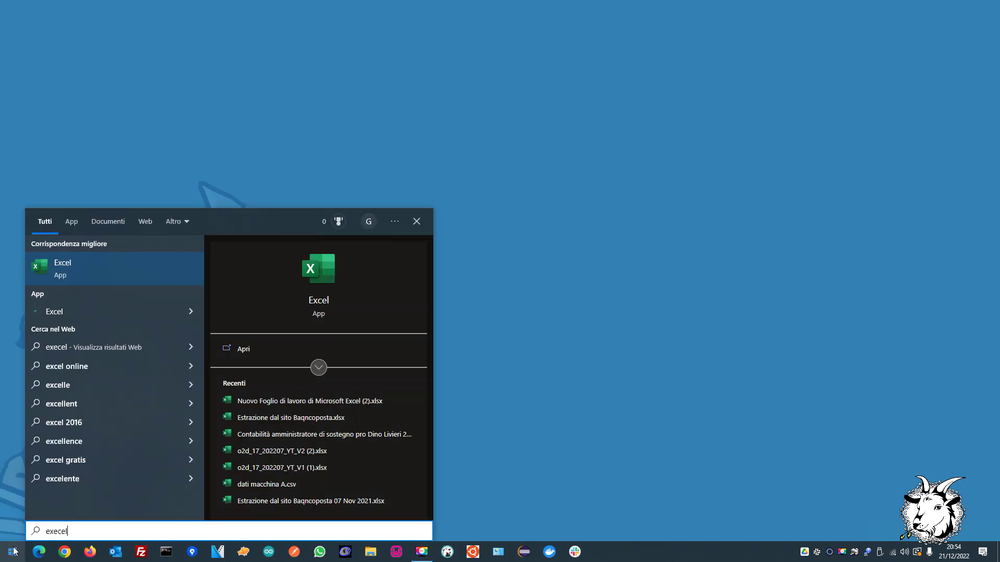
{"action": "key", "text": "Return"}
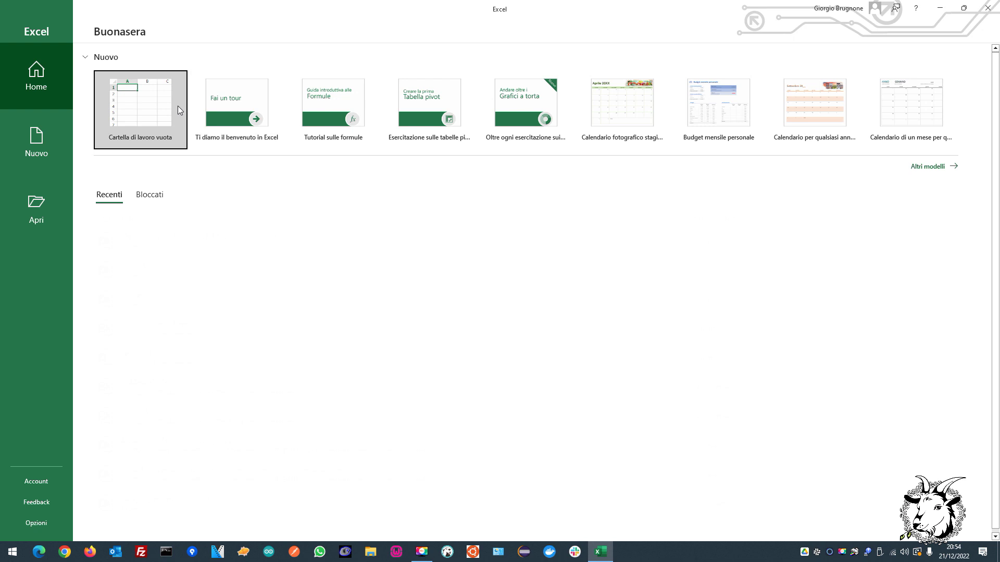
{"action": "left_click", "coordinate": [140, 110]}
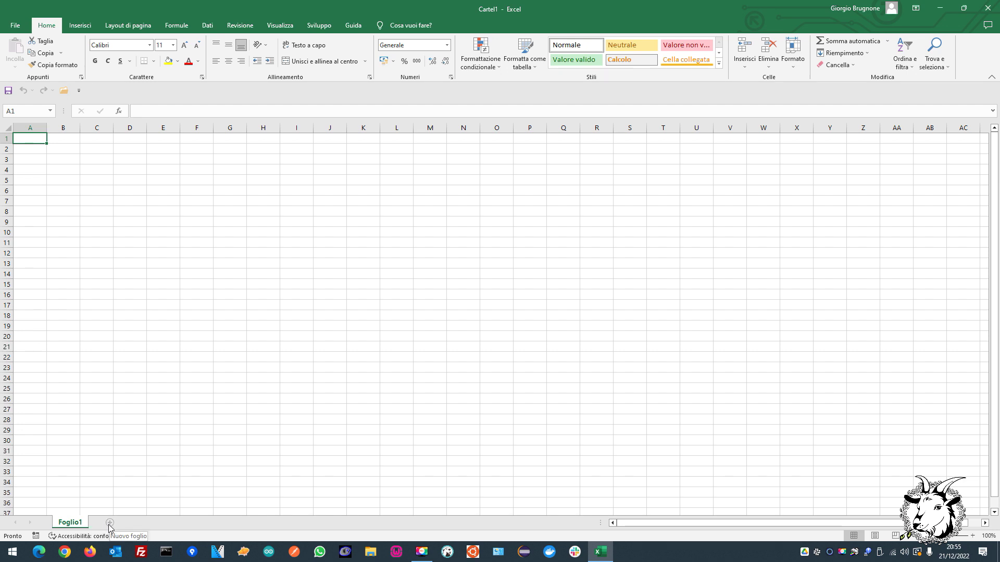
Add two new worksheets, Foglio2 and Foglio3, to the workbook.
{"action": "key", "text": "shift+F11"}
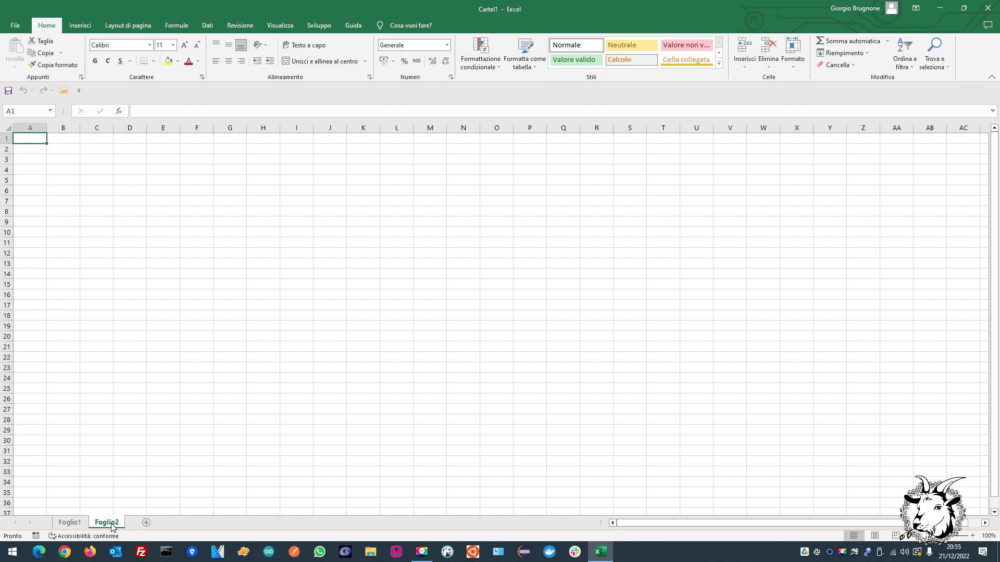
{"action": "left_click", "coordinate": [145, 522]}
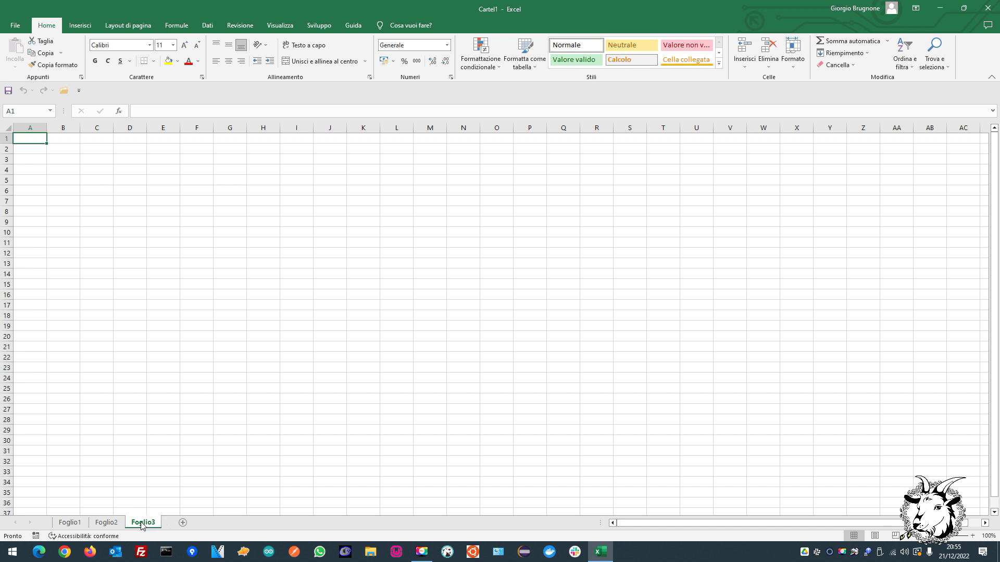
Enter sample text in cell B2 of each sheet: aaa on Foglio1, bbb on Foglio2 and ccc on Foglio3.
{"action": "left_click", "coordinate": [79, 523]}
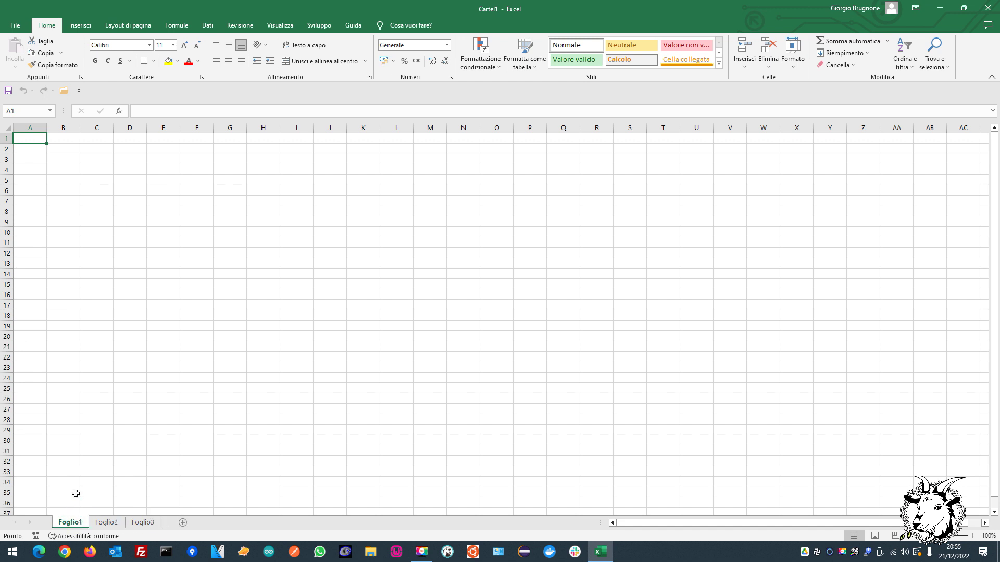
{"action": "left_click", "coordinate": [71, 150]}
{"action": "type", "text": "aaa"}
{"action": "left_click", "coordinate": [104, 521]}
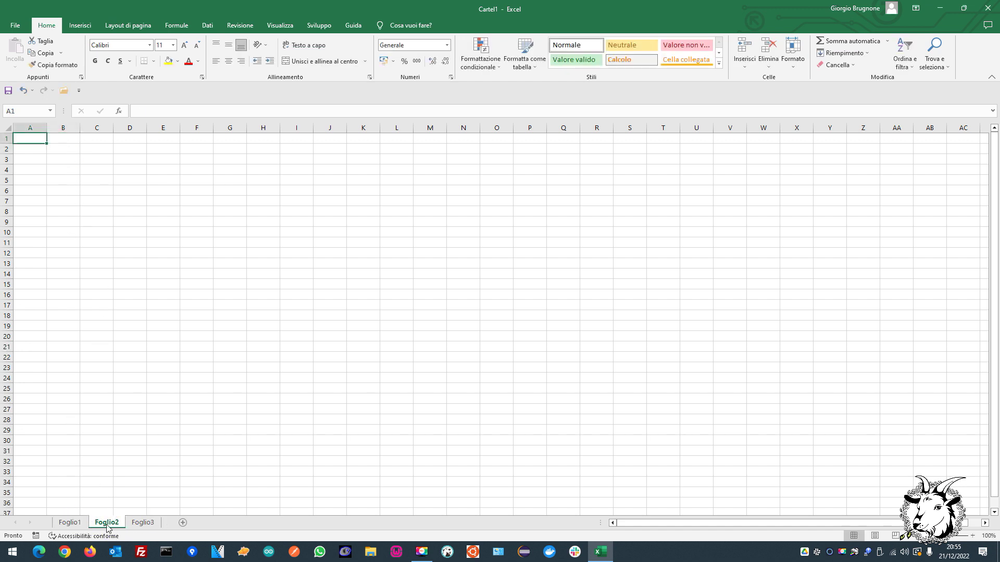
{"action": "left_click", "coordinate": [71, 152]}
{"action": "type", "text": "bbb"}
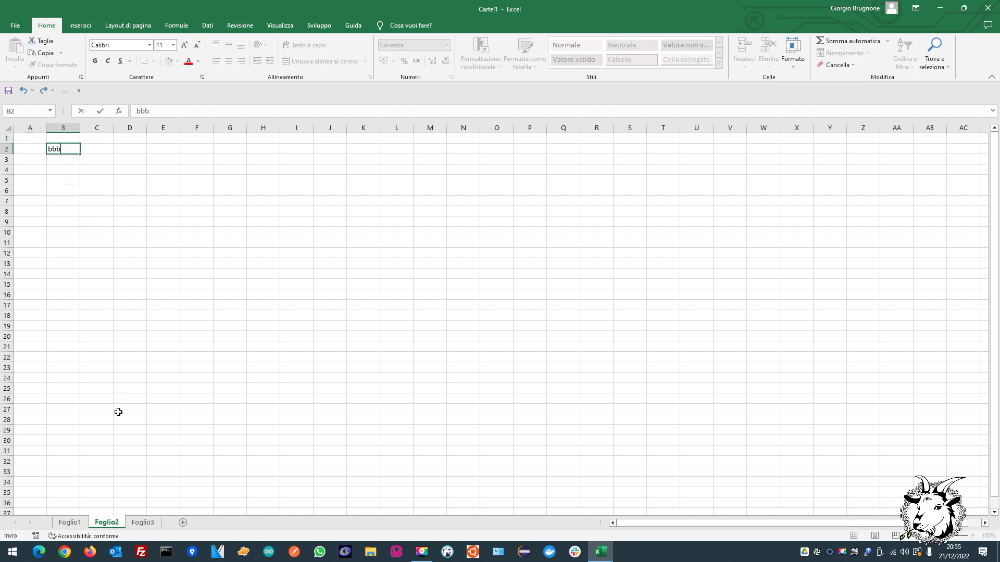
{"action": "left_click", "coordinate": [142, 523]}
{"action": "left_click", "coordinate": [64, 146]}
{"action": "type", "text": "ccc"}
{"action": "left_click", "coordinate": [132, 398]}
Look through Foglio1, Foglio2 and Foglio3 in turn to compare the contents of their cells.
{"action": "left_click", "coordinate": [111, 522]}
{"action": "left_click", "coordinate": [73, 523]}
{"action": "left_click", "coordinate": [103, 522]}
{"action": "left_click", "coordinate": [134, 523]}
{"action": "left_click", "coordinate": [108, 523]}
{"action": "left_click", "coordinate": [73, 524]}
{"action": "left_click", "coordinate": [106, 523]}
{"action": "left_click", "coordinate": [136, 523]}
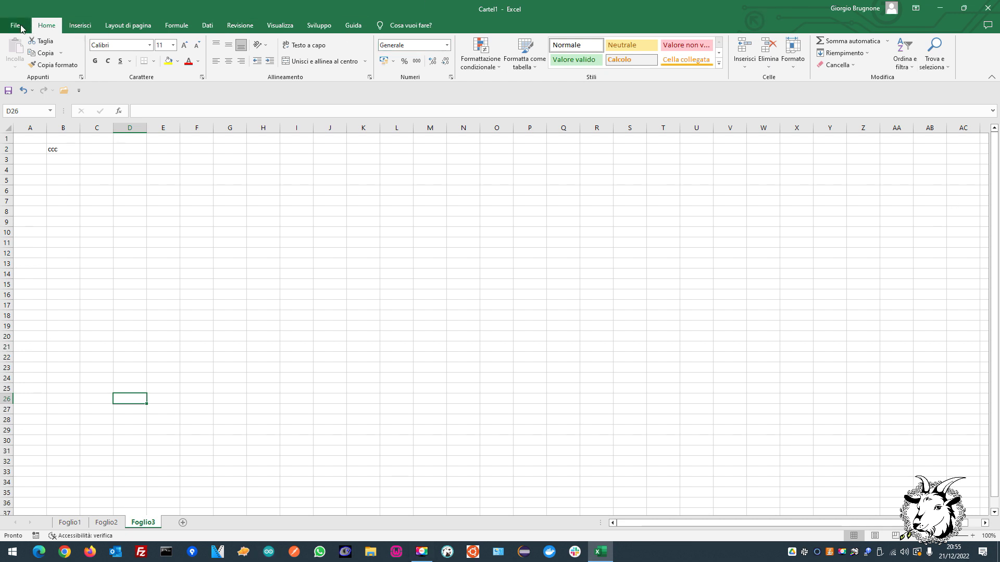
Examine the command sets for inserting, page layout, formulas, data, review, view, developer and help.
{"action": "left_click", "coordinate": [77, 26]}
{"action": "left_click", "coordinate": [127, 26]}
{"action": "left_click", "coordinate": [184, 26]}
{"action": "left_click", "coordinate": [207, 26]}
{"action": "left_click", "coordinate": [240, 26]}
{"action": "left_click", "coordinate": [280, 26]}
{"action": "left_click", "coordinate": [310, 26]}
{"action": "left_click", "coordinate": [349, 27]}
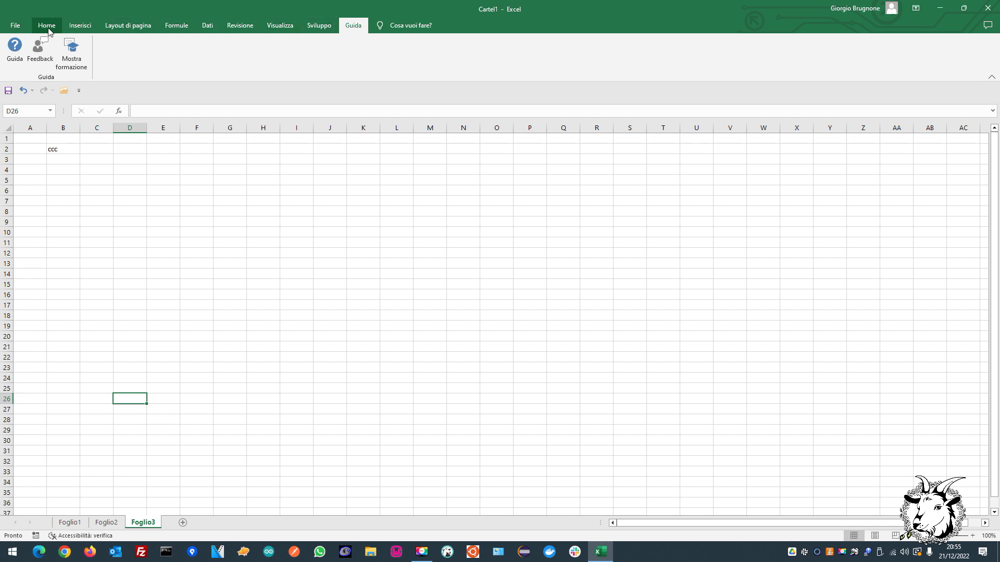
{"action": "left_click", "coordinate": [319, 26]}
{"action": "left_click", "coordinate": [280, 26]}
{"action": "left_click", "coordinate": [239, 26]}
{"action": "left_click", "coordinate": [207, 26]}
{"action": "left_click", "coordinate": [176, 26]}
{"action": "left_click", "coordinate": [128, 26]}
{"action": "left_click", "coordinate": [81, 26]}
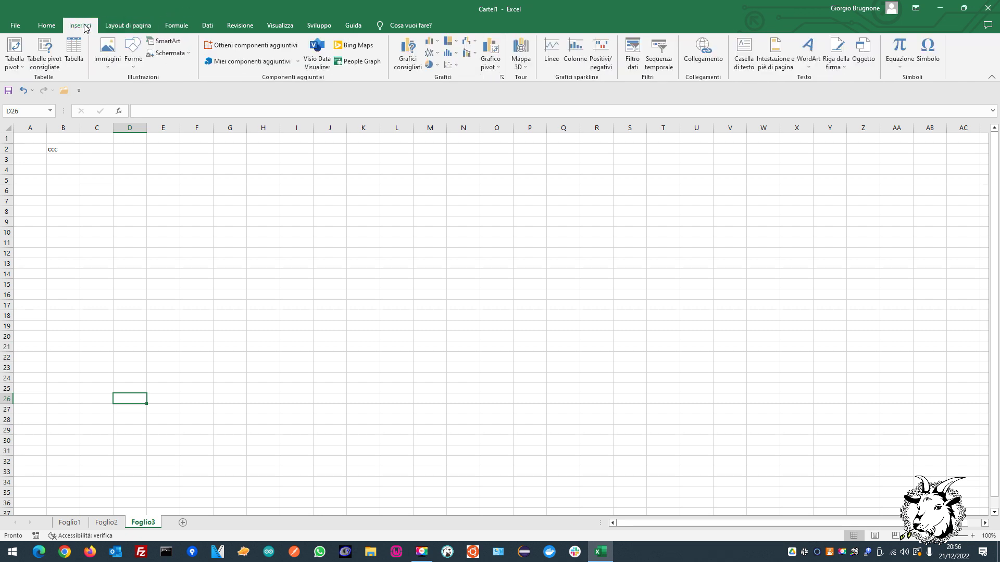
{"action": "left_click", "coordinate": [52, 27]}
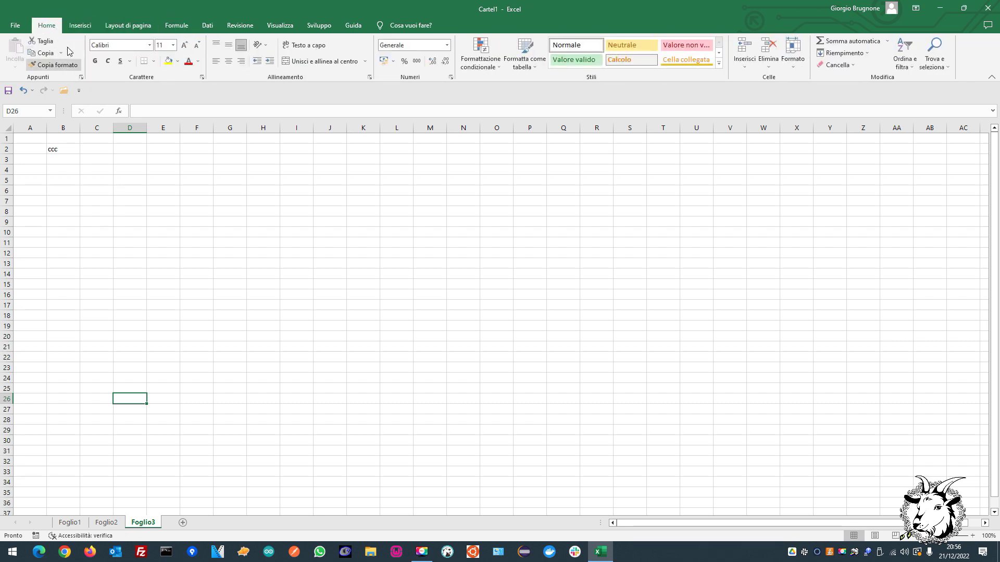
Examine the insert and page layout commands and the lists of available fonts and font sizes.
{"action": "left_click", "coordinate": [80, 26]}
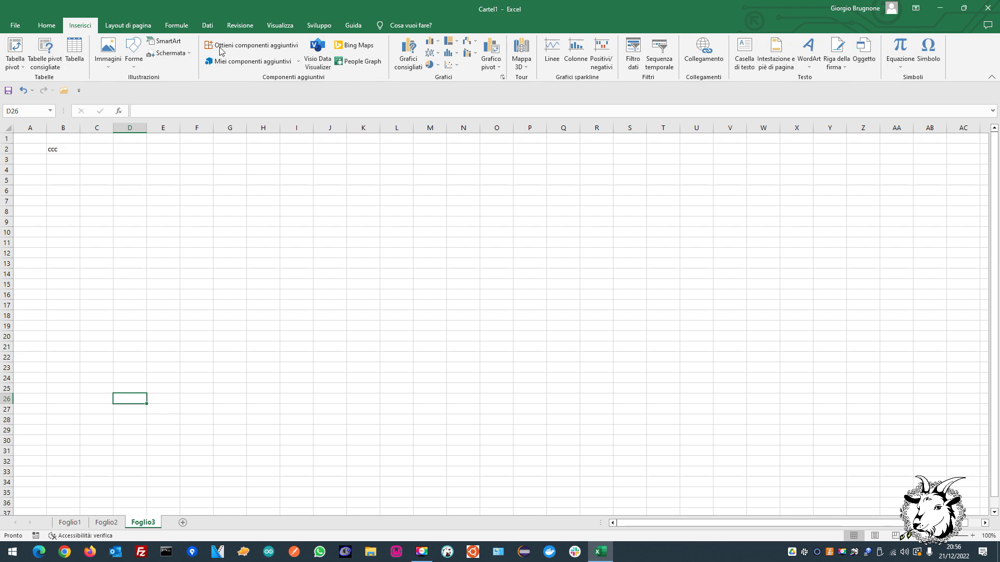
{"action": "left_click", "coordinate": [46, 25]}
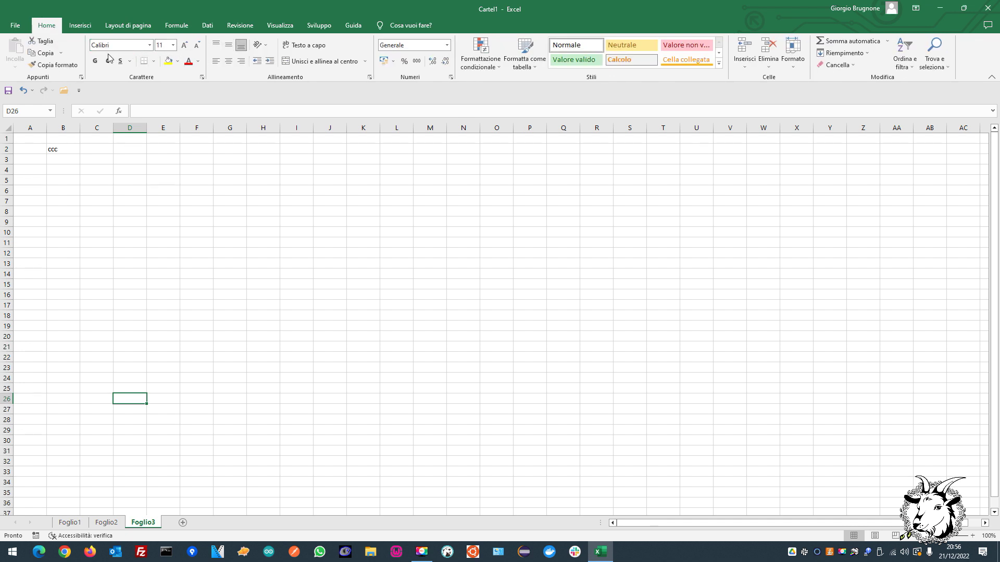
{"action": "left_click", "coordinate": [149, 45]}
{"action": "left_click", "coordinate": [149, 45]}
{"action": "left_click", "coordinate": [173, 45]}
{"action": "left_click", "coordinate": [173, 46]}
{"action": "left_click", "coordinate": [131, 28]}
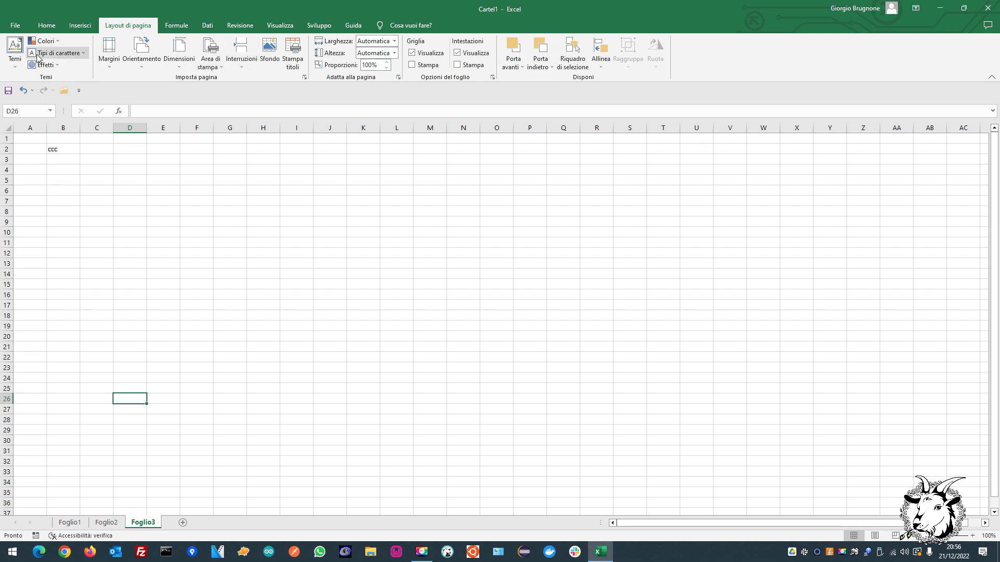
{"action": "left_click", "coordinate": [44, 25]}
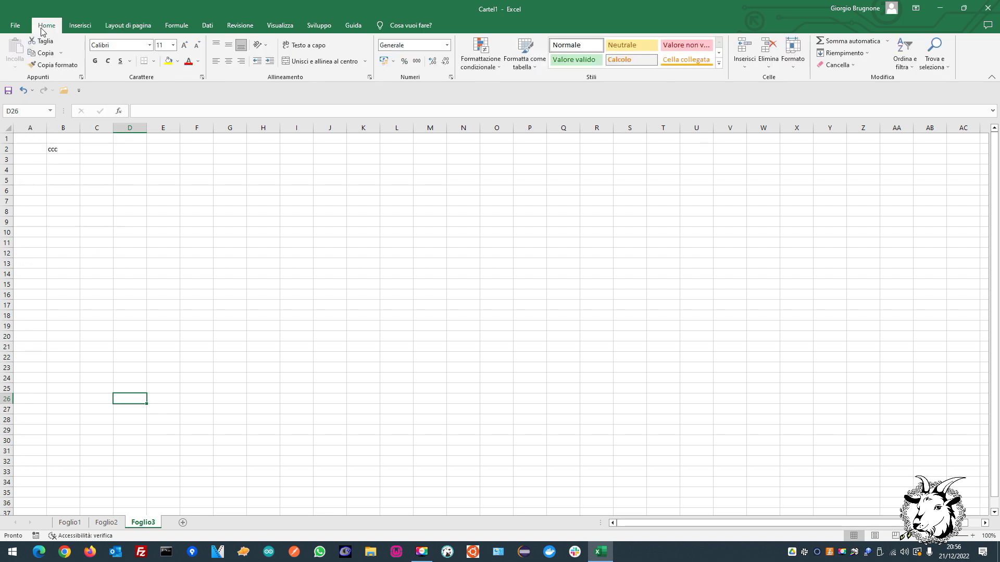
Examine the workbook's file options for new templates, opening, information, saving and printing, and return to the sheet.
{"action": "left_click", "coordinate": [11, 26]}
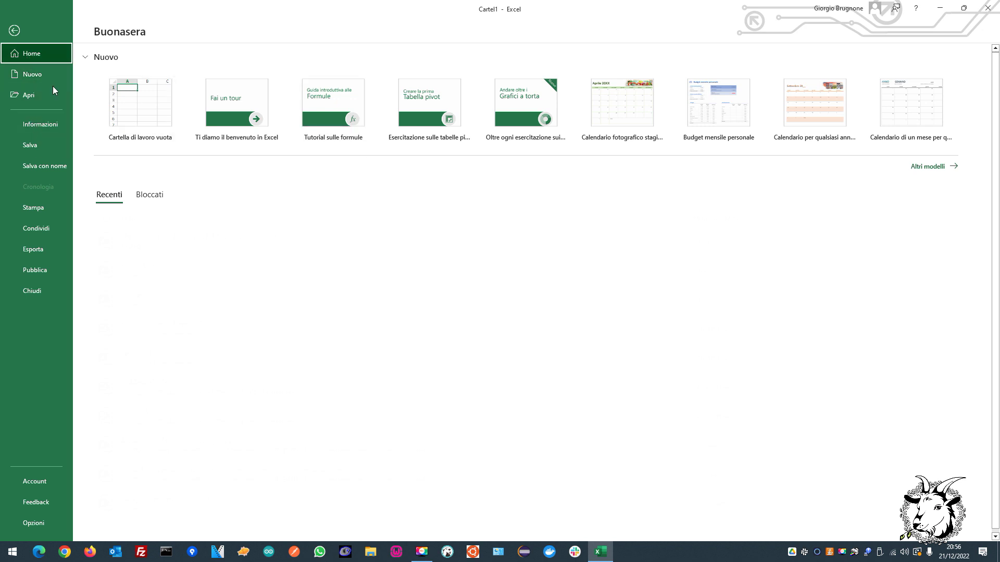
{"action": "left_click", "coordinate": [26, 74]}
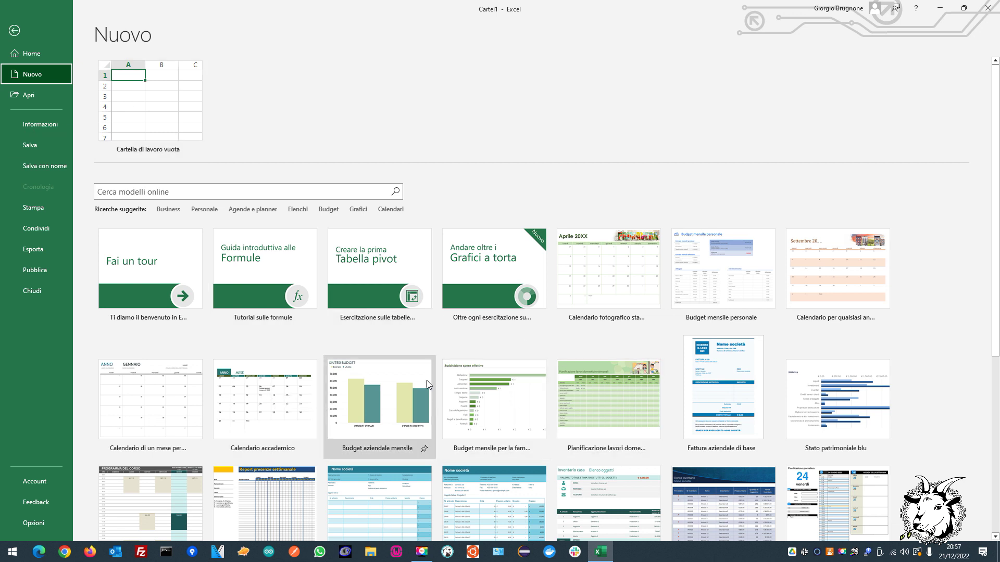
{"action": "left_click", "coordinate": [28, 97]}
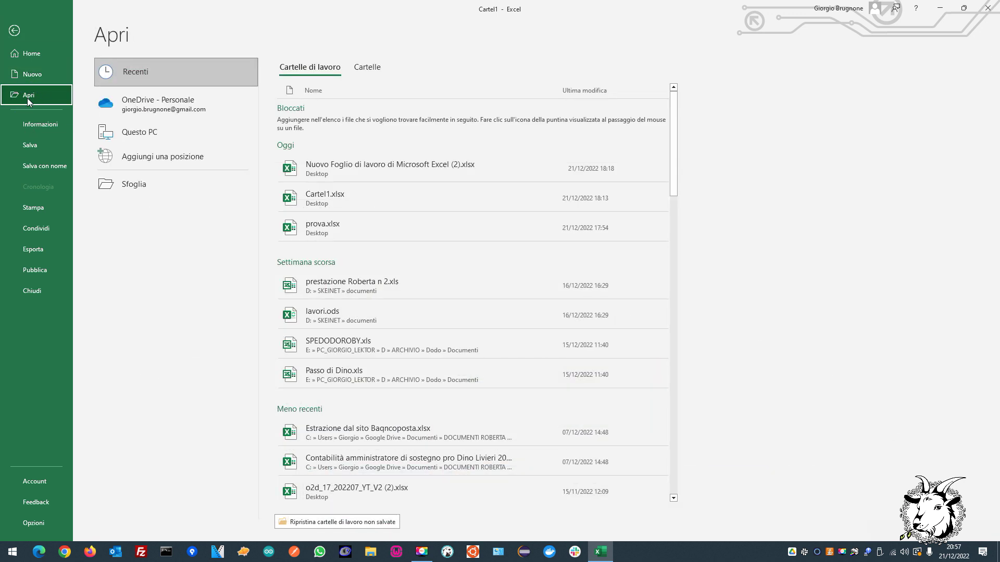
{"action": "left_click", "coordinate": [22, 125]}
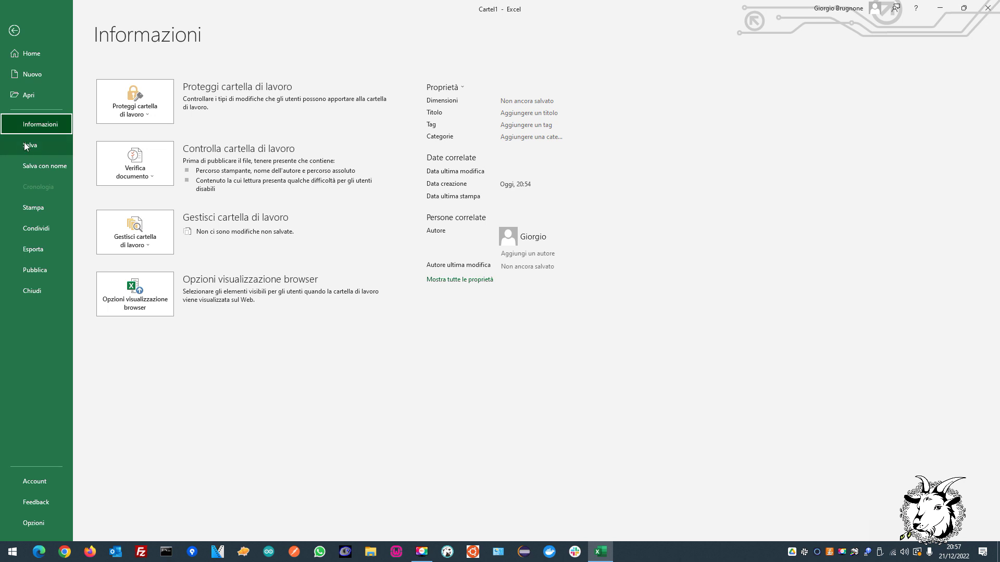
{"action": "left_click", "coordinate": [25, 145]}
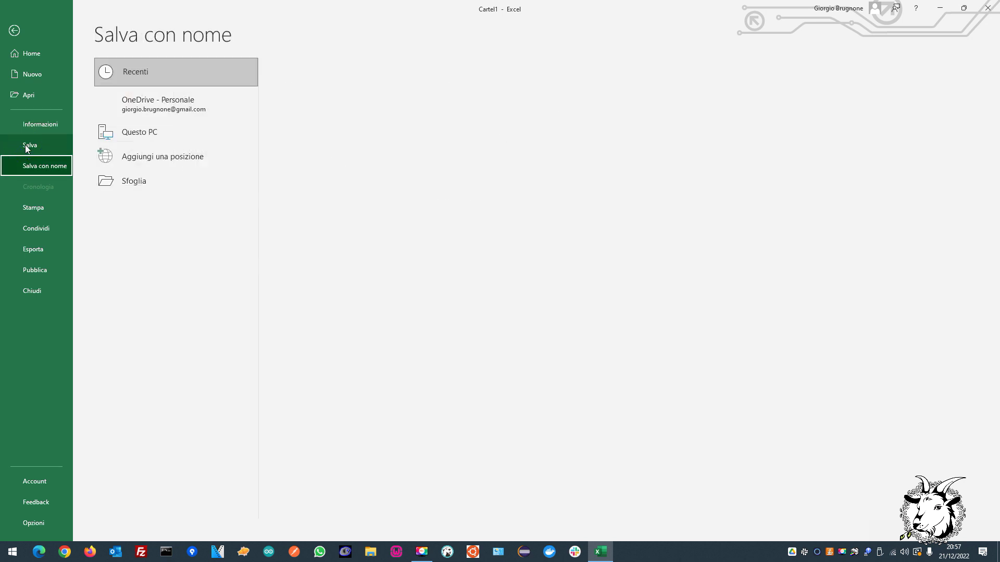
{"action": "left_click", "coordinate": [28, 209]}
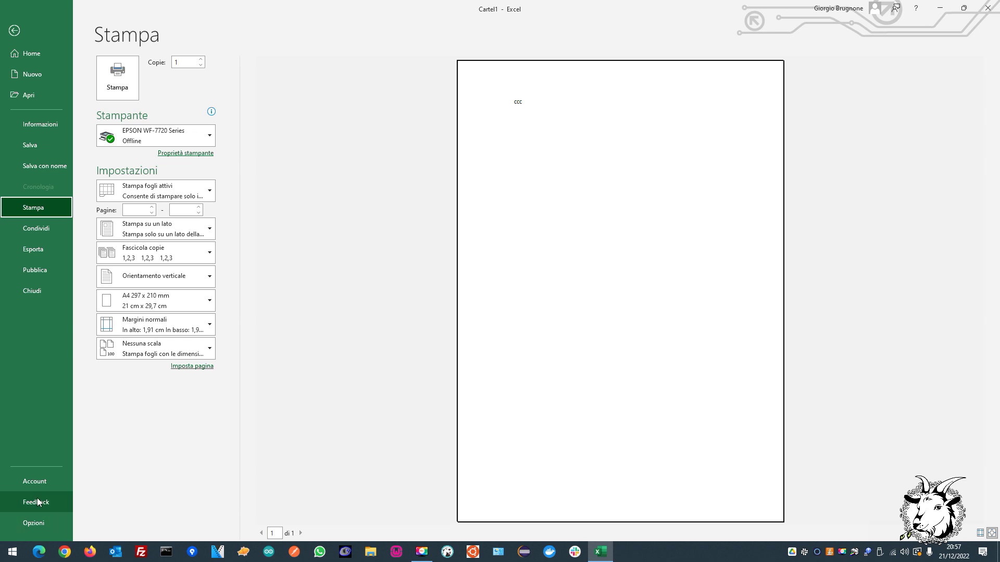
{"action": "left_click", "coordinate": [14, 32]}
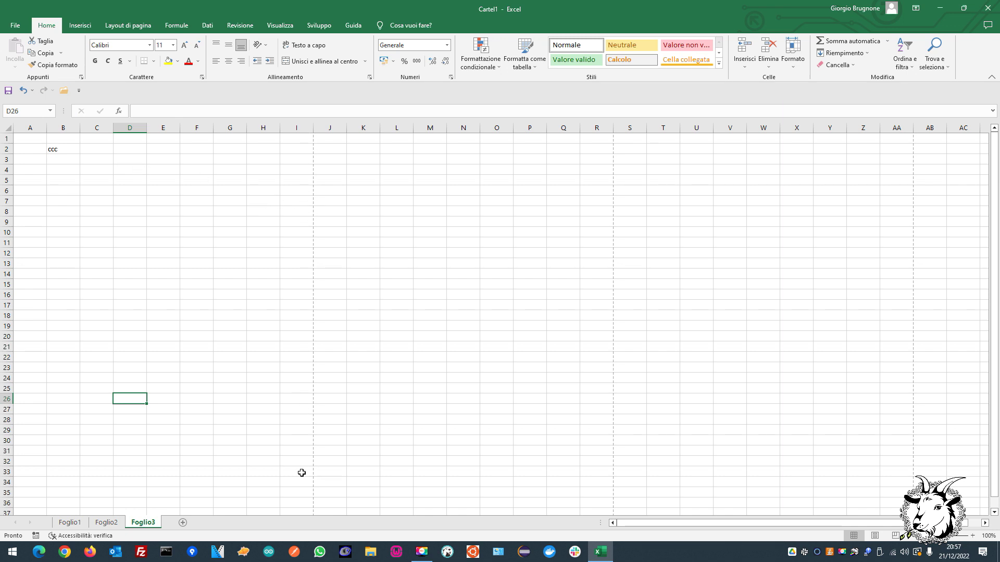
Inspect the lower rows of Foglio3 and review the insert and page layout commands on Foglio1.
{"action": "scroll", "coordinate": [224, 335], "scroll_direction": "down", "scroll_amount": 10}
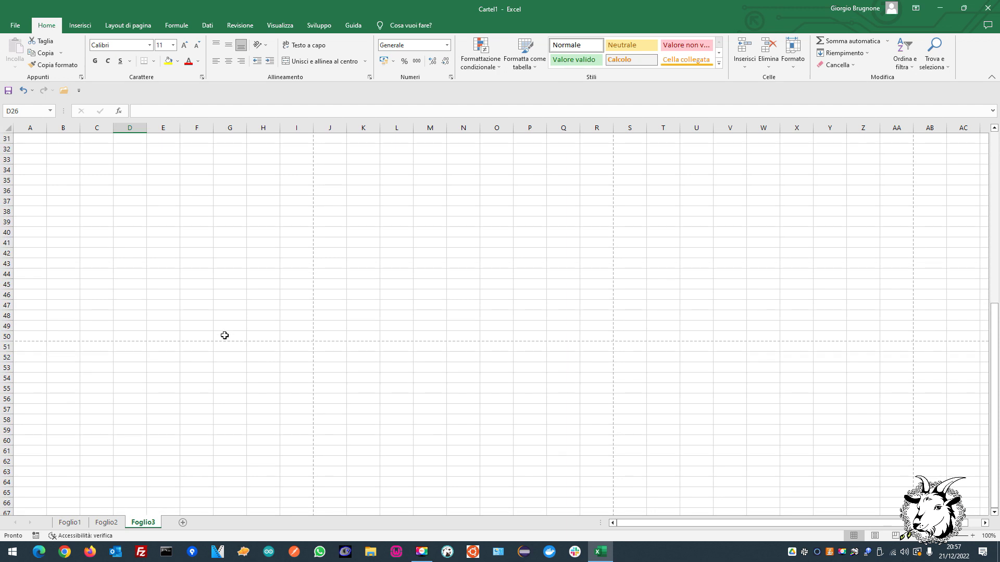
{"action": "scroll", "coordinate": [224, 336], "scroll_direction": "up", "scroll_amount": 10}
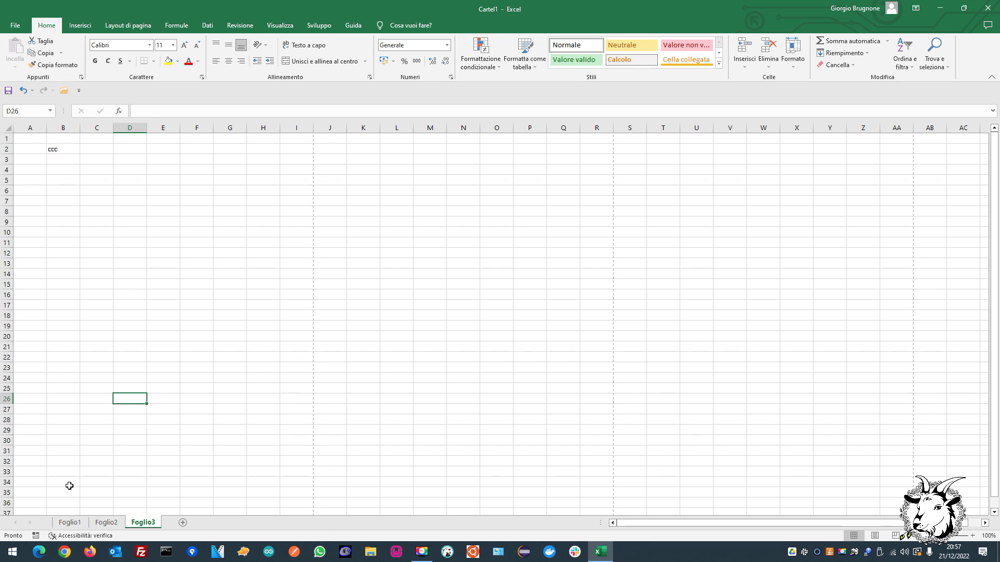
{"action": "left_click", "coordinate": [70, 523]}
{"action": "left_click", "coordinate": [85, 29]}
{"action": "left_click", "coordinate": [125, 26]}
{"action": "left_click", "coordinate": [47, 26]}
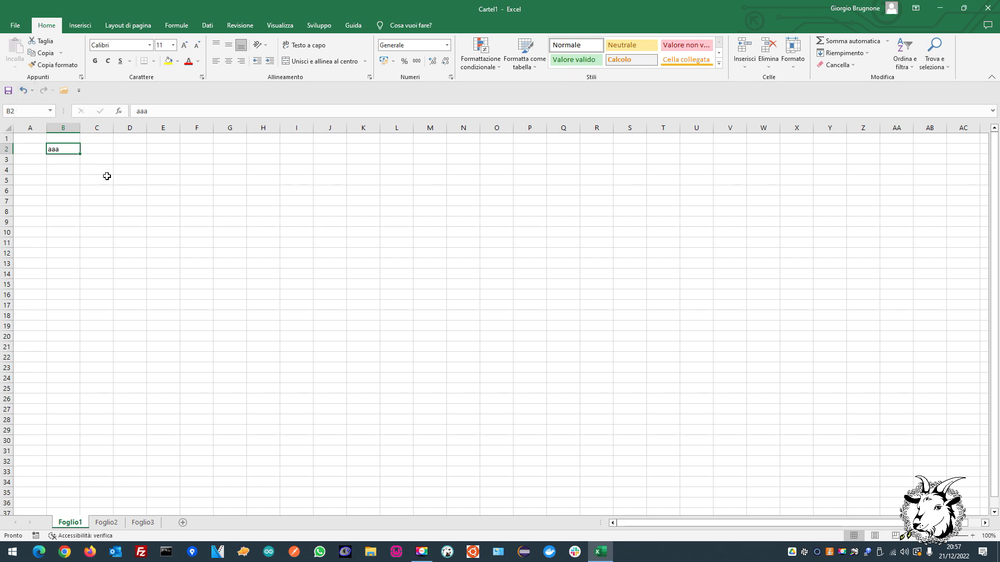
View each of the three worksheets in both directions and return to Foglio1.
{"action": "left_click", "coordinate": [107, 522]}
{"action": "left_click", "coordinate": [141, 522]}
{"action": "left_click", "coordinate": [108, 523]}
{"action": "left_click", "coordinate": [69, 522]}
{"action": "left_click", "coordinate": [107, 522]}
{"action": "left_click", "coordinate": [143, 522]}
{"action": "left_click", "coordinate": [106, 523]}
{"action": "left_click", "coordinate": [68, 523]}
Try scrolling and zooming the Foglio1 grid, and return the zoom to 100%.
{"action": "left_click_drag", "start_coordinate": [693, 525], "coordinate": [662, 515]}
{"action": "left_click_drag", "start_coordinate": [994, 406], "coordinate": [993, 414]}
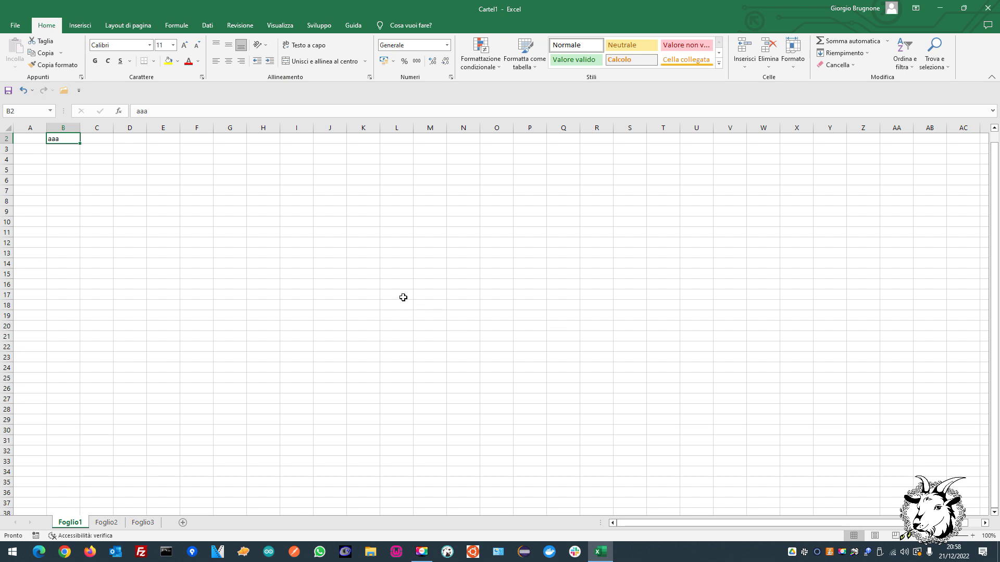
{"action": "scroll", "coordinate": [378, 277], "scroll_direction": "up", "scroll_amount": 5}
{"action": "scroll", "coordinate": [377, 277], "scroll_direction": "down", "scroll_amount": 5}
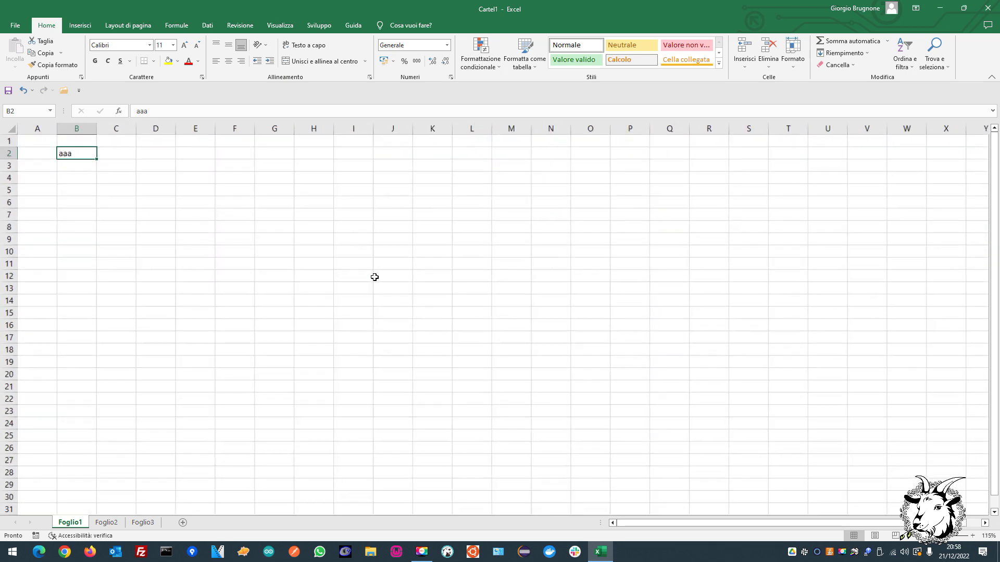
{"action": "left_click", "coordinate": [945, 542]}
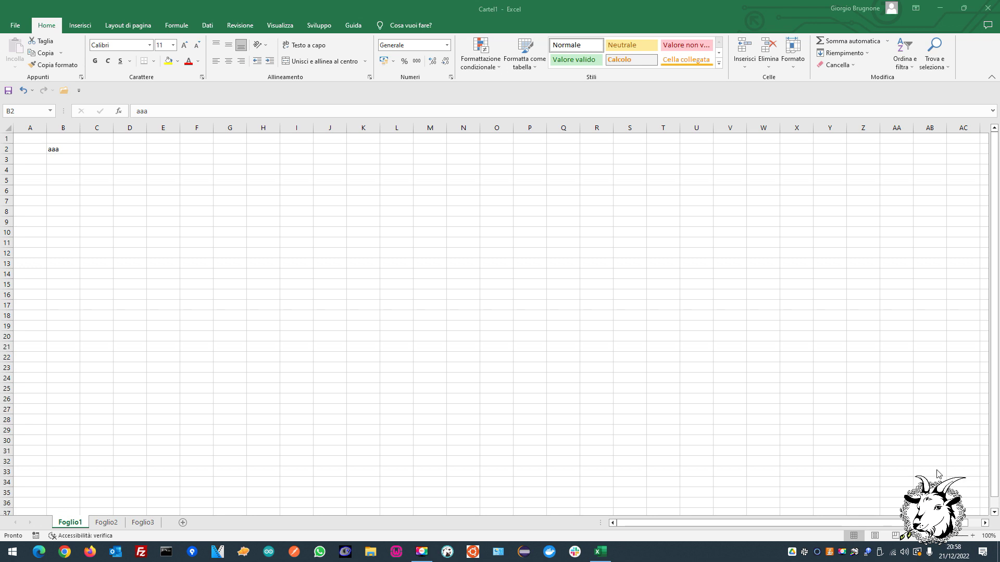
Restore the window to a smaller size, set the sheet zoom to 89% and maximize the window again.
{"action": "left_click", "coordinate": [963, 8]}
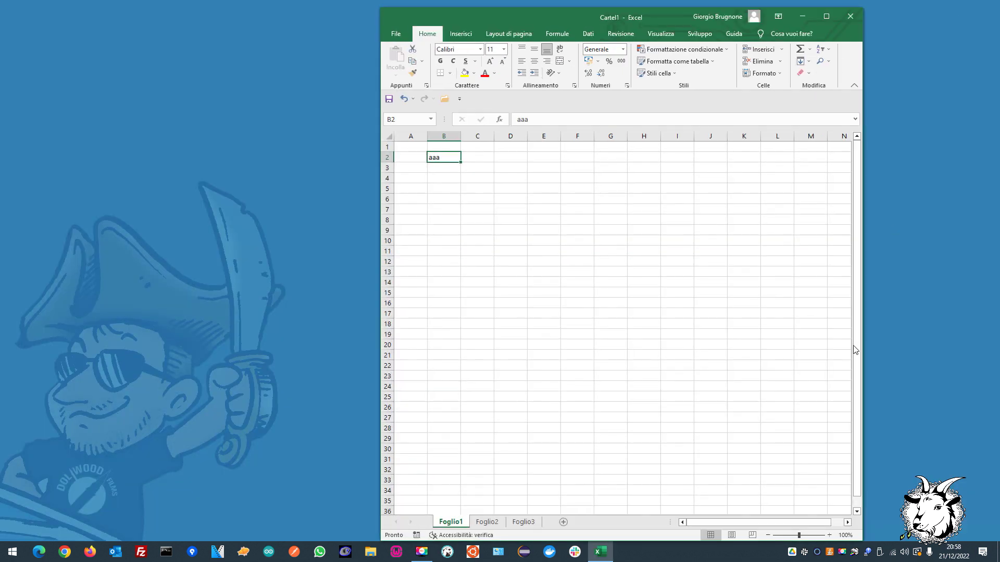
{"action": "mouse_move", "coordinate": [800, 535]}
{"action": "left_mouse_down"}
{"action": "mouse_move", "coordinate": [820, 535]}
{"action": "mouse_move", "coordinate": [780, 536]}
{"action": "mouse_move", "coordinate": [796, 538]}
{"action": "left_mouse_up"}
{"action": "left_click", "coordinate": [826, 17]}
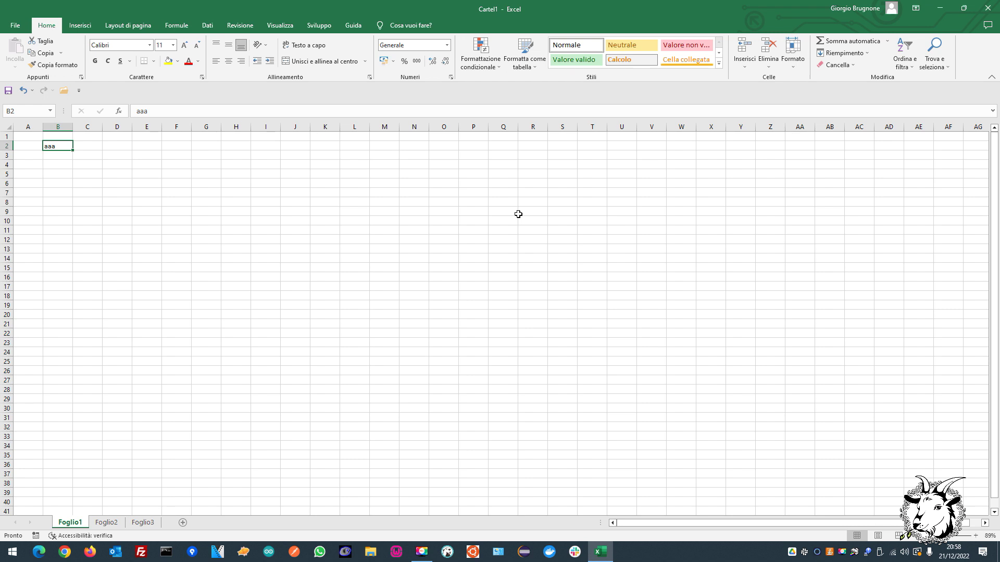
Clear the sample text from cell B2 on Foglio1 and select the range I8:P22.
{"action": "left_click", "coordinate": [68, 156]}
{"action": "left_click", "coordinate": [56, 146]}
{"action": "left_click_drag", "start_coordinate": [462, 199], "coordinate": [265, 333]}
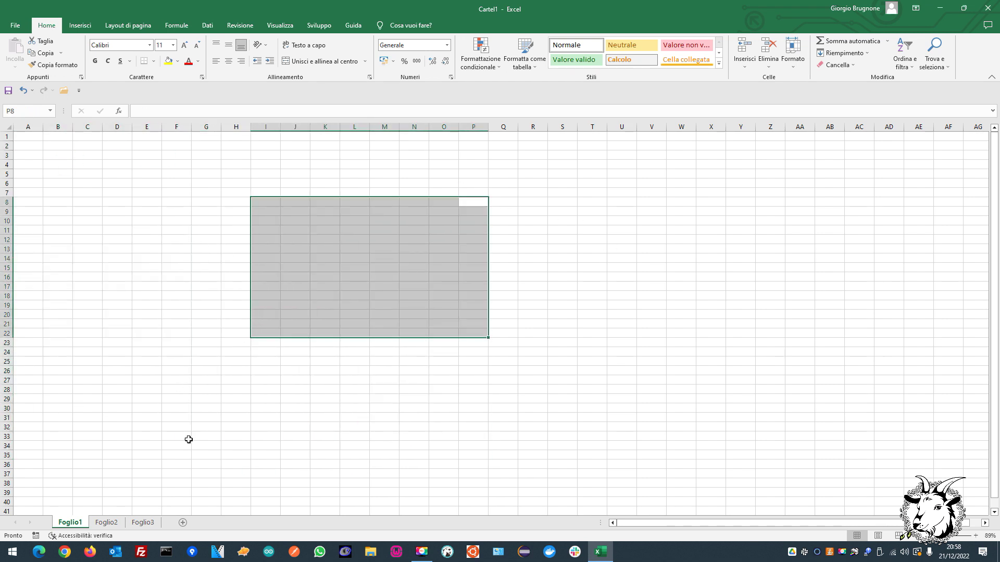
Delete the sample text in cell B2 on both Foglio2 and Foglio3.
{"action": "left_click", "coordinate": [112, 525]}
{"action": "left_click", "coordinate": [76, 178]}
{"action": "left_click", "coordinate": [69, 157]}
{"action": "left_click", "coordinate": [68, 150]}
{"action": "key", "text": "Delete"}
{"action": "left_click", "coordinate": [143, 522]}
{"action": "left_click", "coordinate": [67, 149]}
{"action": "key", "text": "Delete"}
{"action": "left_click", "coordinate": [227, 273]}
Return to Foglio1 and select the whole of column A.
{"action": "left_click", "coordinate": [70, 522]}
{"action": "left_click", "coordinate": [232, 221]}
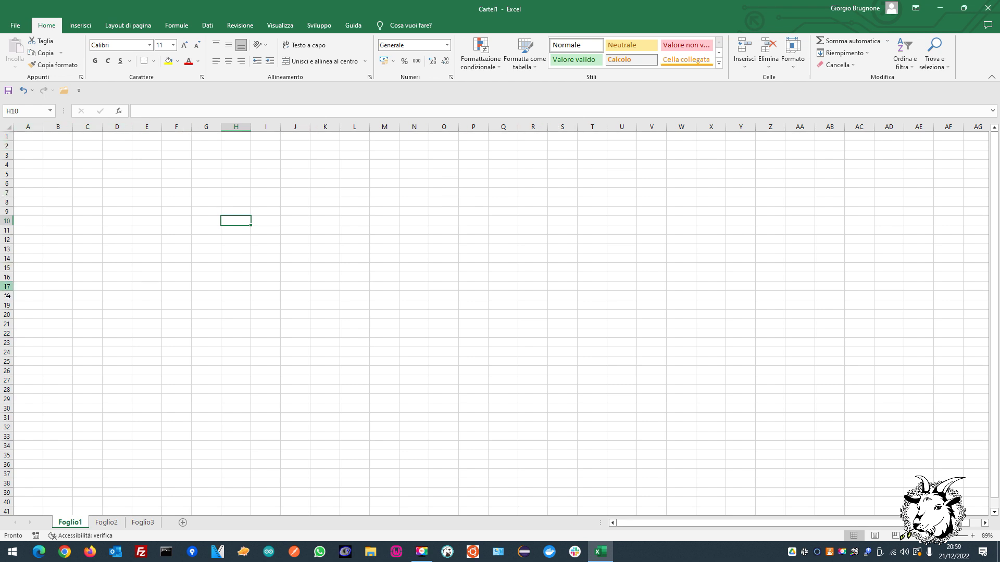
{"action": "left_click", "coordinate": [28, 127]}
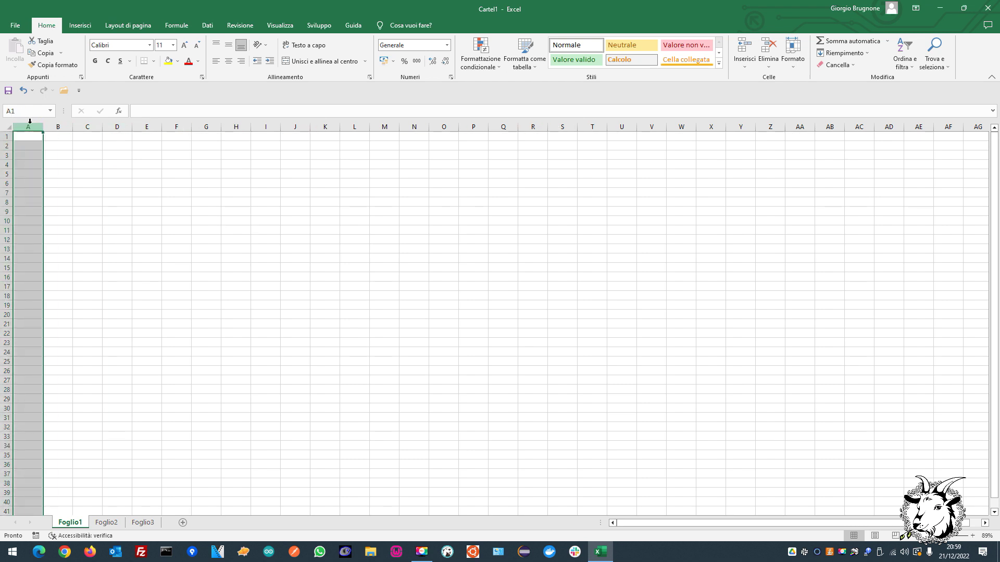
Select whole columns B, C, D and E individually, followed by rows 1, 2 and 4 on Foglio1.
{"action": "left_click", "coordinate": [57, 126]}
{"action": "left_click", "coordinate": [84, 127]}
{"action": "left_click", "coordinate": [117, 126]}
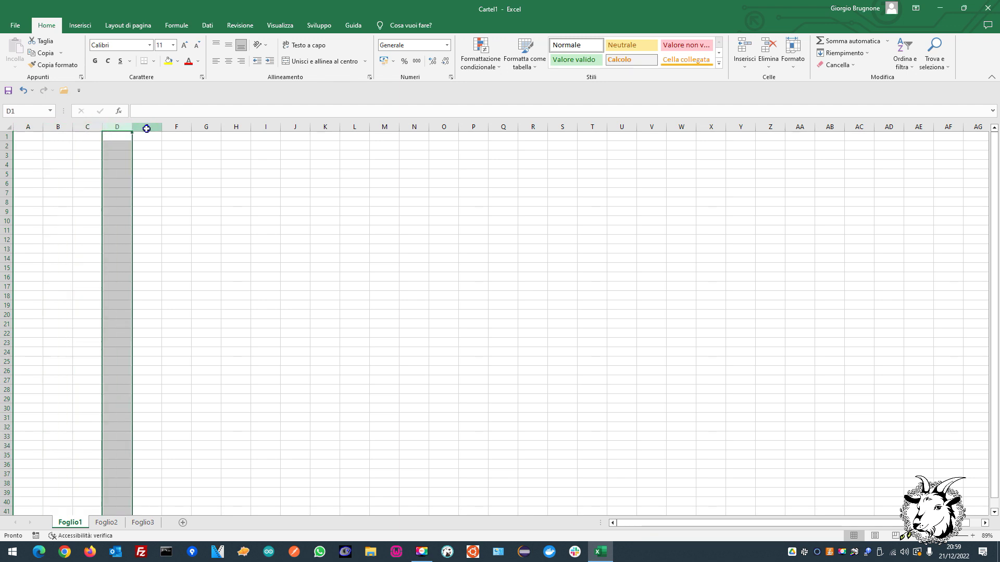
{"action": "left_click", "coordinate": [146, 127]}
{"action": "left_click", "coordinate": [8, 137]}
{"action": "left_click", "coordinate": [8, 146]}
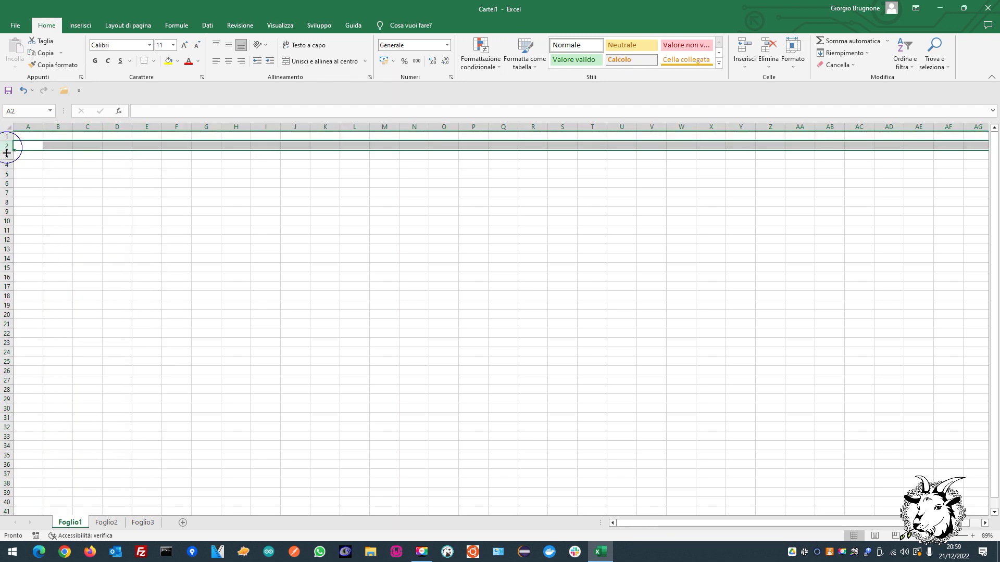
{"action": "left_click", "coordinate": [8, 165]}
Select the adjacent column ranges A:I and P:Y, then rows 3 to 13, finishing on cell B17.
{"action": "left_click_drag", "start_coordinate": [28, 126], "coordinate": [266, 127]}
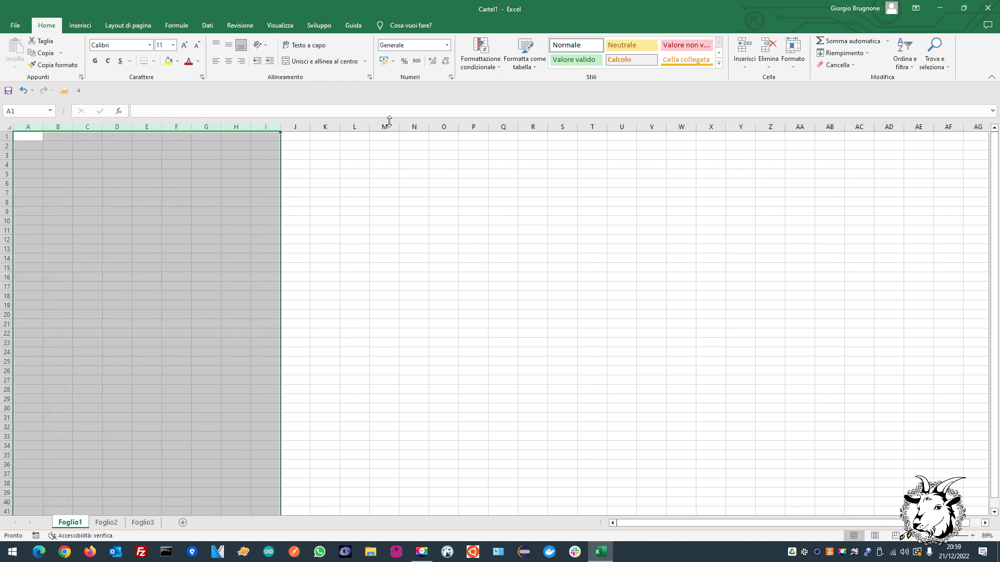
{"action": "left_click_drag", "start_coordinate": [474, 127], "coordinate": [741, 127]}
{"action": "left_click_drag", "start_coordinate": [8, 155], "coordinate": [10, 245]}
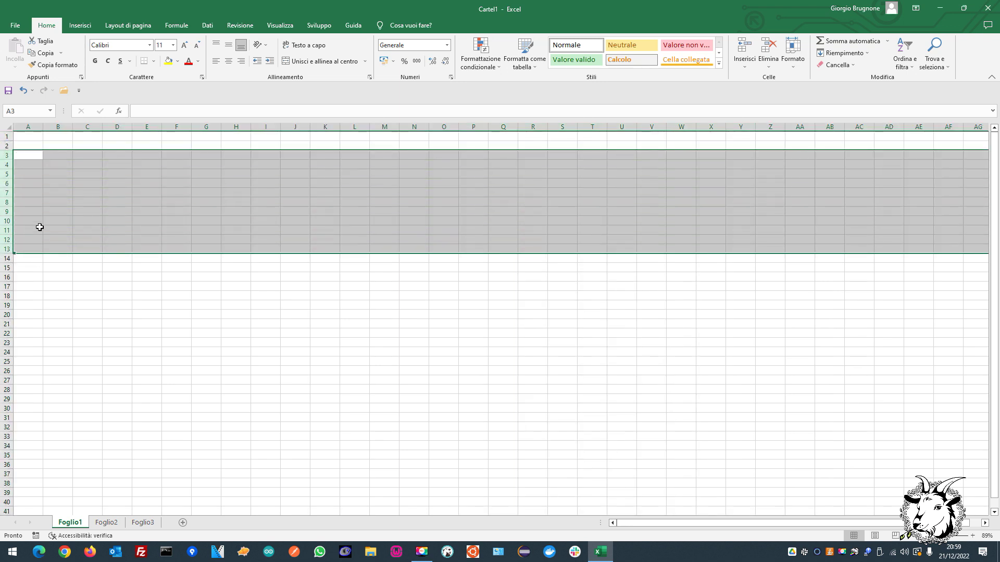
{"action": "left_click", "coordinate": [65, 288]}
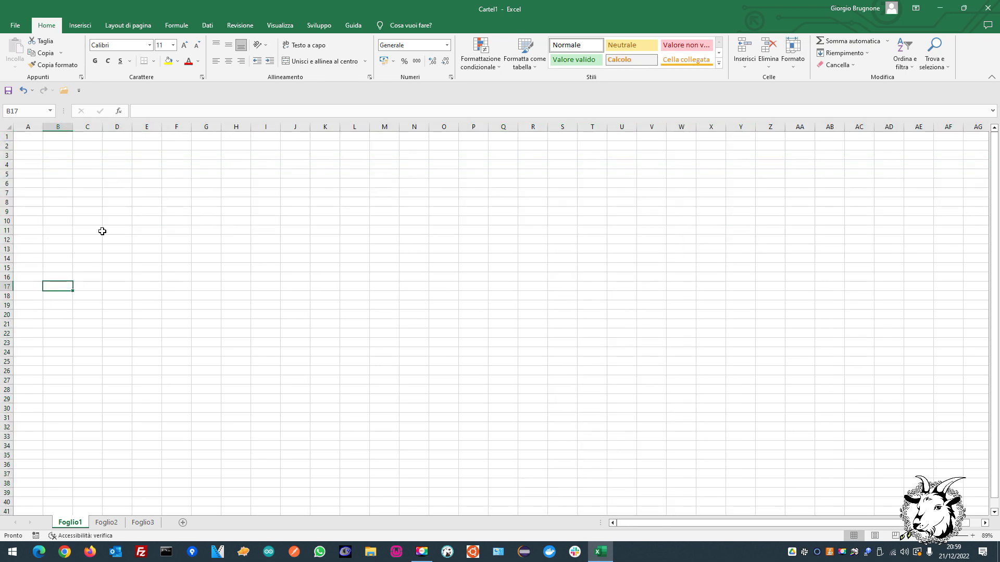
Select the non-adjacent column groups C:F, I:L and P:U together in one multiple selection.
{"action": "left_click_drag", "start_coordinate": [89, 127], "coordinate": [186, 128]}
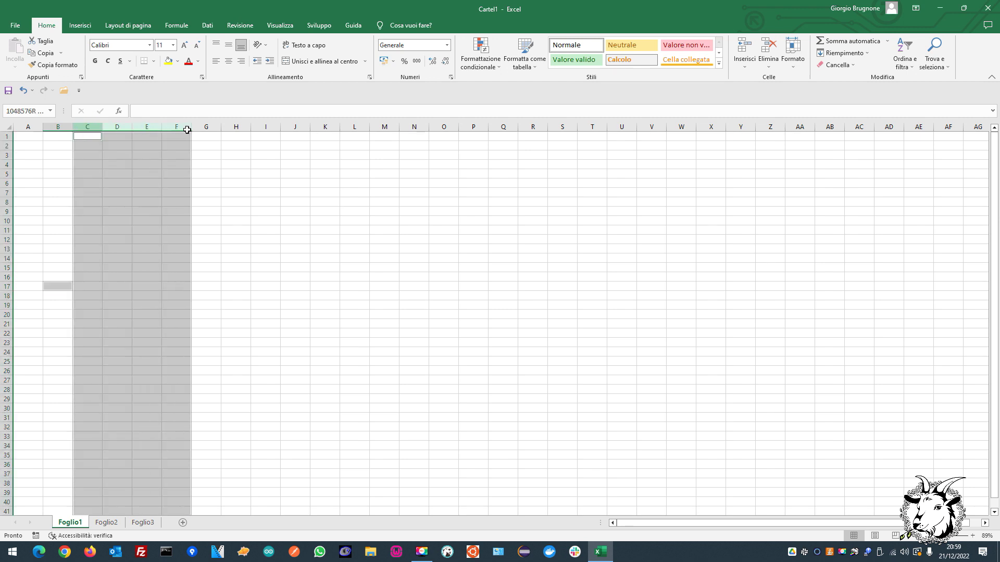
{"action": "left_click_drag", "start_coordinate": [265, 126], "coordinate": [357, 128]}
{"action": "left_click_drag", "start_coordinate": [473, 127], "coordinate": [622, 127]}
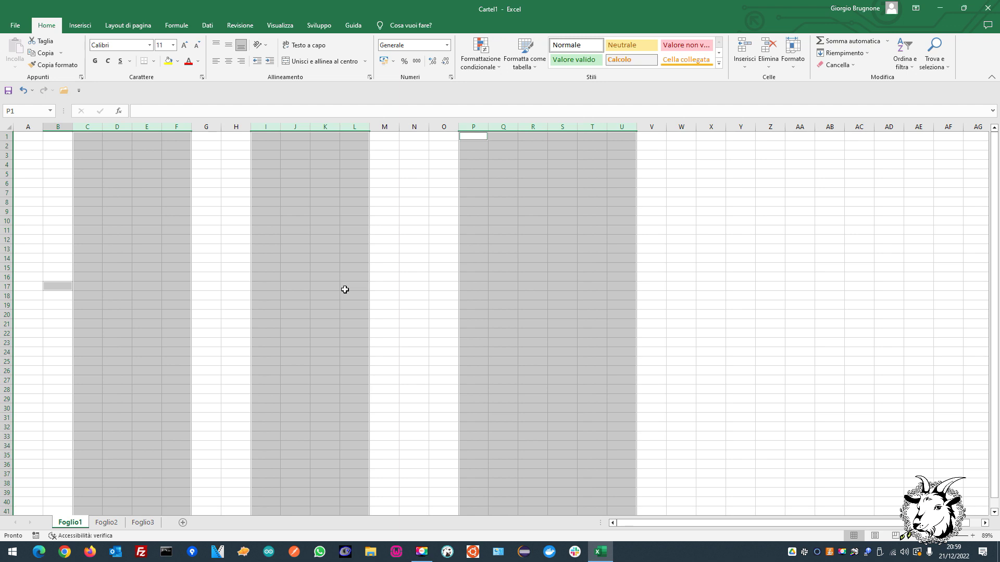
Select the separate row groups 4:10, 13:18 and 23:29 together, then reduce the selection to cell D12.
{"action": "left_click", "coordinate": [125, 240]}
{"action": "left_click_drag", "start_coordinate": [8, 164], "coordinate": [7, 298]}
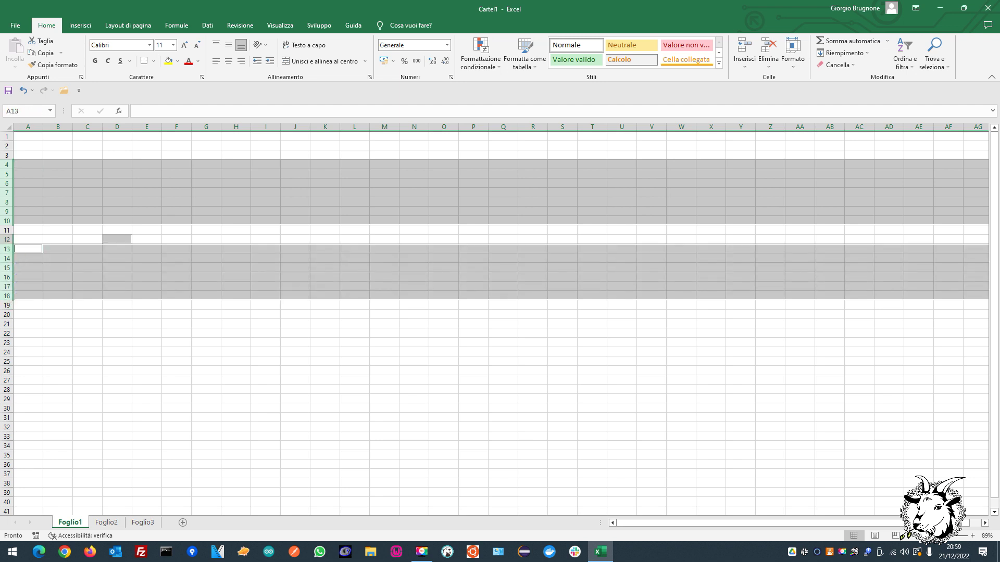
{"action": "left_click_drag", "start_coordinate": [6, 343], "coordinate": [13, 397]}
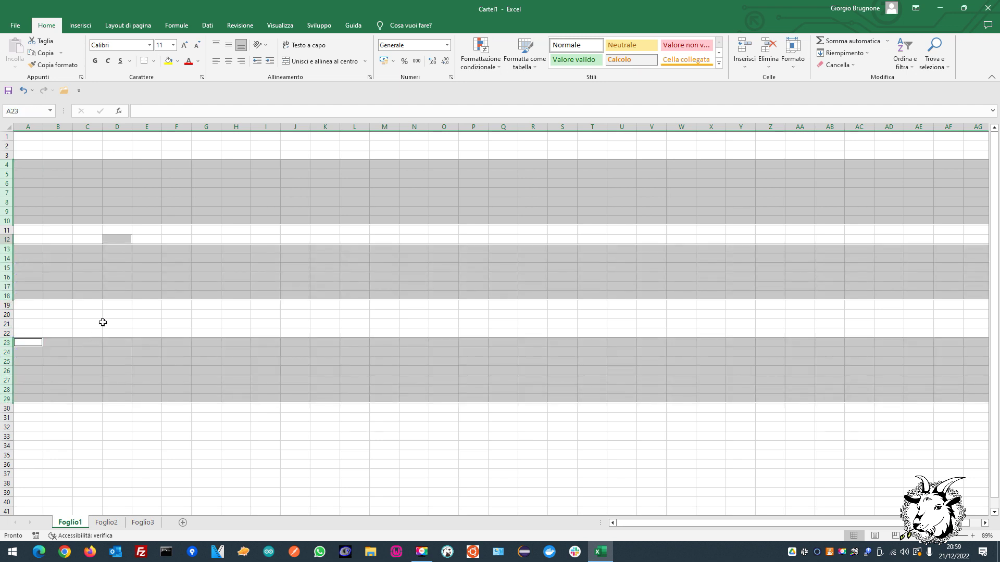
{"action": "left_click", "coordinate": [115, 240]}
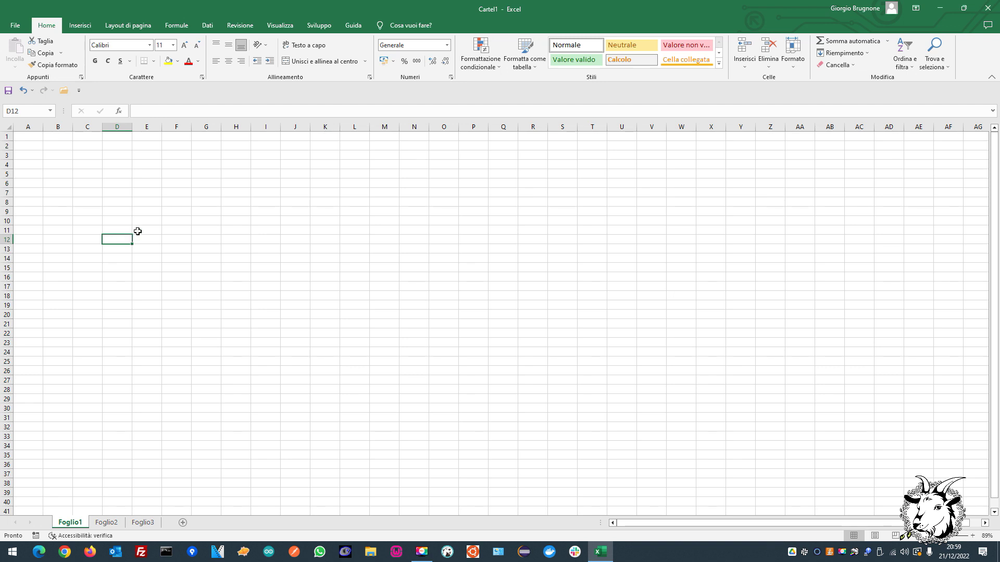
Select single cells one after another to show their references: B2, C2, C3, B3, B2, E4 and T32.
{"action": "left_click", "coordinate": [56, 146]}
{"action": "left_click", "coordinate": [78, 148]}
{"action": "left_click", "coordinate": [78, 155]}
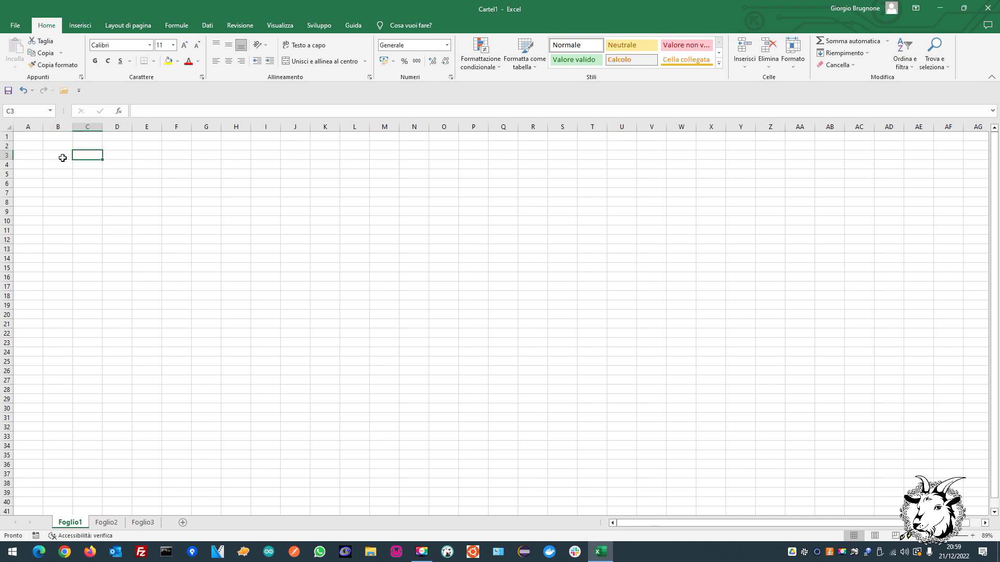
{"action": "left_click", "coordinate": [62, 156]}
{"action": "left_click", "coordinate": [58, 147]}
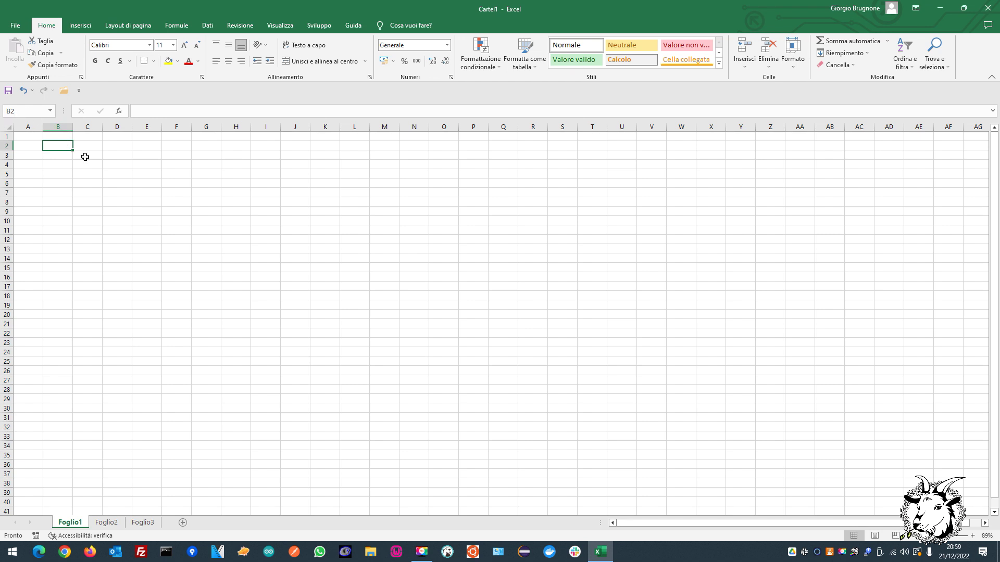
{"action": "left_click", "coordinate": [137, 163]}
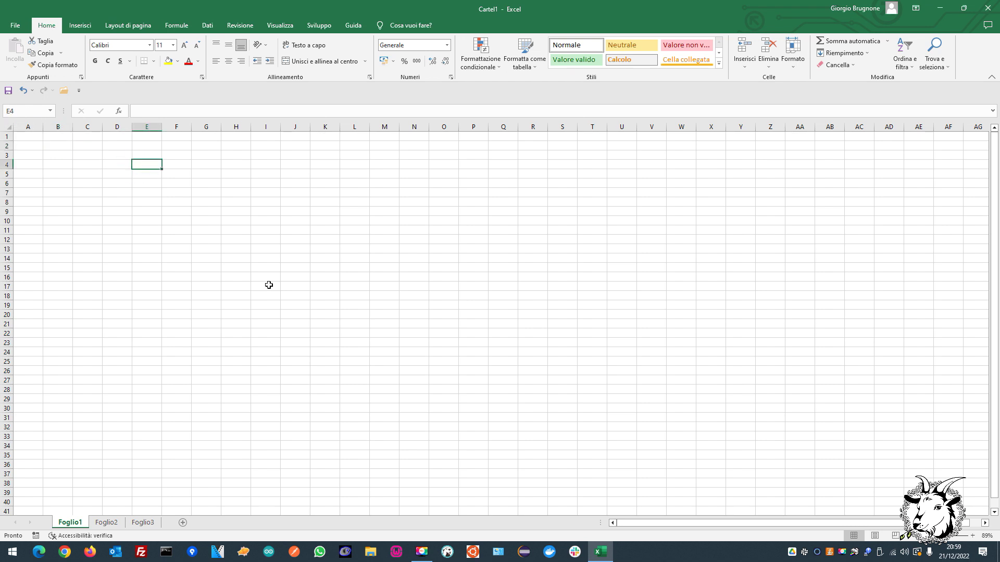
{"action": "left_click", "coordinate": [587, 424]}
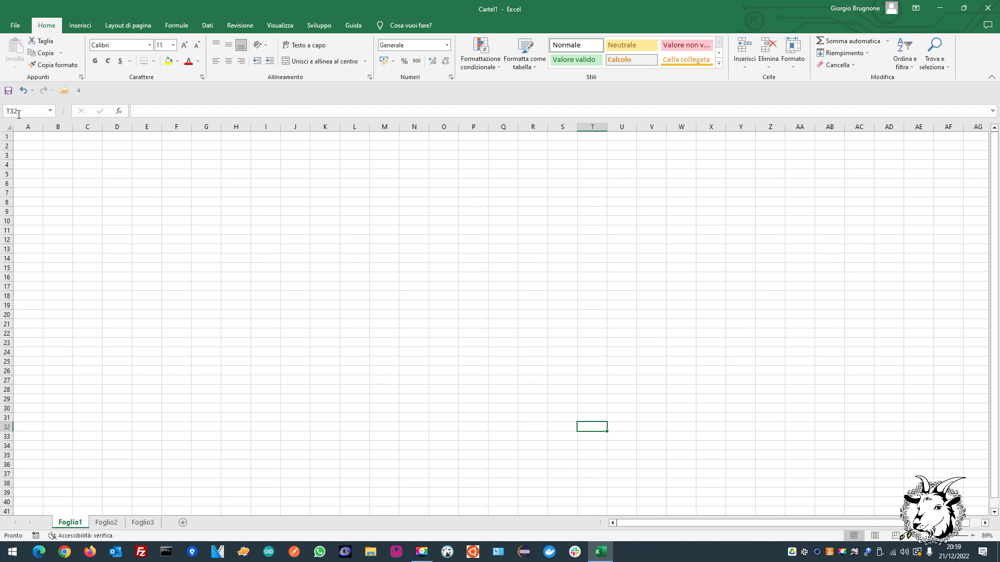
Select column T and several cells down it to trace the reference, ending on cell T32.
{"action": "left_click", "coordinate": [593, 125]}
{"action": "left_click", "coordinate": [589, 185]}
{"action": "left_click", "coordinate": [592, 406]}
{"action": "left_click", "coordinate": [591, 418]}
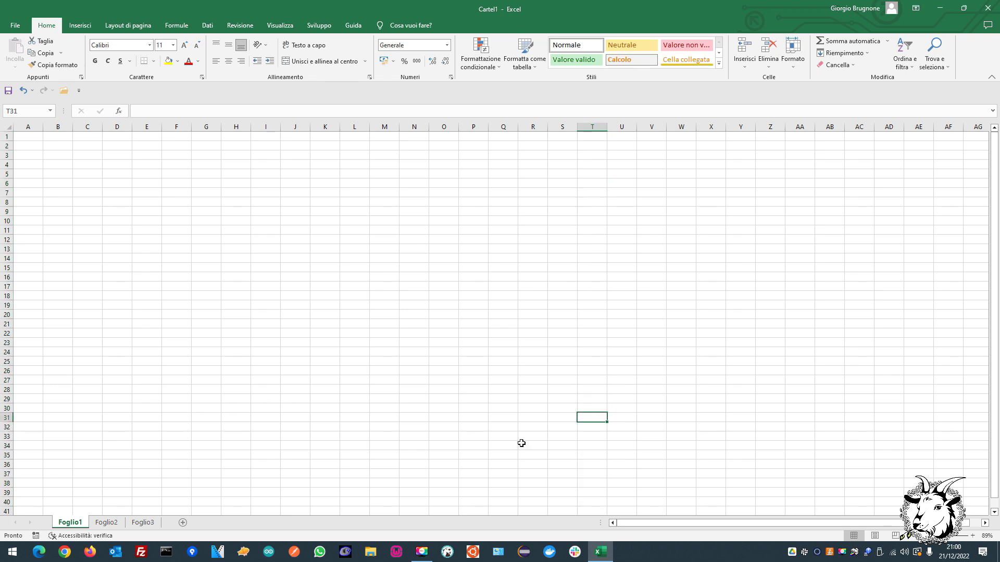
{"action": "left_click", "coordinate": [579, 427]}
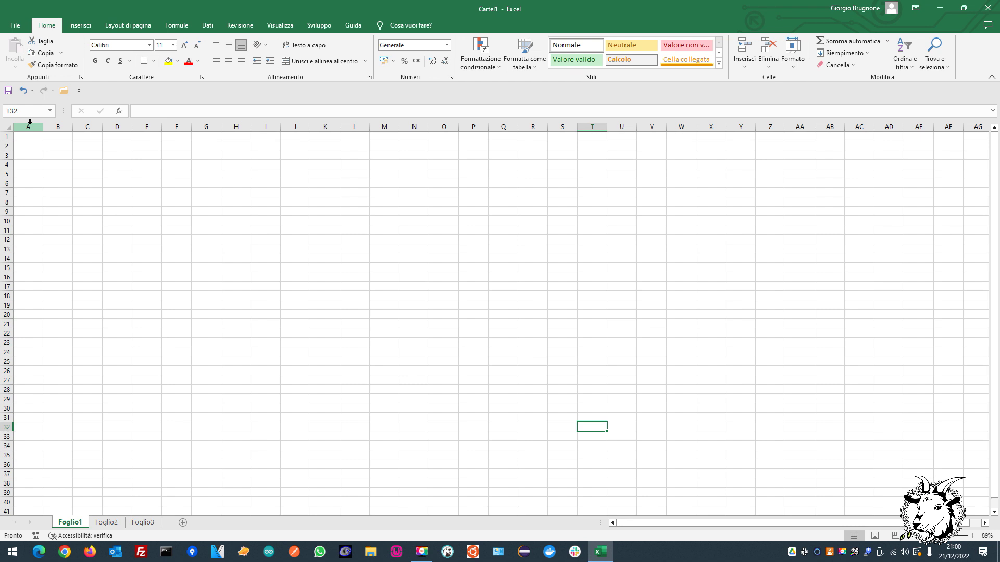
Enter the sample text "gkljsglkjsdfg" in cell B2 and widen column B so the text fits.
{"action": "left_click", "coordinate": [60, 148]}
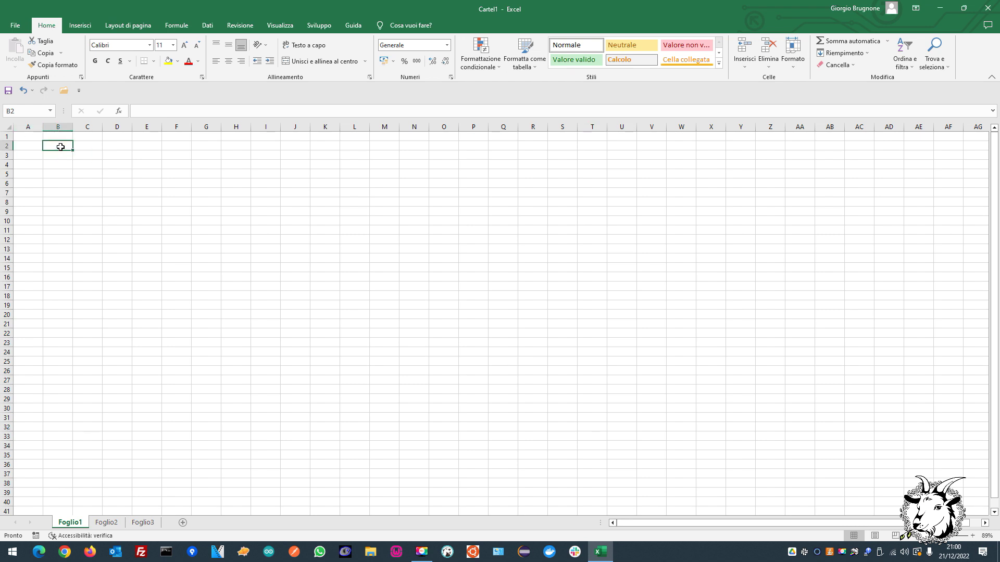
{"action": "type", "text": "gkljsglkjsdfg"}
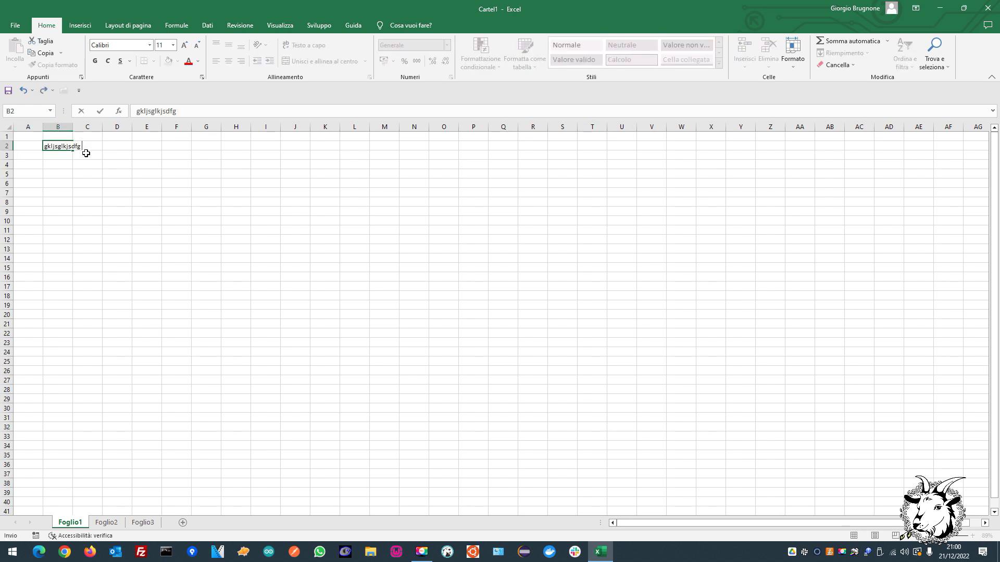
{"action": "key", "text": "Return"}
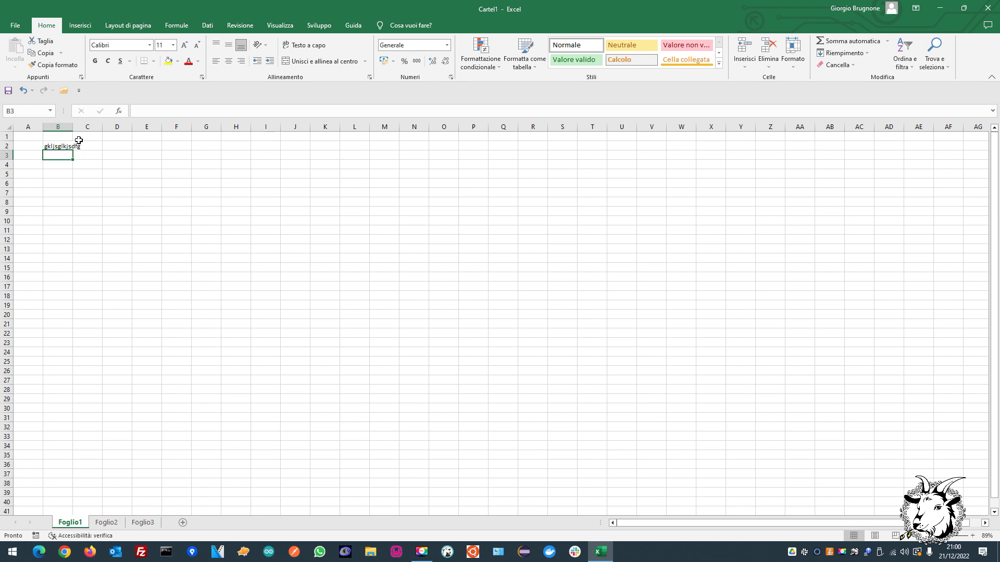
{"action": "left_click_drag", "start_coordinate": [72, 129], "coordinate": [85, 129]}
{"action": "left_click", "coordinate": [67, 192]}
Delete the sample text from cell B2 and narrow column B to slightly less than the neighbouring columns.
{"action": "left_click", "coordinate": [57, 147]}
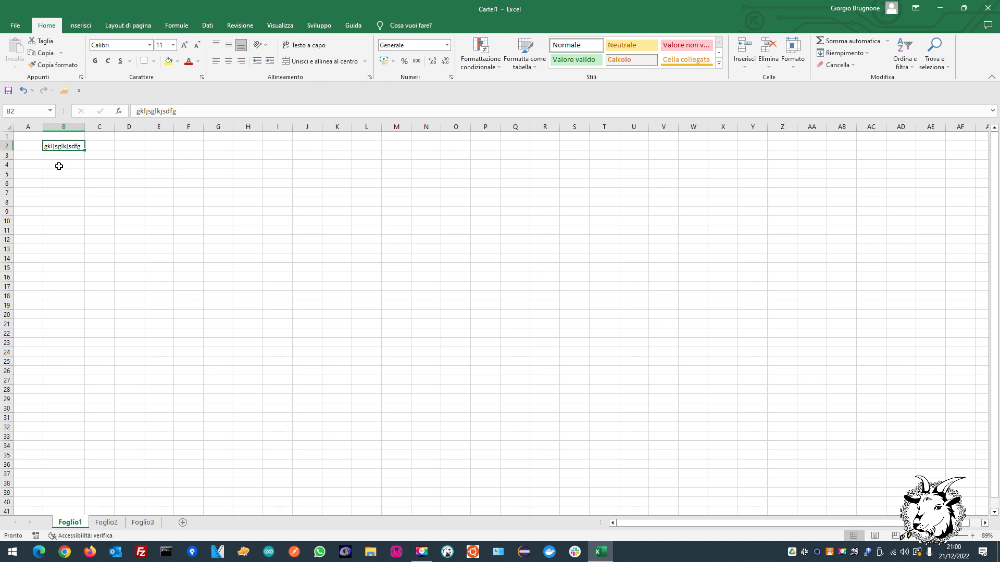
{"action": "key", "text": "Delete"}
{"action": "left_click_drag", "start_coordinate": [85, 129], "coordinate": [70, 129]}
{"action": "left_click", "coordinate": [102, 174]}
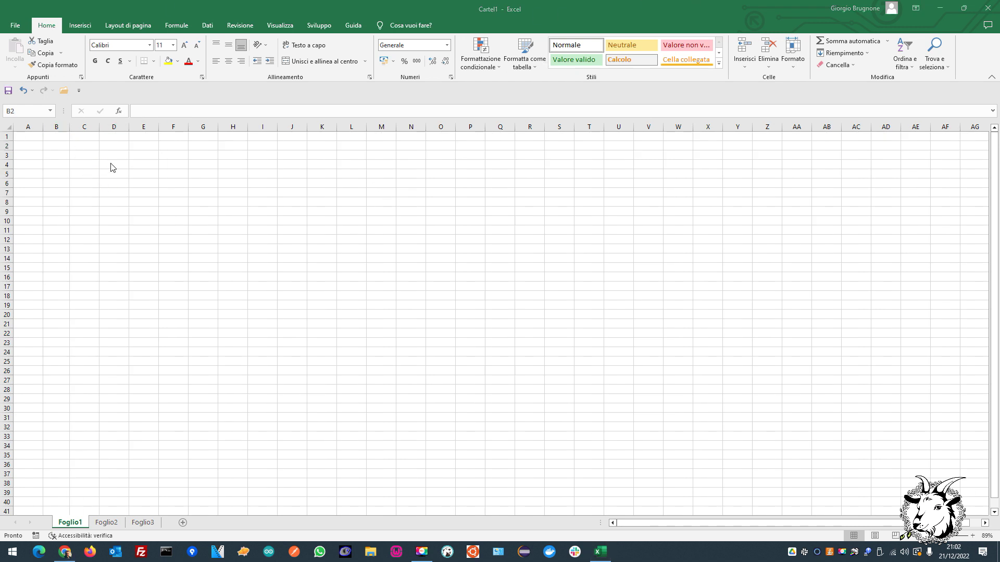
Enter three people's first names as column headings in cells B2, C2 and D2.
{"action": "left_click", "coordinate": [91, 195]}
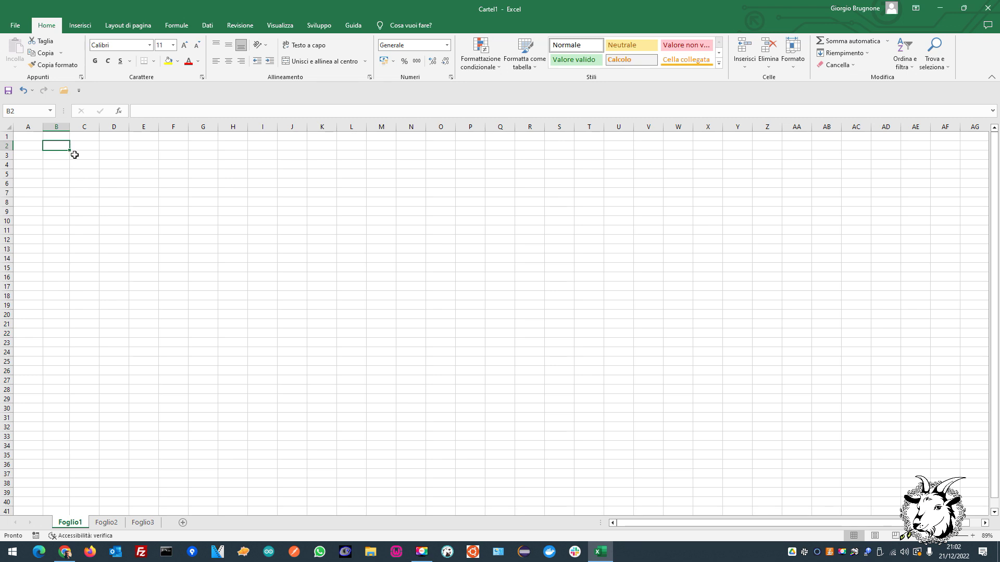
{"action": "type", "text": "Giorgio"}
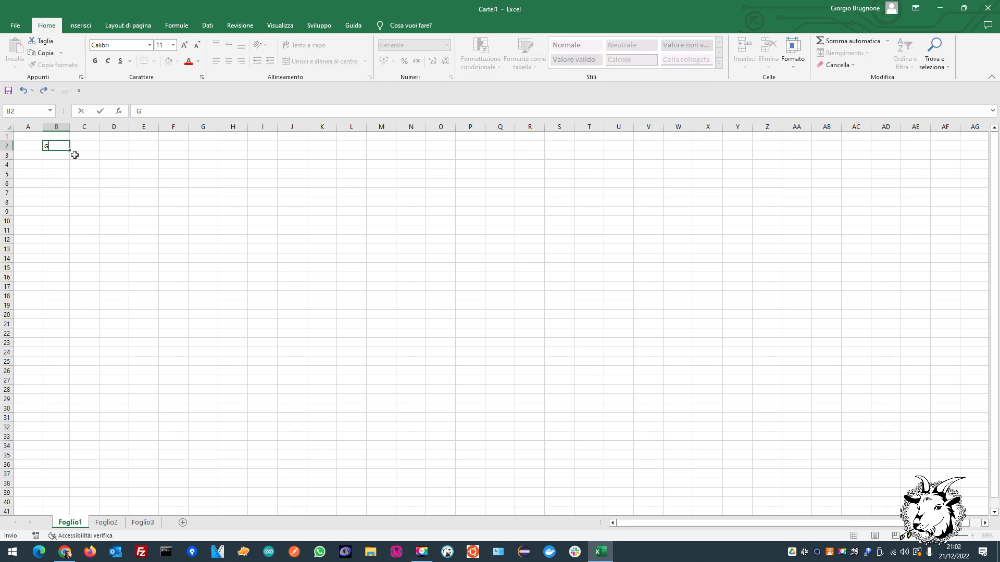
{"action": "key", "text": "Tab"}
{"action": "type", "text": "Roberta"}
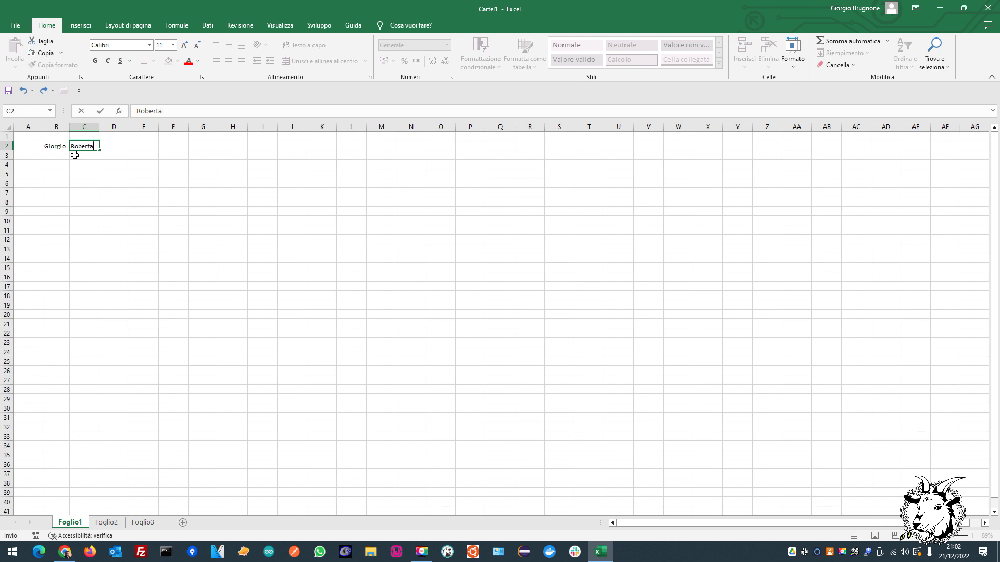
{"action": "key", "text": "Tab"}
{"action": "type", "text": "Luca"}
{"action": "key", "text": "Return"}
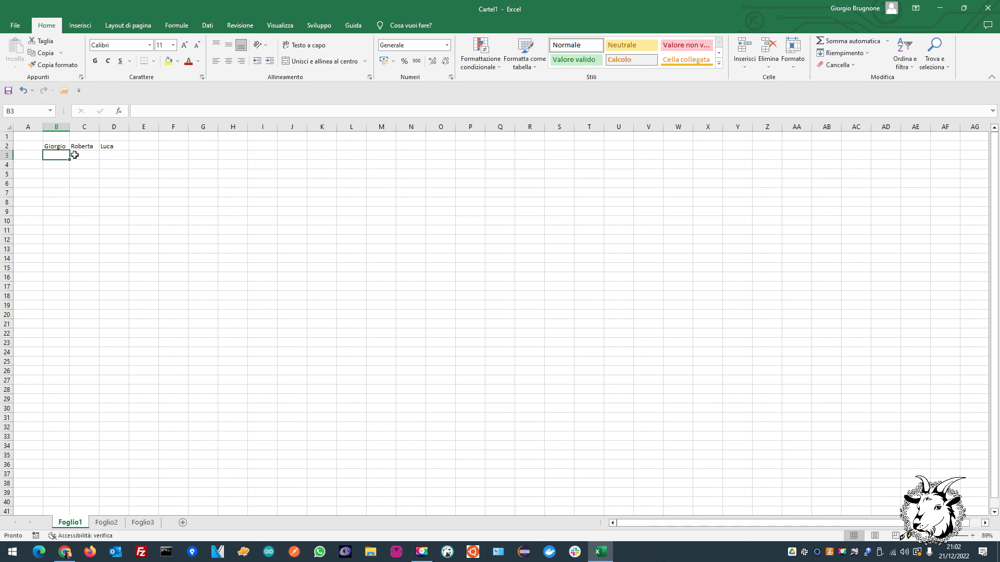
Enter the values 12, 45 and 34 under the three name headings in cells B3 to D3.
{"action": "type", "text": "12"}
{"action": "key", "text": "Tab"}
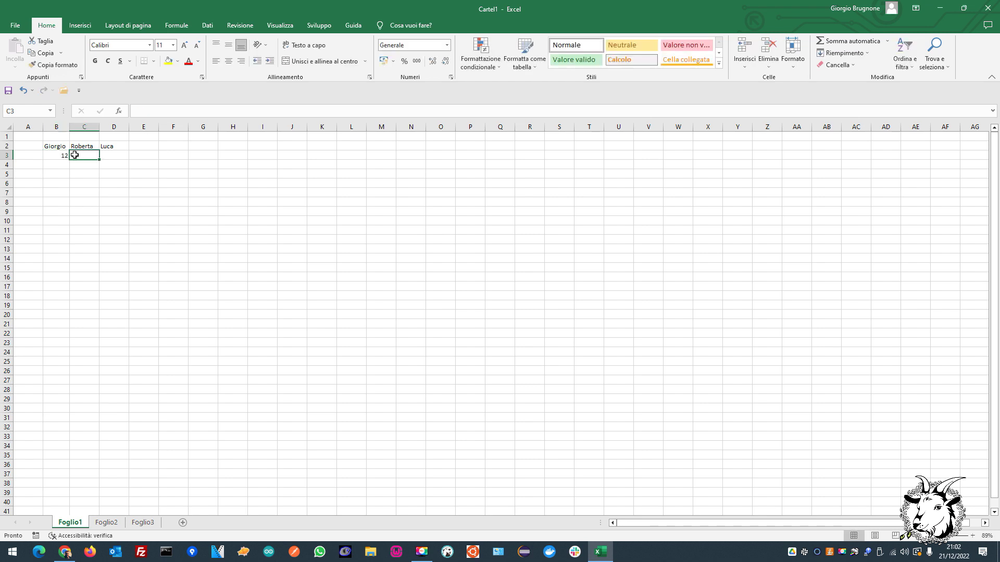
{"action": "type", "text": "45"}
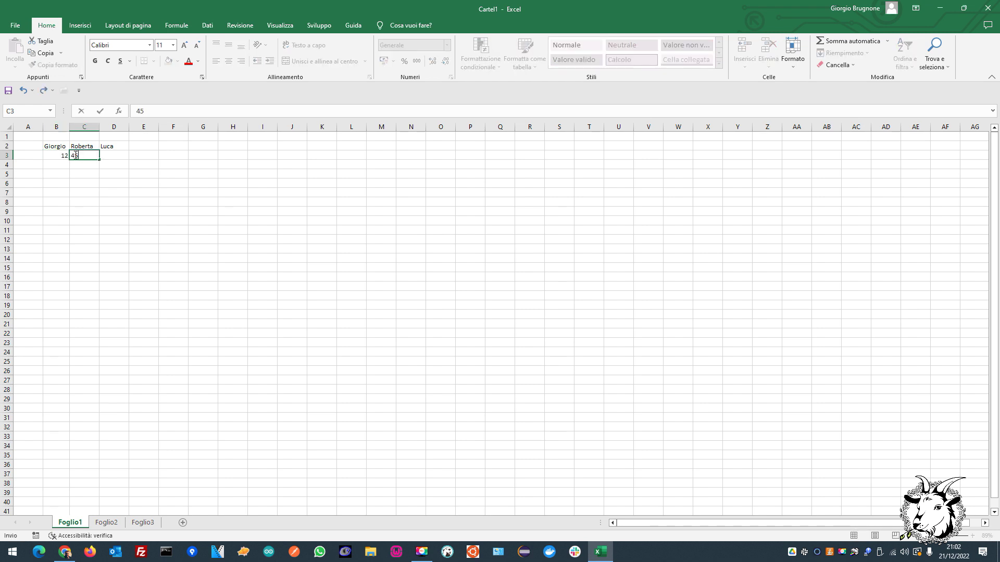
{"action": "key", "text": "Tab"}
{"action": "type", "text": "3"}
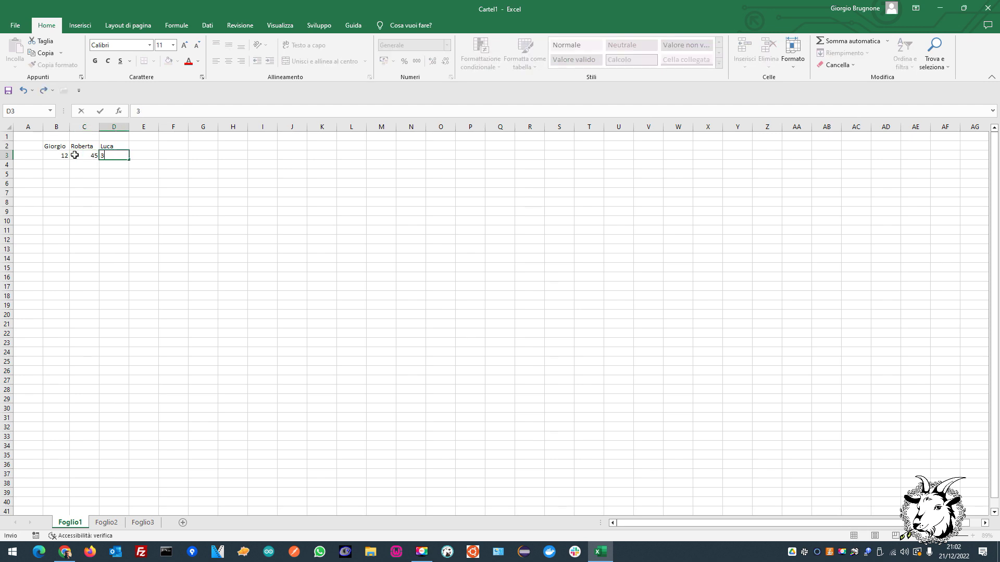
{"action": "key", "text": "Return"}
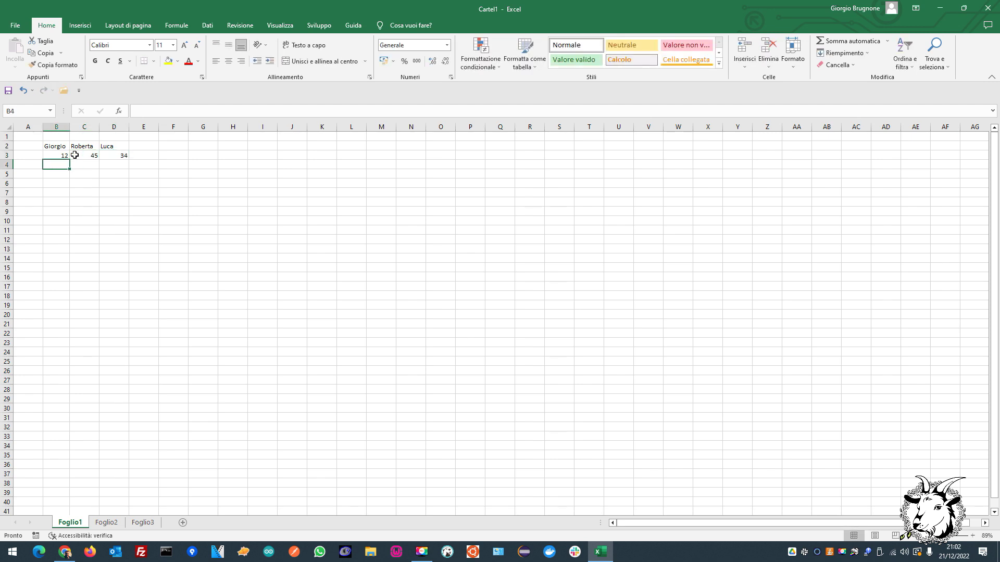
Enter the values 32 and 12 in cells B4 and C4.
{"action": "type", "text": "32"}
{"action": "key", "text": "Tab"}
{"action": "type", "text": "12"}
{"action": "key", "text": "Return"}
{"action": "key", "text": "Up"}
{"action": "key", "text": "Up"}
{"action": "type", "text": "-"}
{"action": "key", "text": "Down"}
{"action": "key", "text": "Right"}
{"action": "key", "text": "Right"}
{"action": "key", "text": "Left"}
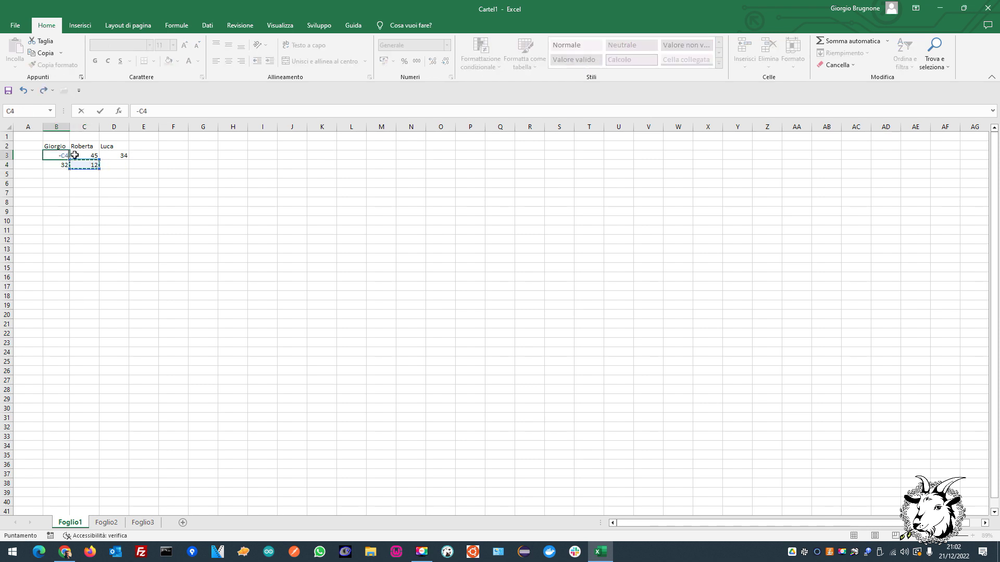
{"action": "key", "text": "Escape"}
Replace the values in cells B3 and C4 with a dash "-".
{"action": "key", "text": "Left"}
{"action": "key", "text": "Down"}
{"action": "key", "text": "Right"}
{"action": "key", "text": "Up"}
{"action": "type", "text": "-"}
{"action": "key", "text": "Return"}
{"action": "key", "text": "Right"}
{"action": "type", "text": "-"}
{"action": "key", "text": "Return"}
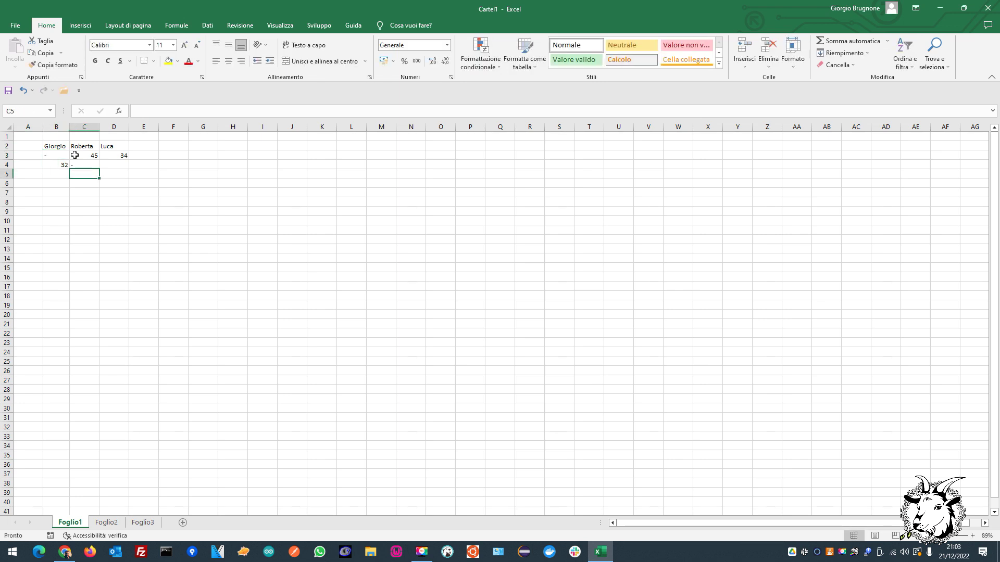
Enter 12 in cell D4 and return to the start of the next table row at B5.
{"action": "key", "text": "Up"}
{"action": "key", "text": "Right"}
{"action": "type", "text": "12"}
{"action": "key", "text": "Return"}
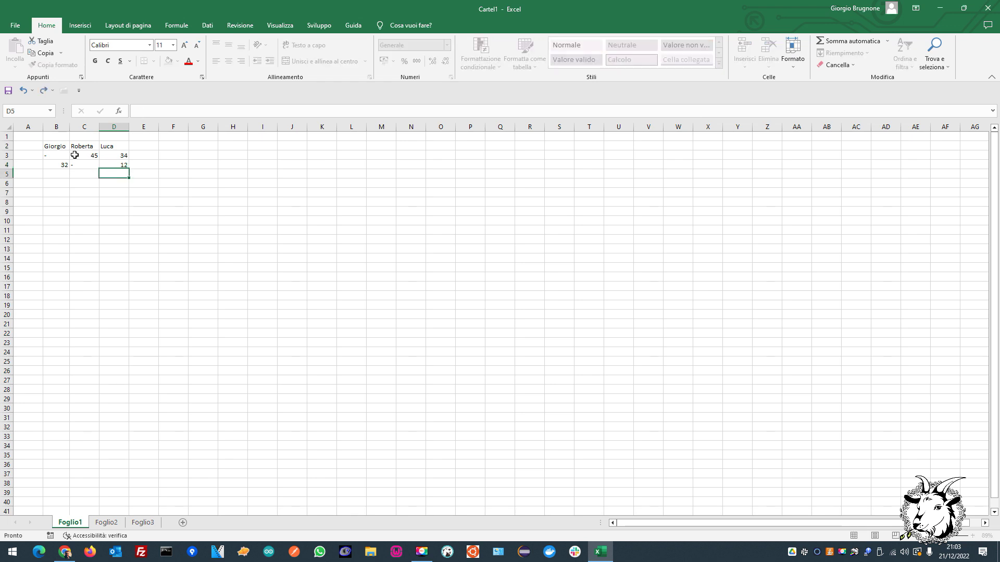
{"action": "key", "text": "Left"}
{"action": "key", "text": "Left"}
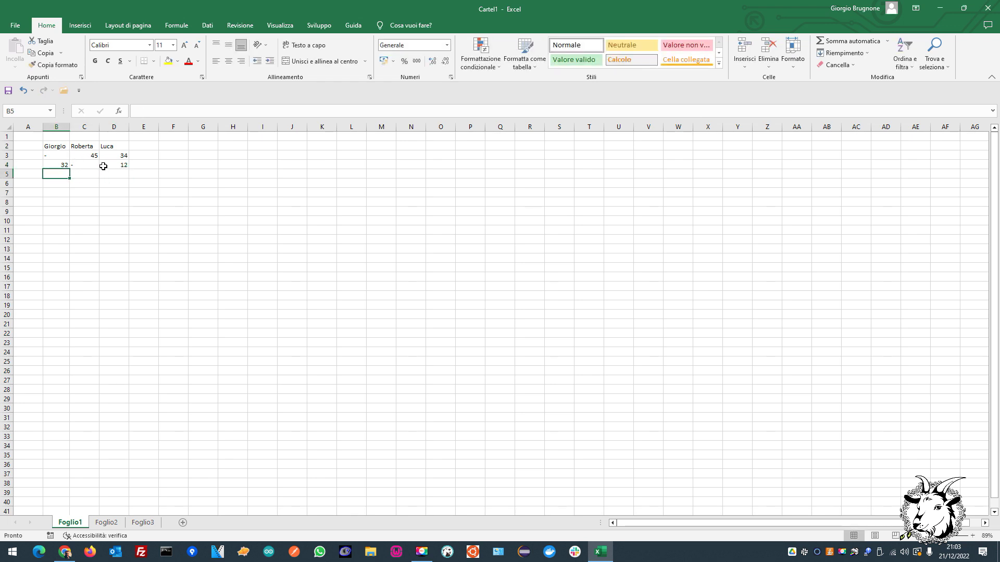
Select the first name heading in B2, then select columns B, C and D one at a time.
{"action": "left_click", "coordinate": [62, 146]}
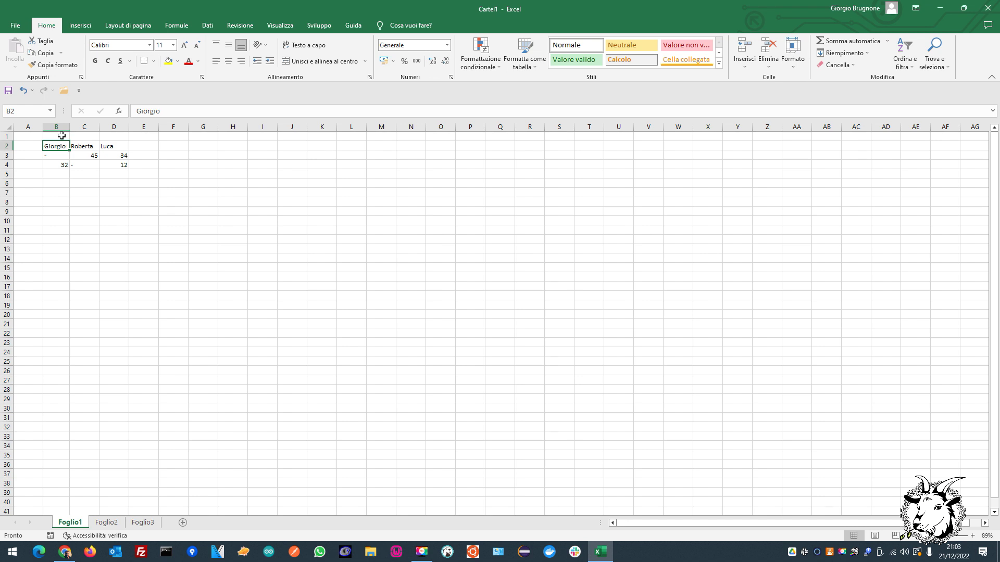
{"action": "left_click", "coordinate": [58, 128]}
{"action": "left_click", "coordinate": [83, 127]}
{"action": "left_click", "coordinate": [115, 128]}
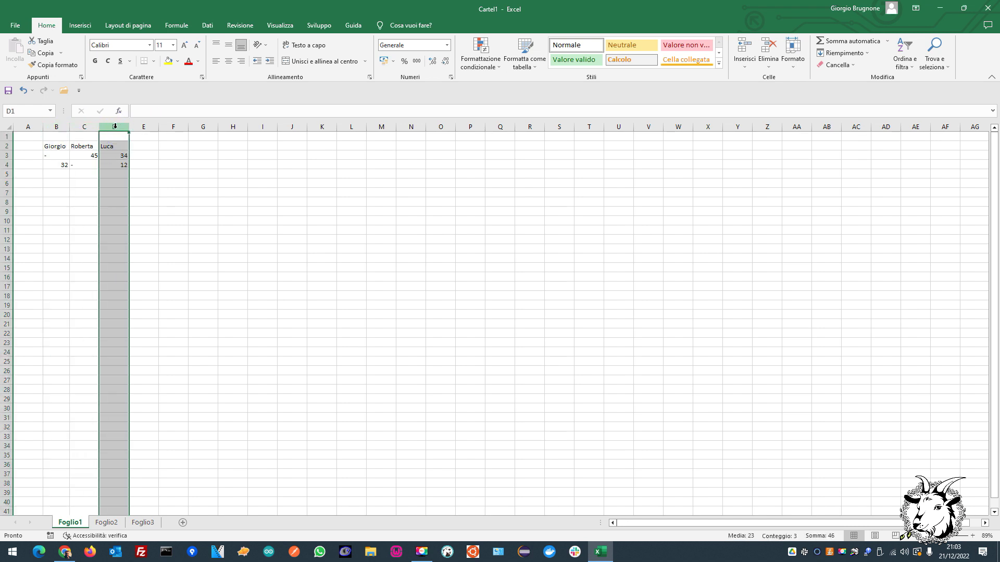
Select the table's value cells one at a time, from B3 across to D3 and from D4 back to B4.
{"action": "left_click", "coordinate": [47, 159]}
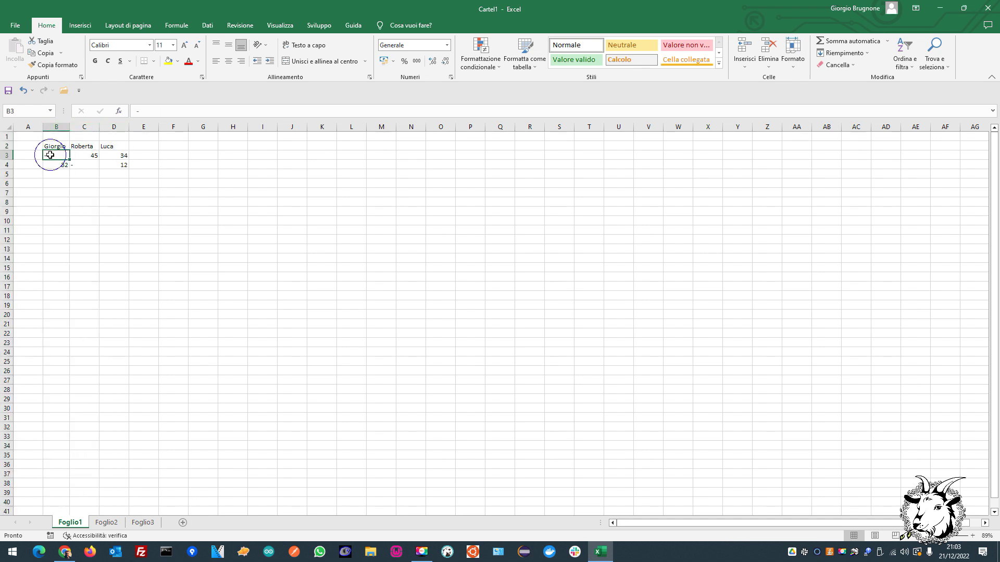
{"action": "left_click", "coordinate": [82, 153]}
{"action": "left_click", "coordinate": [112, 157]}
{"action": "left_click", "coordinate": [110, 165]}
{"action": "left_click", "coordinate": [78, 167]}
{"action": "left_click", "coordinate": [66, 165]}
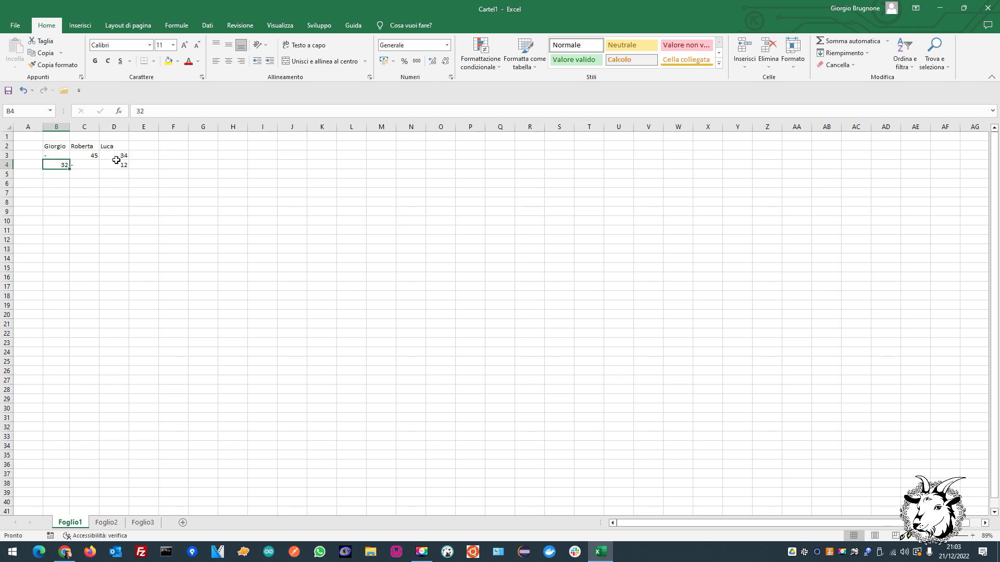
Clear the whole sample table of names and values in rows 2 to 4.
{"action": "left_click", "coordinate": [50, 146]}
{"action": "left_click_drag", "start_coordinate": [50, 147], "coordinate": [73, 253]}
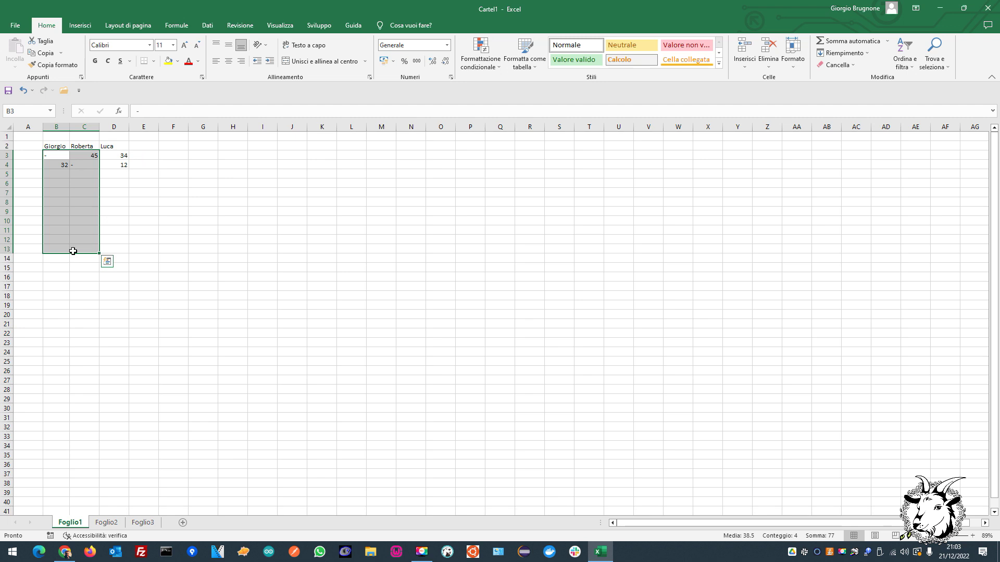
{"action": "left_click", "coordinate": [112, 247]}
{"action": "left_click_drag", "start_coordinate": [119, 205], "coordinate": [22, 147]}
{"action": "key", "text": "Delete"}
Enter the two first names as row labels in cells B4 and B5.
{"action": "left_click", "coordinate": [57, 164]}
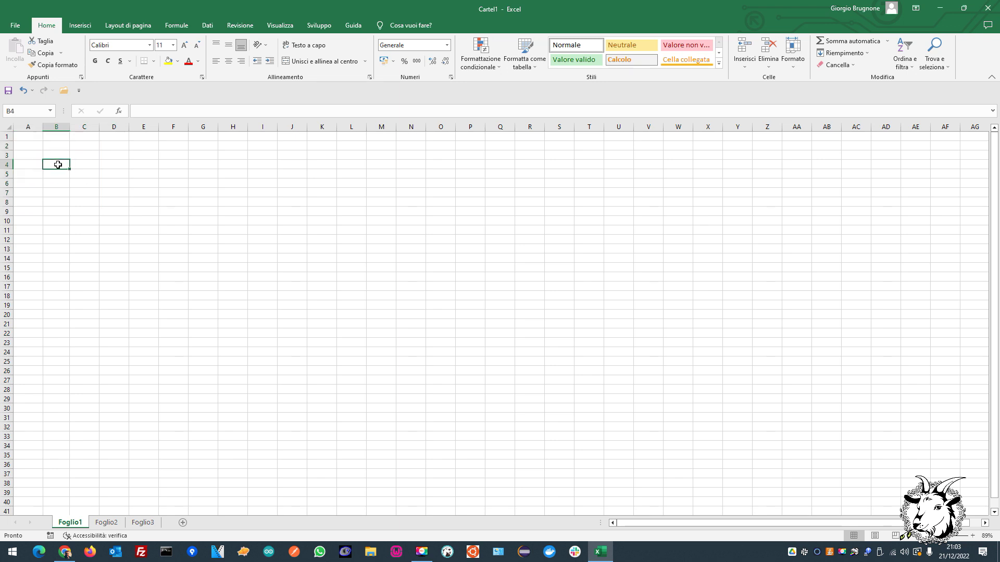
{"action": "type", "text": "Giorgio"}
{"action": "key", "text": "Return"}
{"action": "type", "text": "Roberta"}
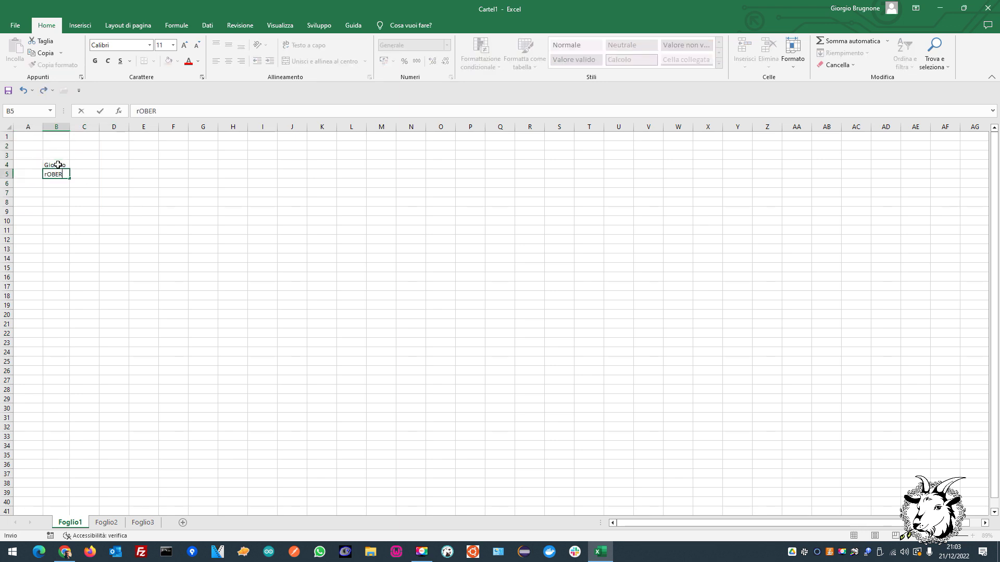
{"action": "key", "text": "Return"}
{"action": "key", "text": "Up"}
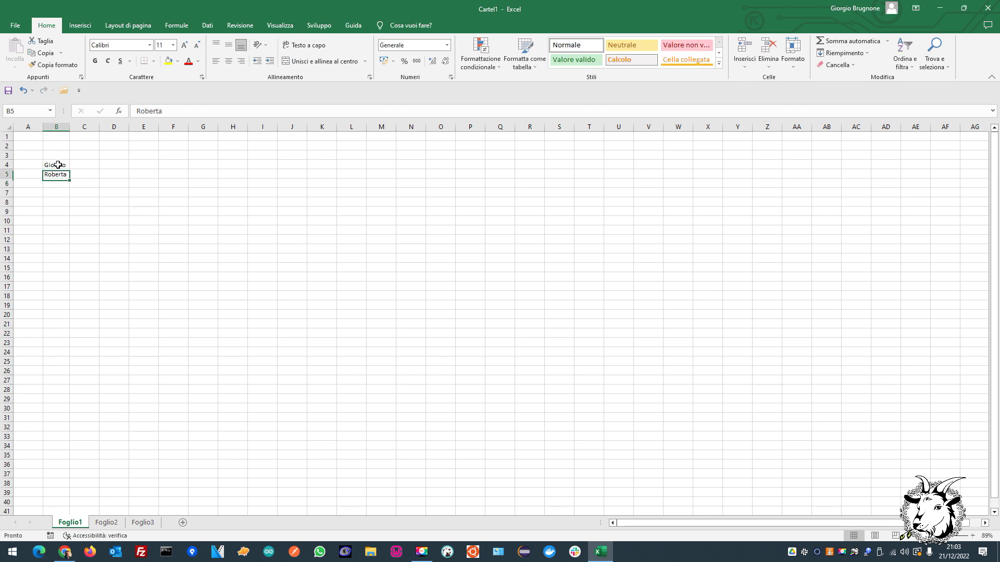
Fill the first value column with a dash "-" in C4 and 34 in C5.
{"action": "key", "text": "Up"}
{"action": "key", "text": "Right"}
{"action": "type", "text": "-C"}
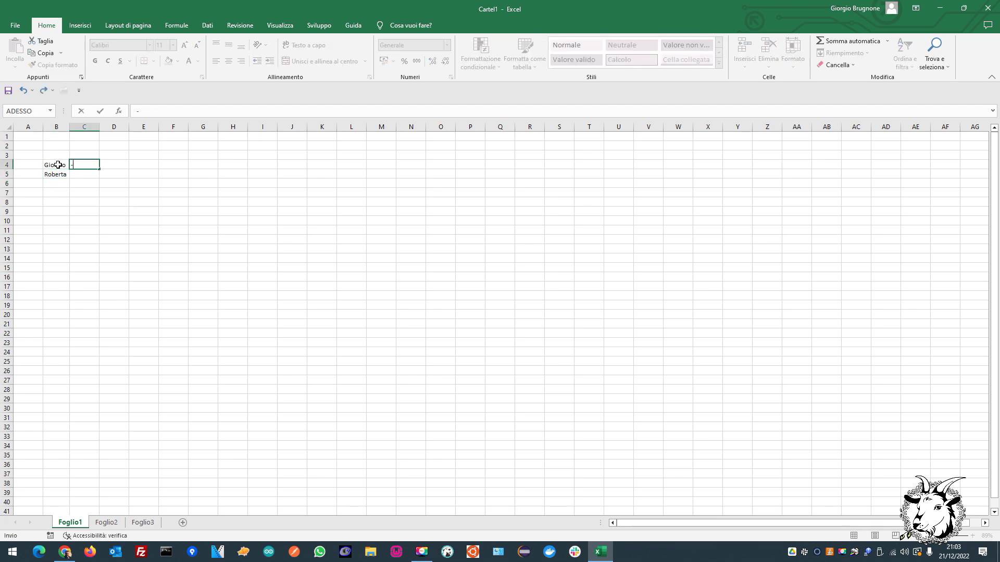
{"action": "key", "text": "BackSpace"}
{"action": "key", "text": "Return"}
{"action": "type", "text": "34"}
{"action": "key", "text": "Return"}
Fill the second value column with 12 in D4 and a dash "-" in D5.
{"action": "key", "text": "Up"}
{"action": "key", "text": "Up"}
{"action": "key", "text": "Right"}
{"action": "type", "text": "12"}
{"action": "key", "text": "Return"}
{"action": "type", "text": "-"}
{"action": "key", "text": "Return"}
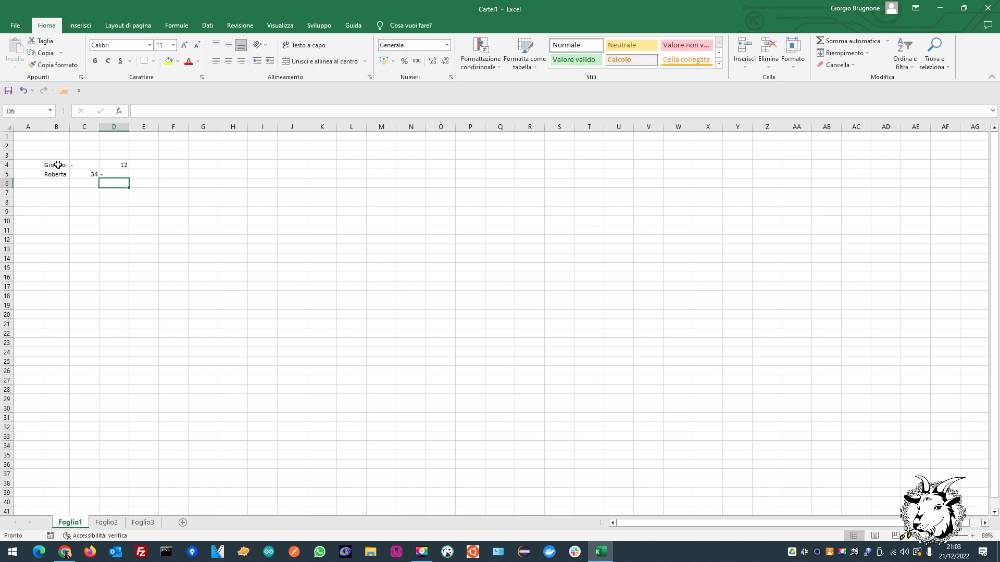
Clear the contents of the range B4:D6.
{"action": "left_click_drag", "start_coordinate": [58, 164], "coordinate": [107, 181]}
{"action": "key", "text": "Delete"}
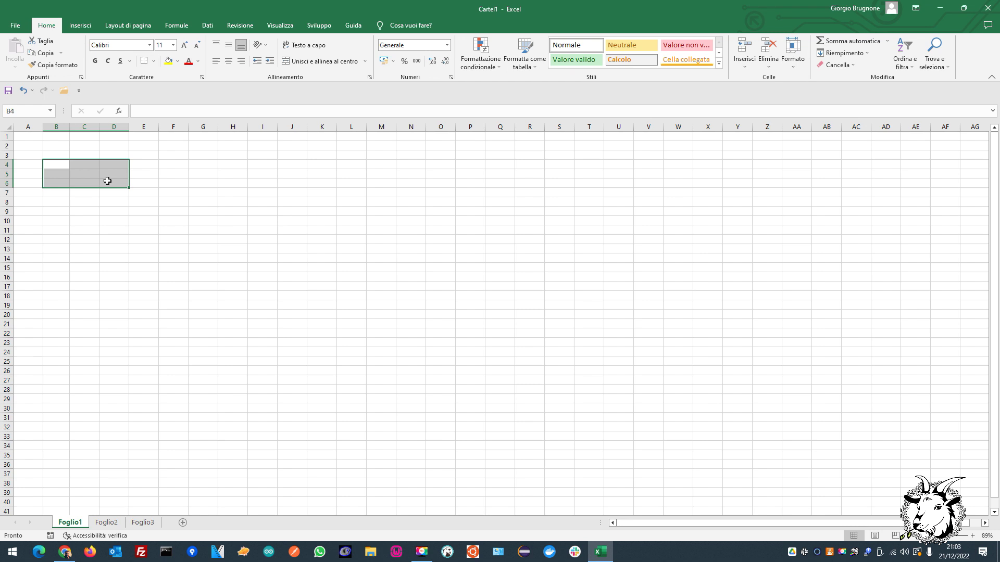
Enter the headings Mesi, Vendite, Costi and Profitti across B2:E2 and return to the start of the next row at B3.
{"action": "left_click", "coordinate": [57, 147]}
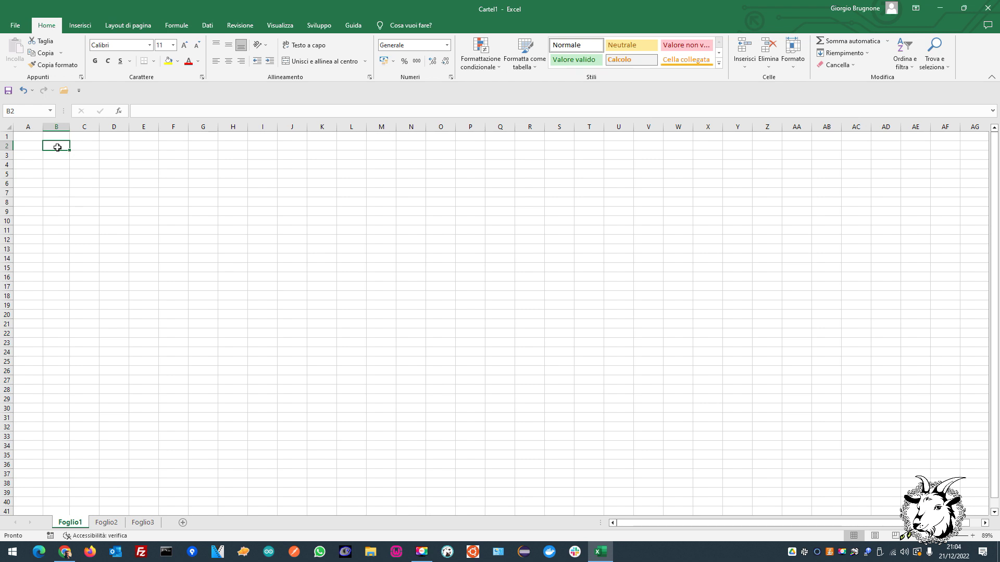
{"action": "type", "text": "Mesi"}
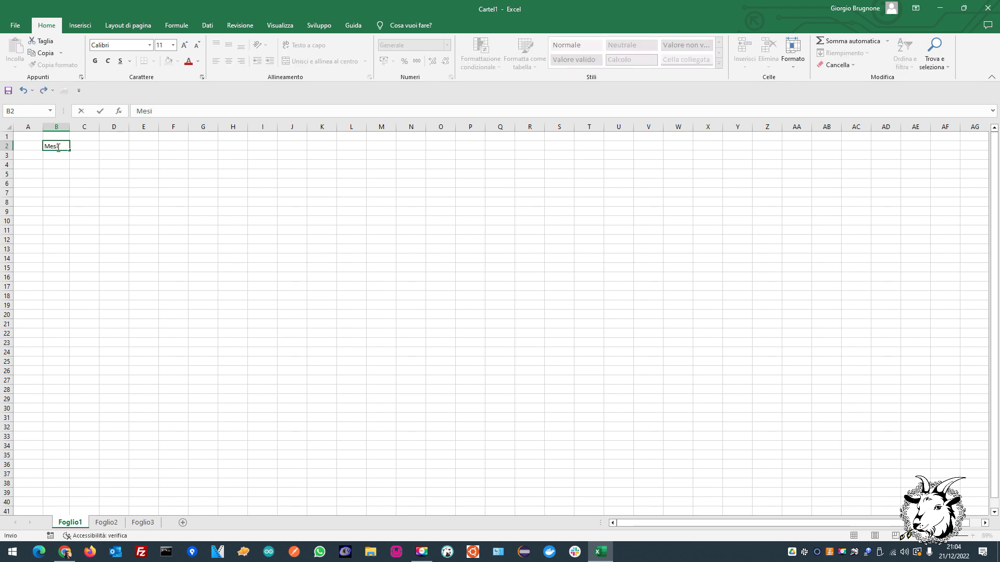
{"action": "key", "text": "Tab"}
{"action": "type", "text": "V"}
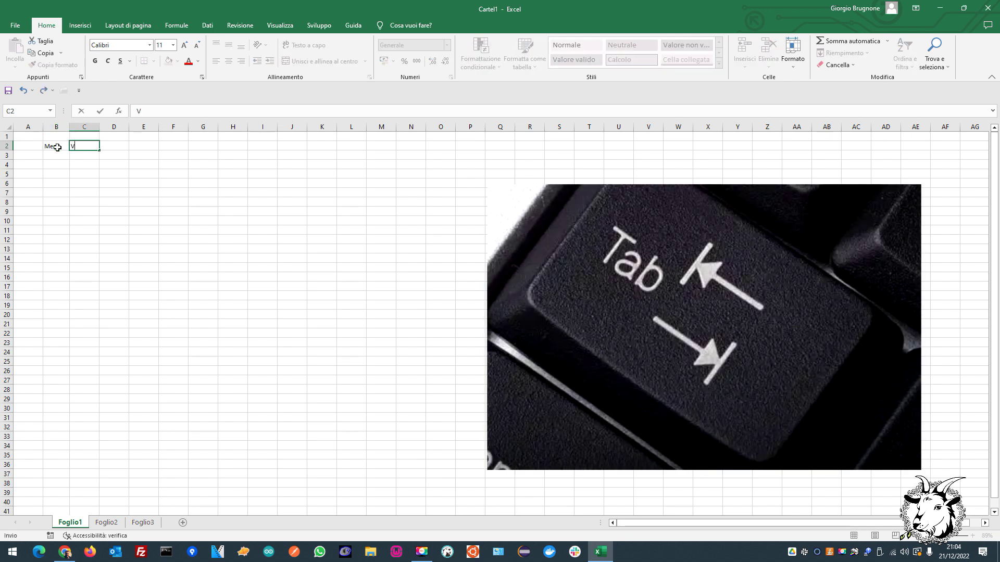
{"action": "type", "text": "endite"}
{"action": "key", "text": "Tab"}
{"action": "type", "text": "Co"}
{"action": "key", "text": "Tab"}
{"action": "type", "text": "Profitti"}
{"action": "key", "text": "Tab"}
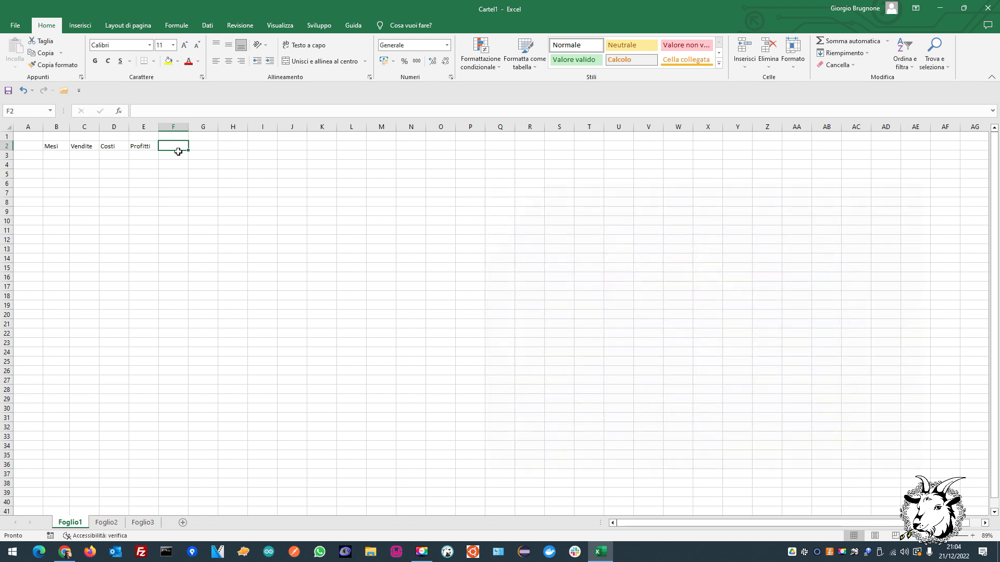
{"action": "key", "text": "Return"}
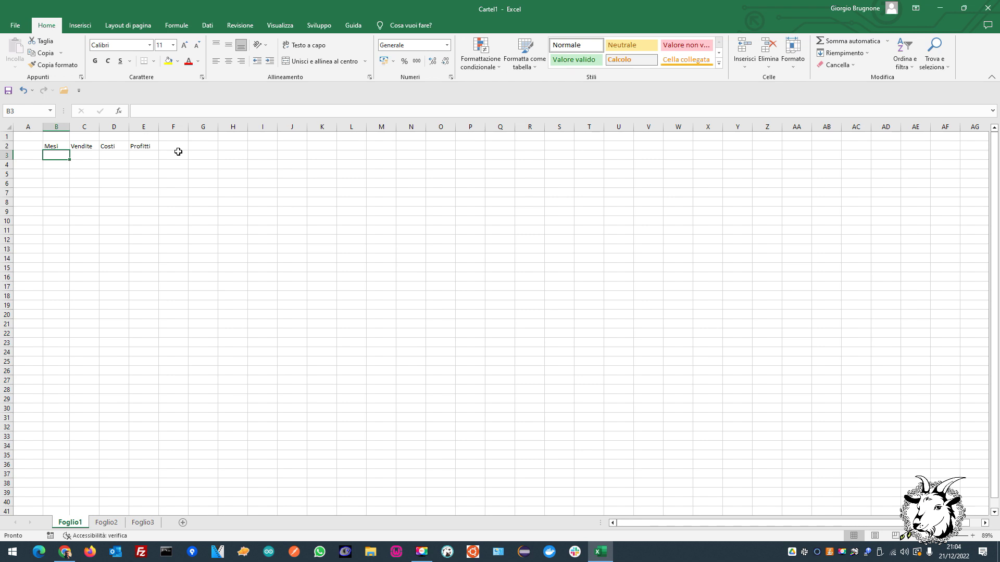
Fill row 3 with Gennaio, 200, 180 and 20 and return to the start of the next row.
{"action": "type", "text": "Gennaio"}
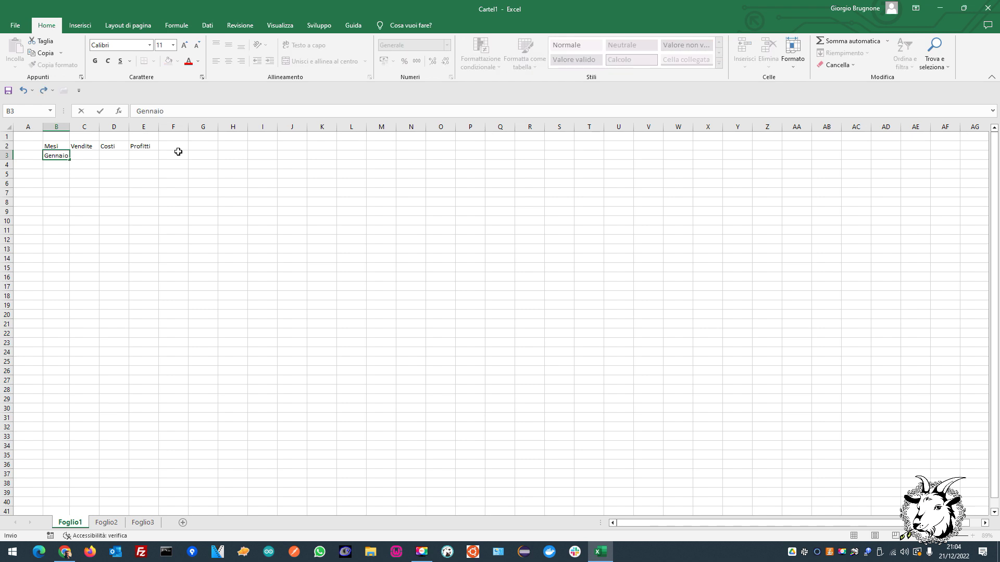
{"action": "key", "text": "Tab"}
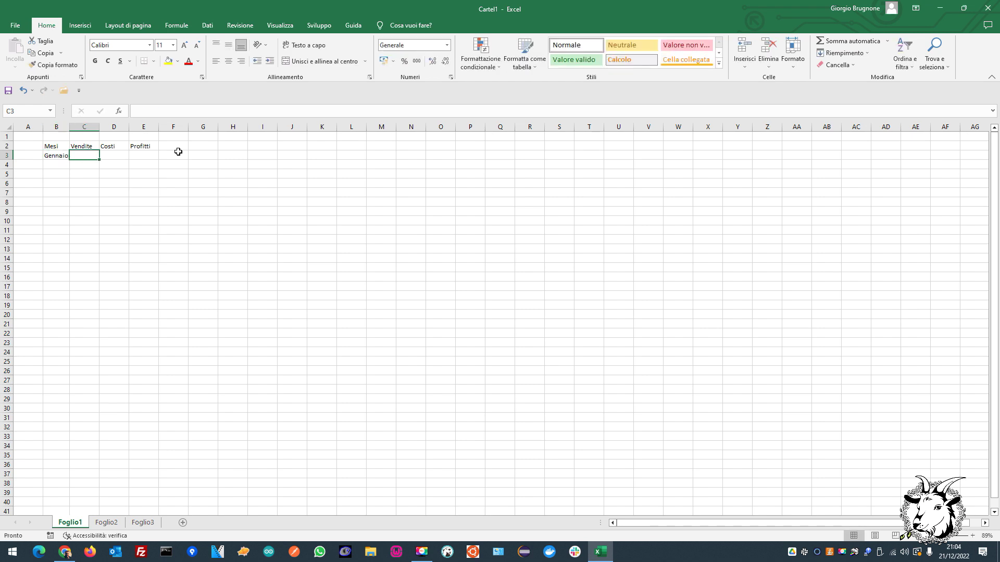
{"action": "type", "text": "200"}
{"action": "key", "text": "Tab"}
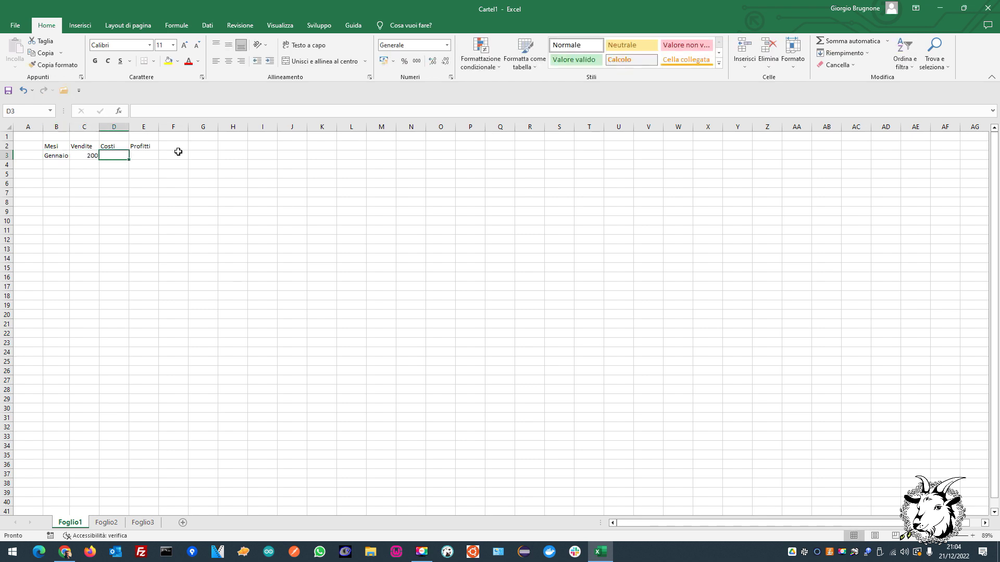
{"action": "type", "text": "180"}
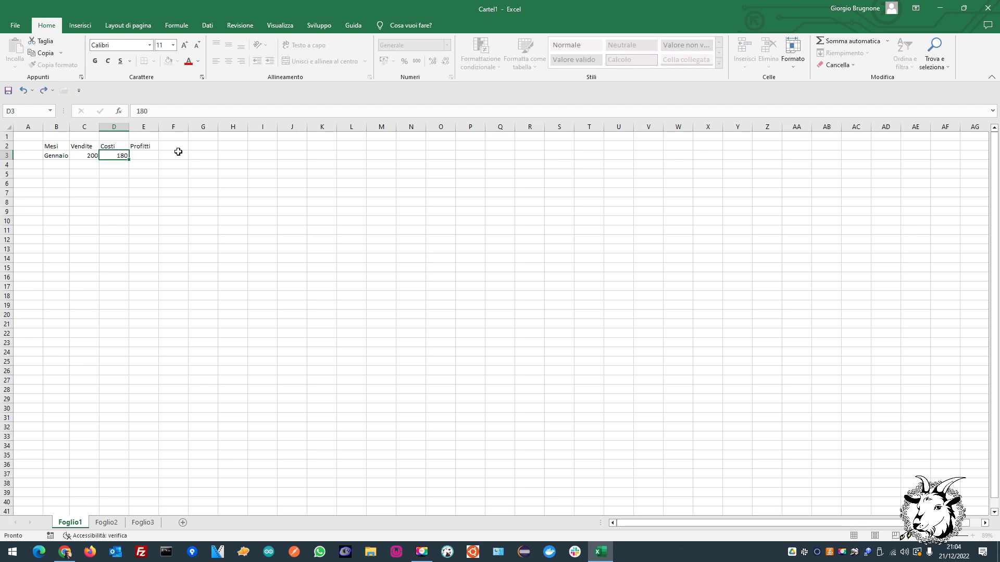
{"action": "key", "text": "Tab"}
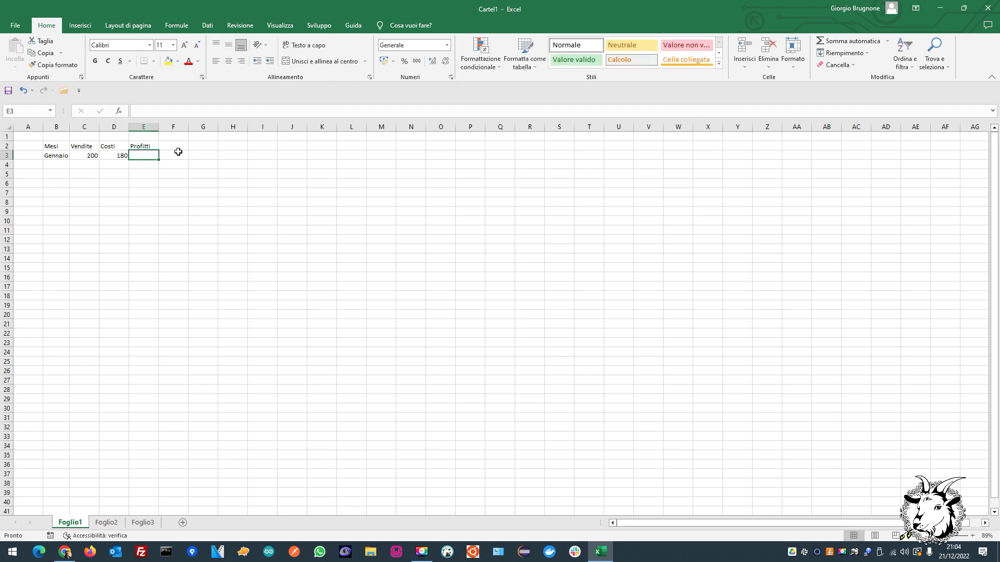
{"action": "type", "text": "20"}
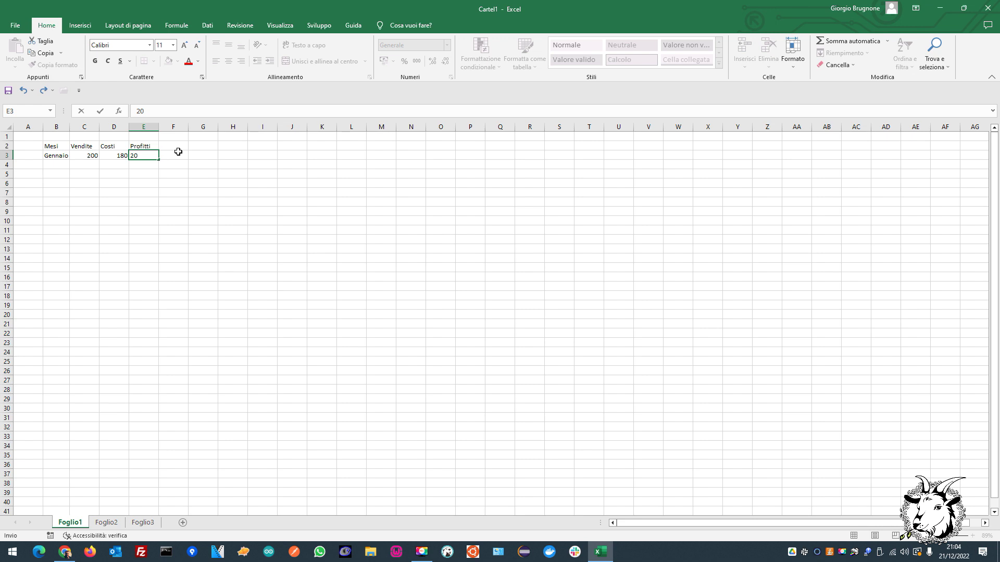
{"action": "key", "text": "Return"}
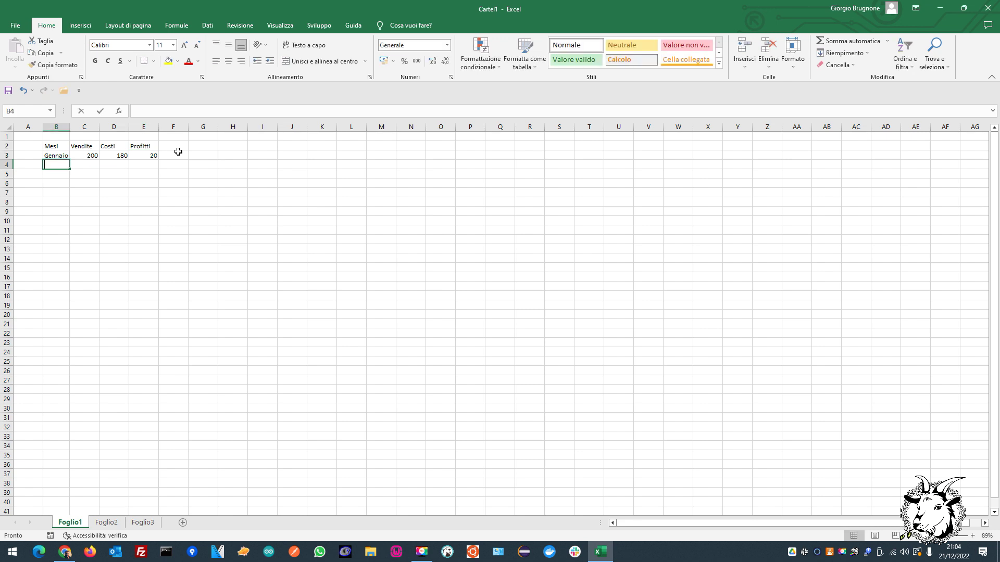
{"action": "type", "text": "Febbra"}
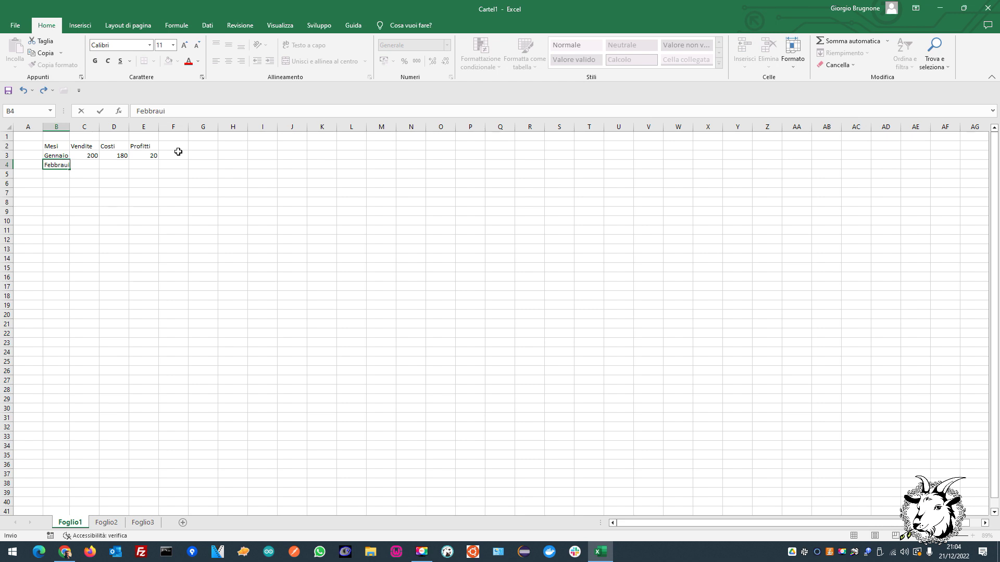
{"action": "type", "text": "io"}
{"action": "key", "text": "Tab"}
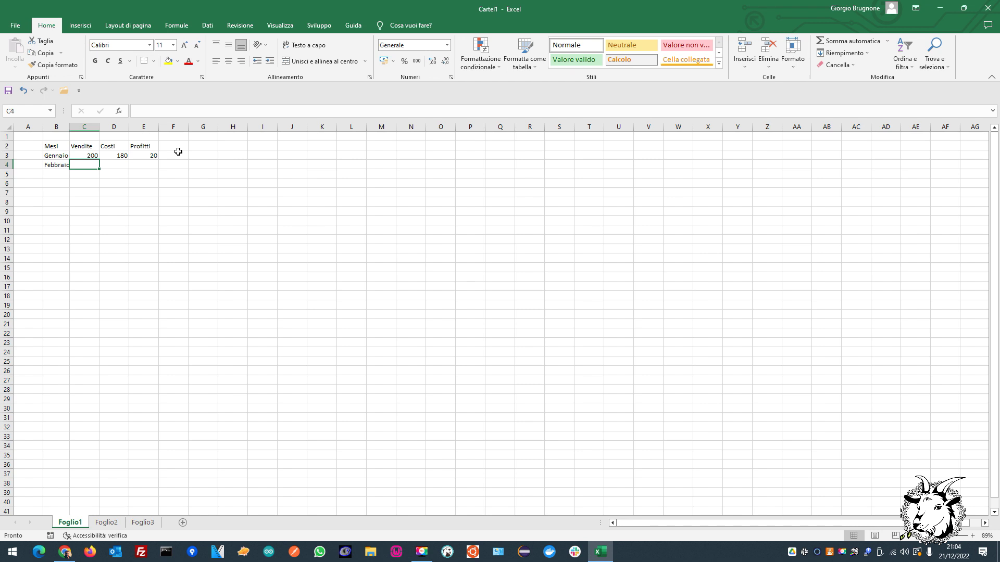
{"action": "key", "text": "Left"}
{"action": "key", "text": "Delete"}
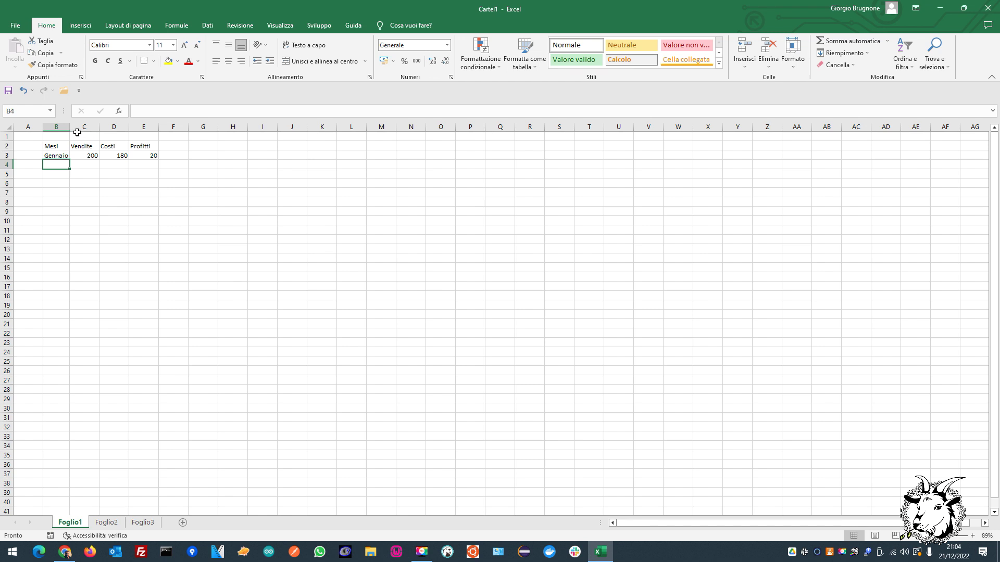
Widen column B slightly and autofill the months from Gennaio in B3 down to Dicembre in B14.
{"action": "left_click_drag", "start_coordinate": [69, 126], "coordinate": [75, 127]}
{"action": "left_click", "coordinate": [86, 181]}
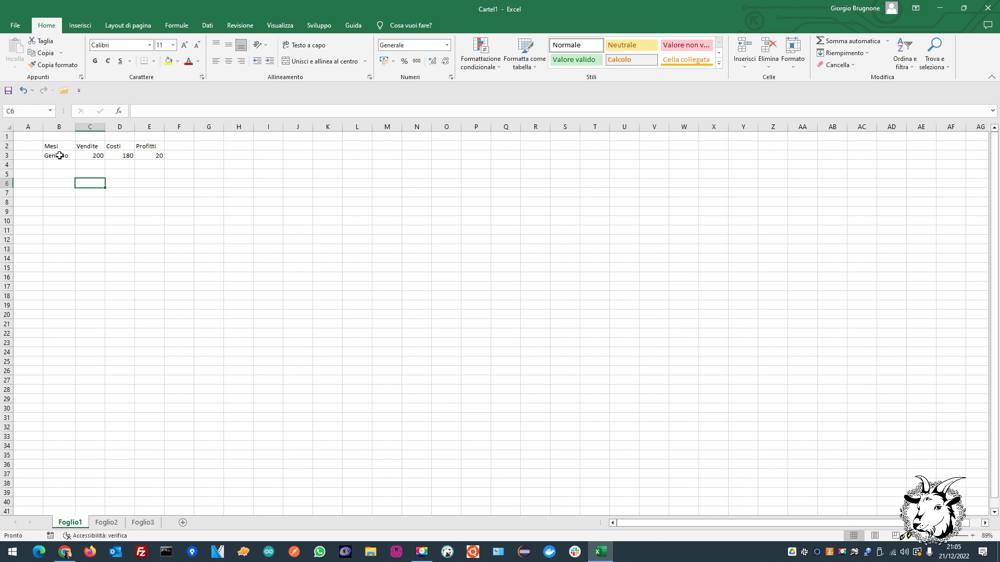
{"action": "left_click", "coordinate": [60, 155]}
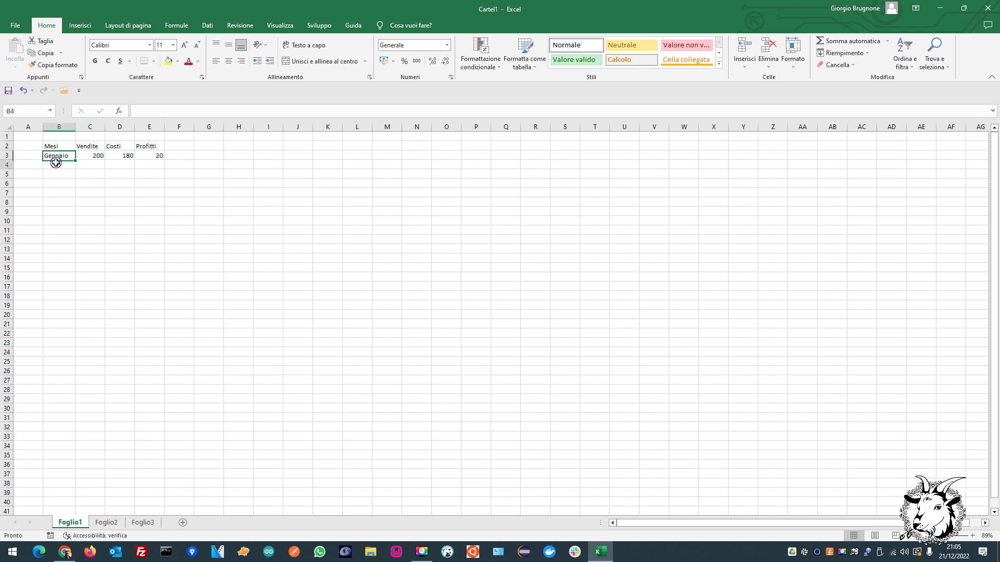
{"action": "left_click", "coordinate": [55, 182]}
{"action": "left_click", "coordinate": [58, 158]}
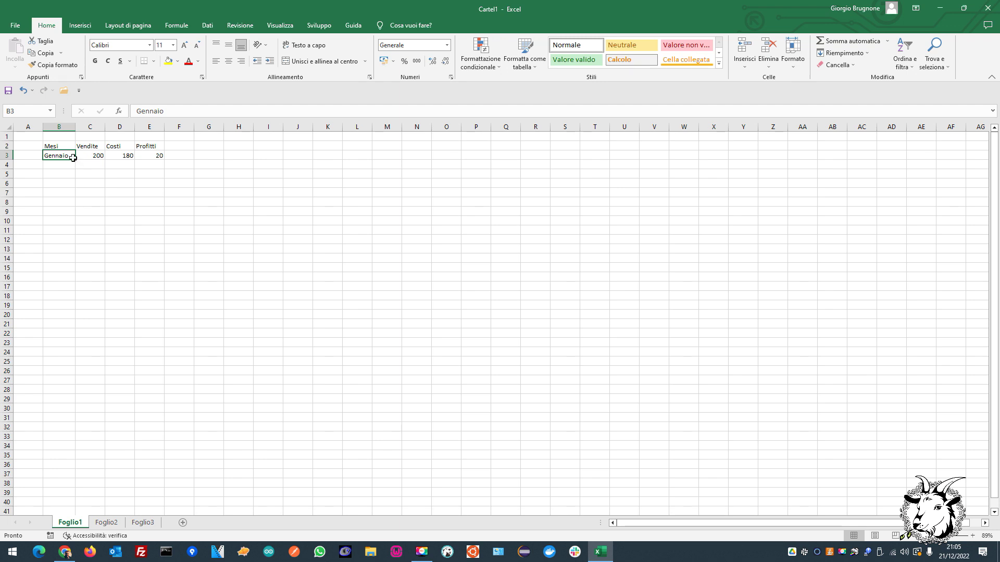
{"action": "left_click_drag", "start_coordinate": [75, 159], "coordinate": [74, 265]}
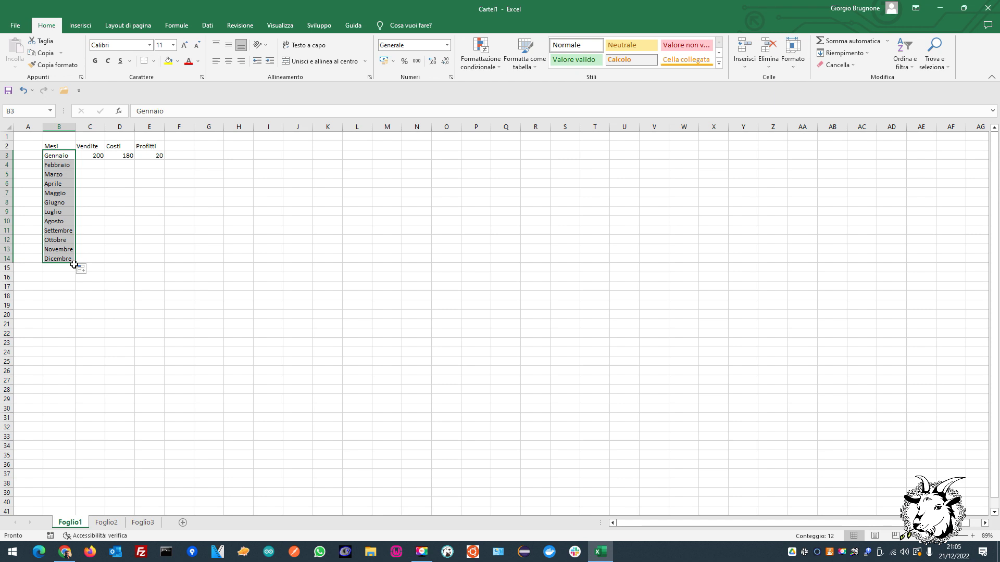
Enter 300 as Vendite and 100 as Costi in the Febbraio row.
{"action": "left_click", "coordinate": [88, 165]}
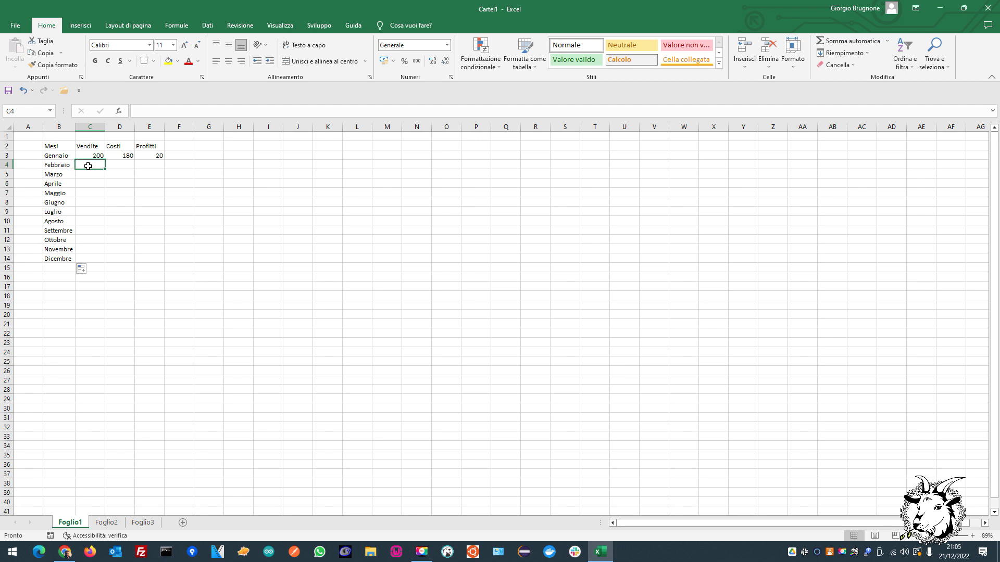
{"action": "type", "text": "300"}
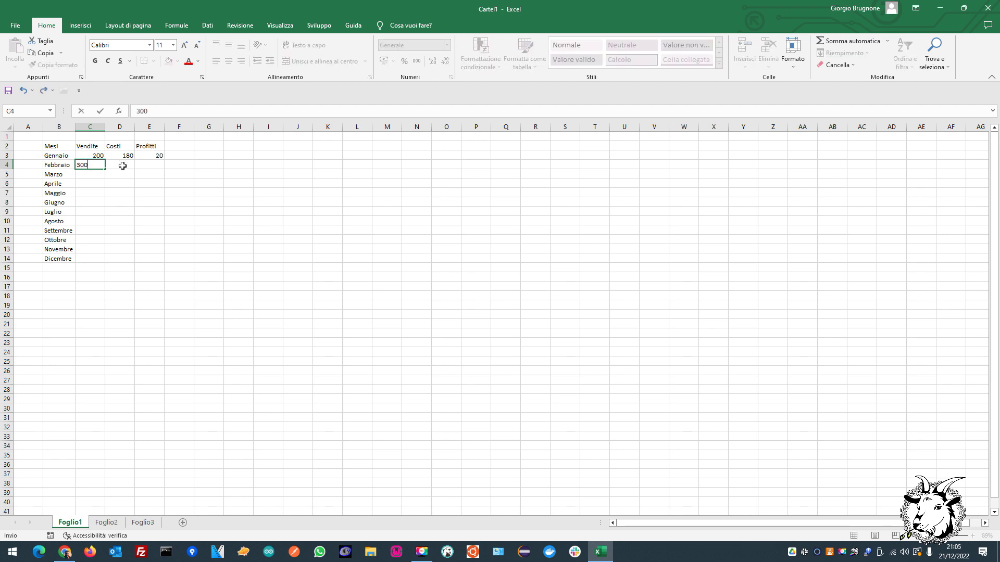
{"action": "left_click", "coordinate": [123, 165]}
{"action": "type", "text": "100"}
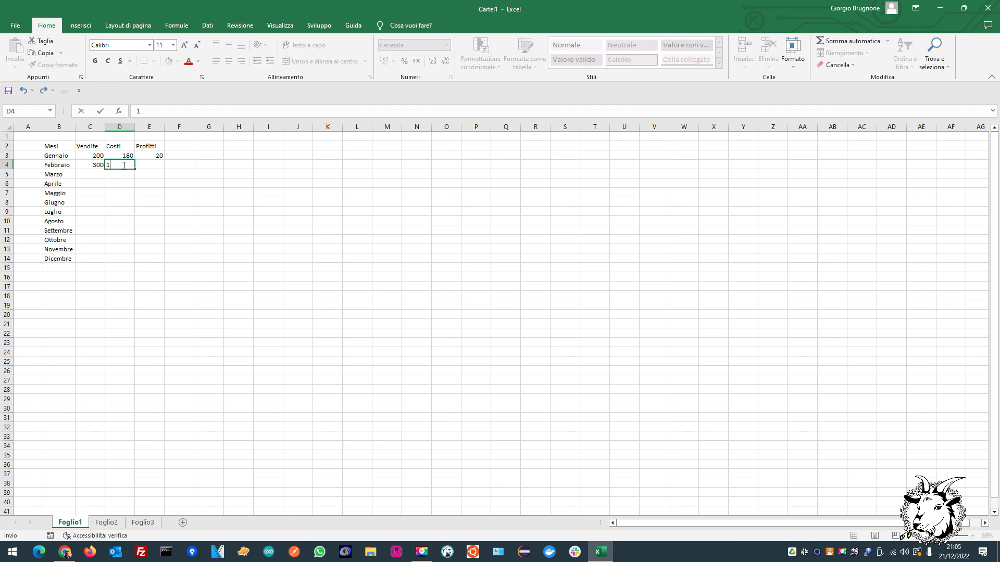
Enter 200 as Vendite and 150 as Costi in the Marzo row.
{"action": "left_click", "coordinate": [95, 174]}
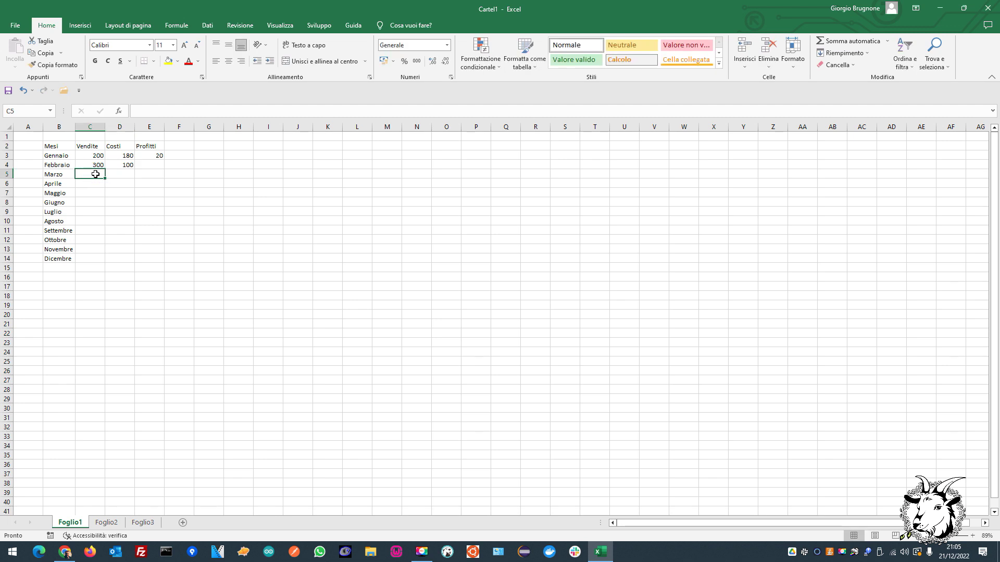
{"action": "type", "text": "200"}
{"action": "left_click", "coordinate": [127, 174]}
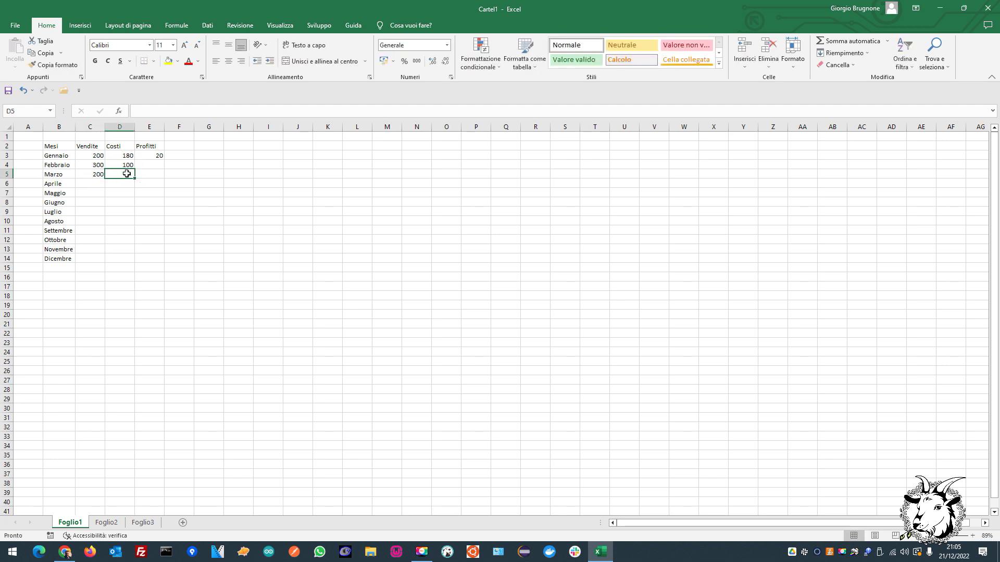
{"action": "type", "text": "150"}
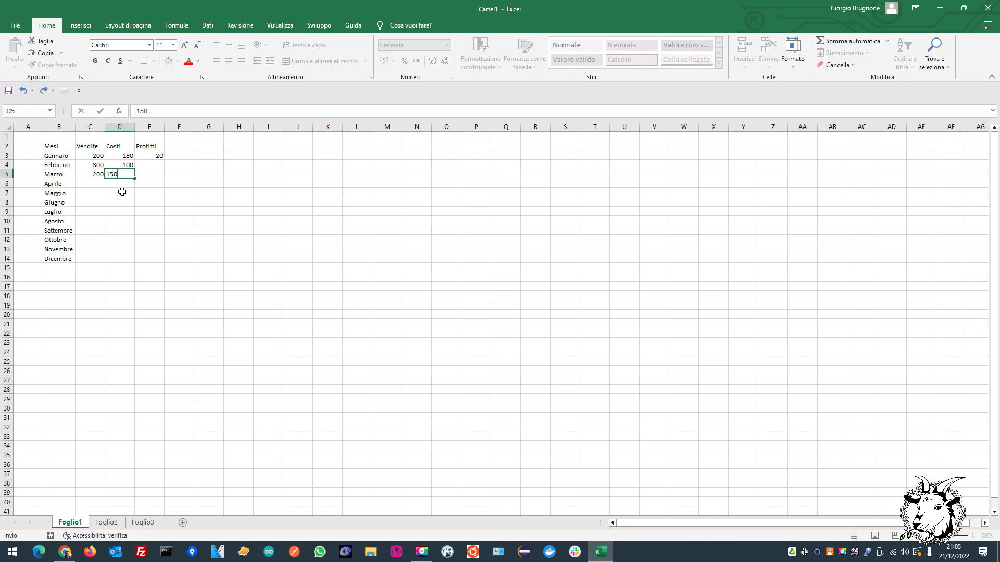
{"action": "left_click", "coordinate": [123, 191]}
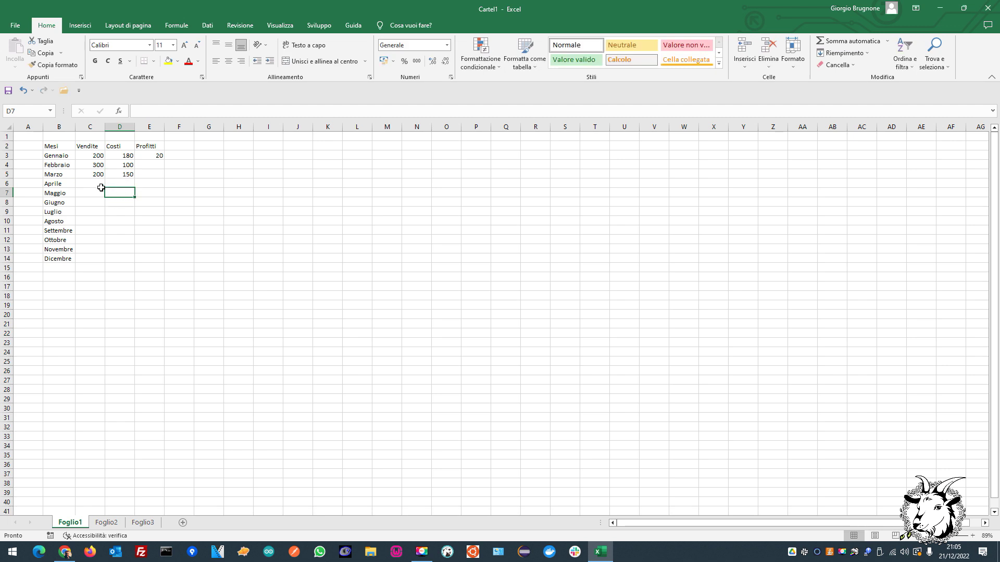
Re-enter 20 as the Gennaio profit in E3 and enter 200 as the Febbraio profit in E4.
{"action": "left_click", "coordinate": [154, 158]}
{"action": "key", "text": "Delete"}
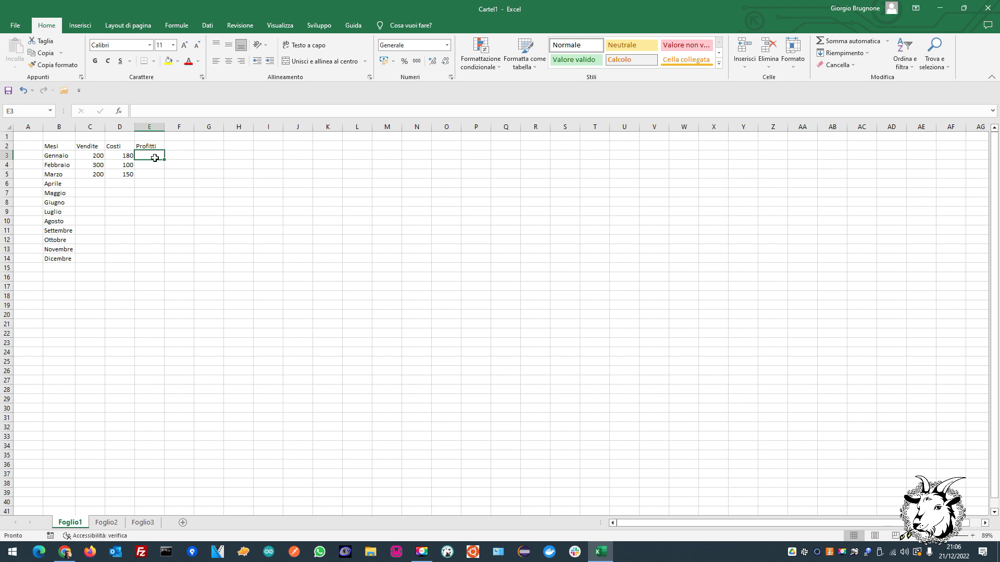
{"action": "type", "text": "20"}
{"action": "key", "text": "Return"}
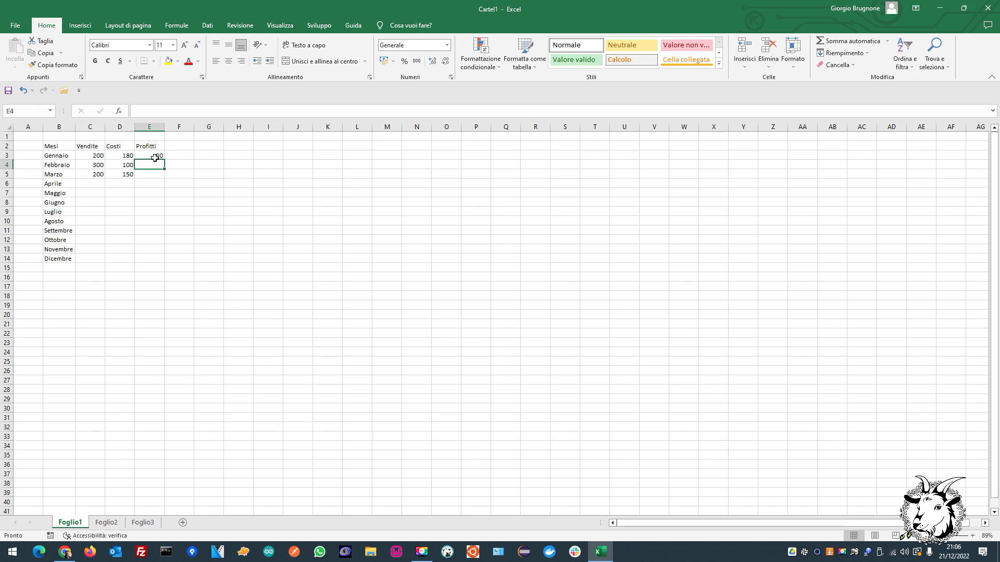
{"action": "type", "text": "200"}
{"action": "key", "text": "Return"}
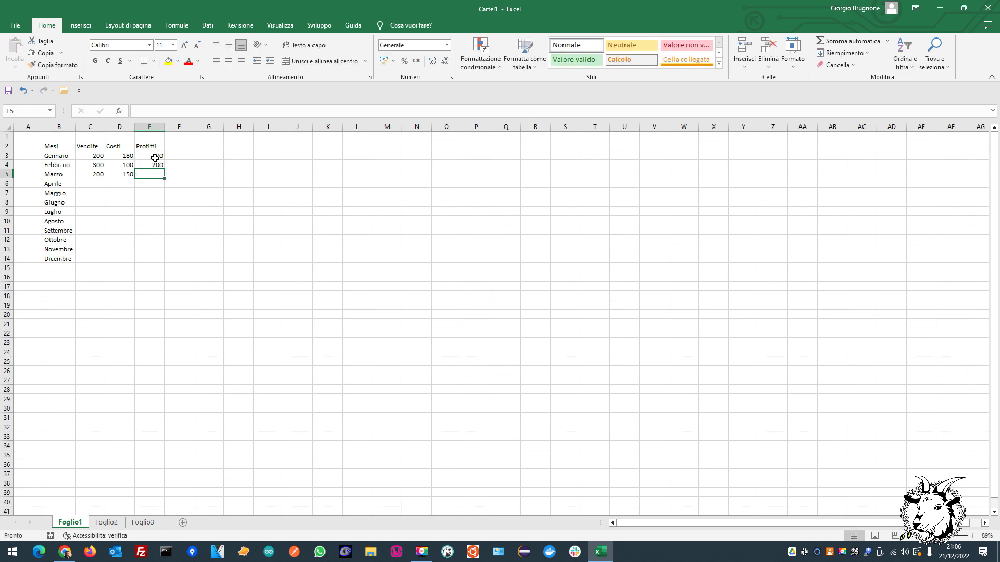
Change the Febbraio profit to 210 and clear the manually entered profits in E4 and E3.
{"action": "key", "text": "Up"}
{"action": "type", "text": "210"}
{"action": "key", "text": "Return"}
{"action": "key", "text": "Up"}
{"action": "key", "text": "Delete"}
{"action": "key", "text": "Up"}
{"action": "key", "text": "Delete"}
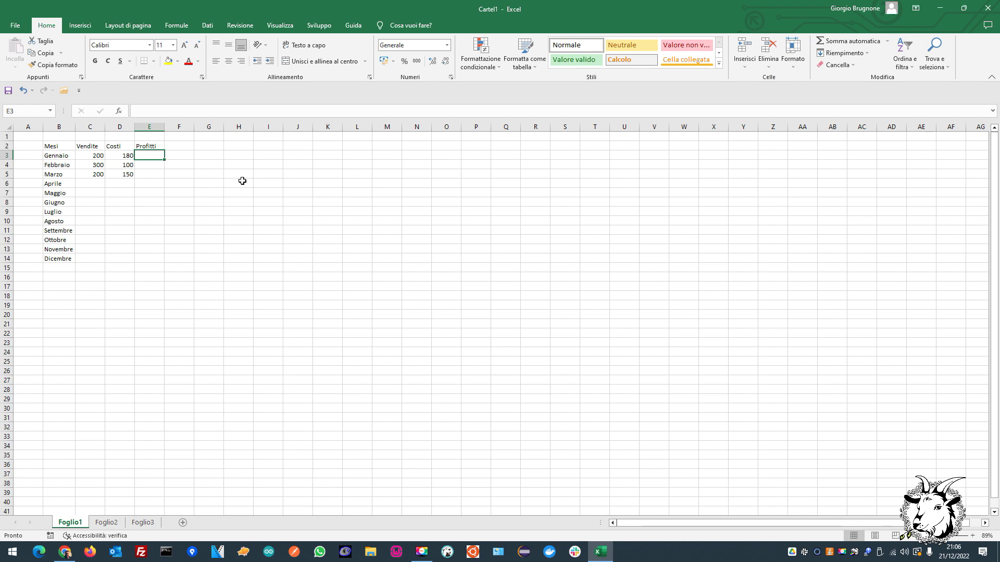
Calculate the Gennaio profit in E3 as Vendite minus Costi with the formula =C3-D3.
{"action": "type", "text": "="}
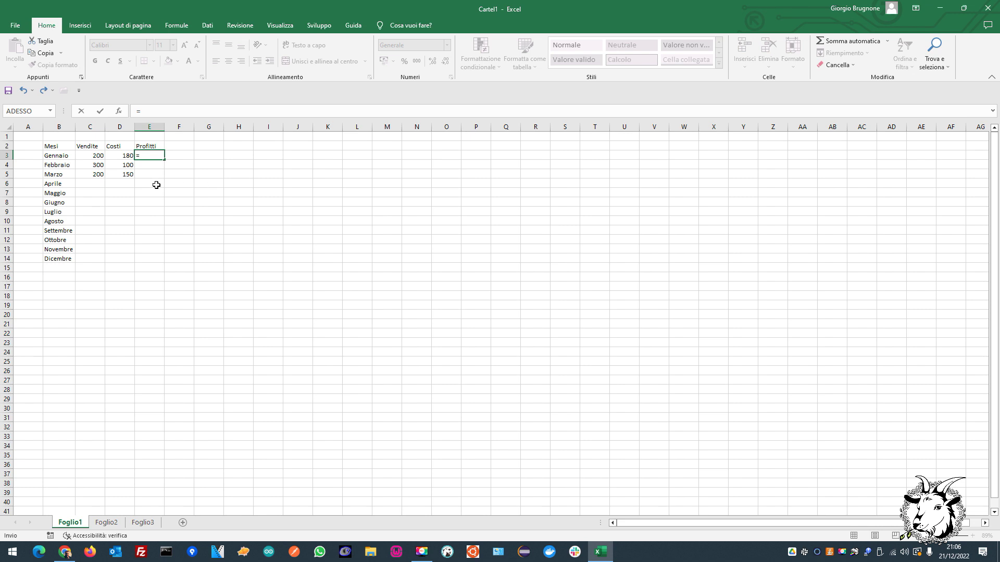
{"action": "left_click", "coordinate": [91, 157]}
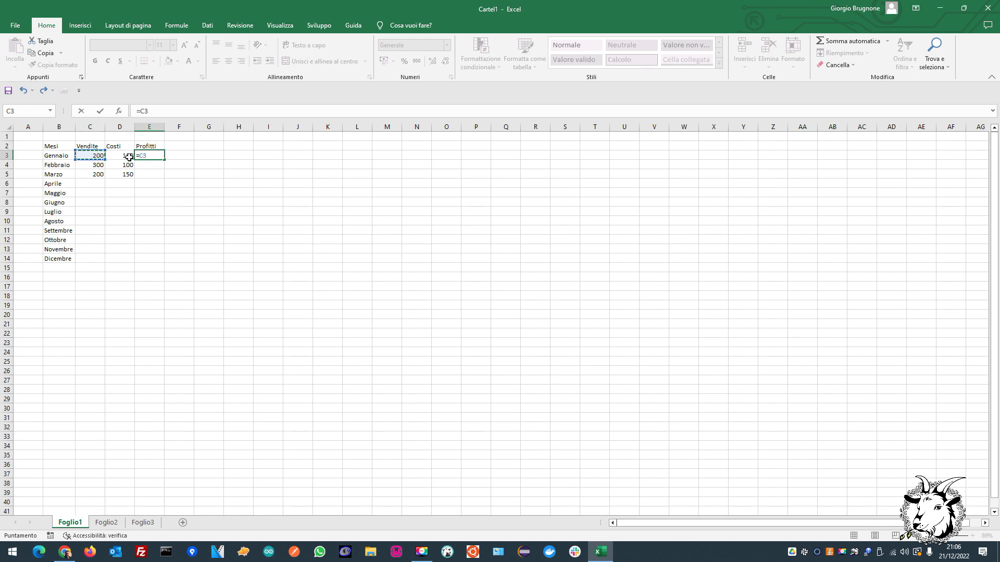
{"action": "type", "text": "-"}
{"action": "left_click", "coordinate": [118, 155]}
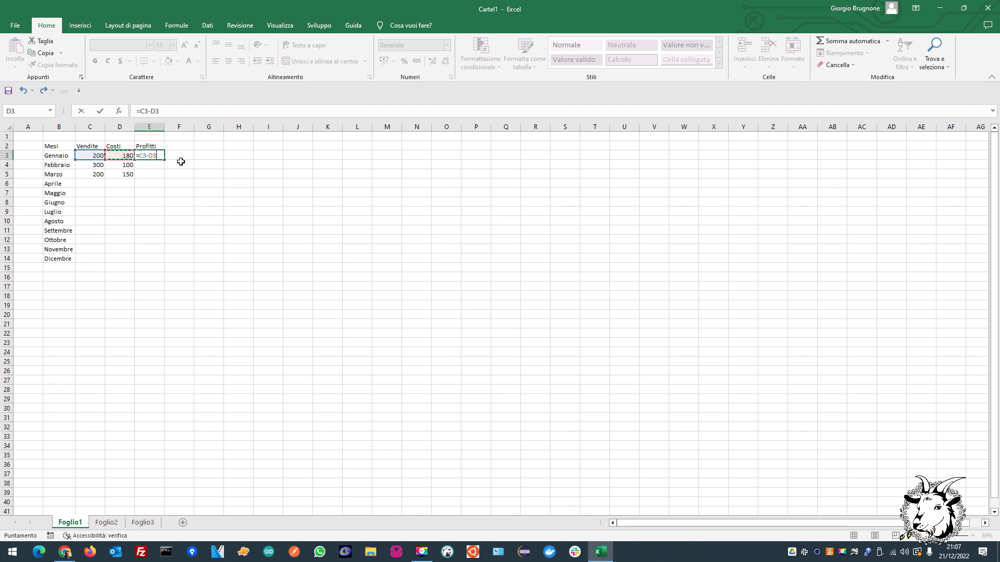
{"action": "key", "text": "Return"}
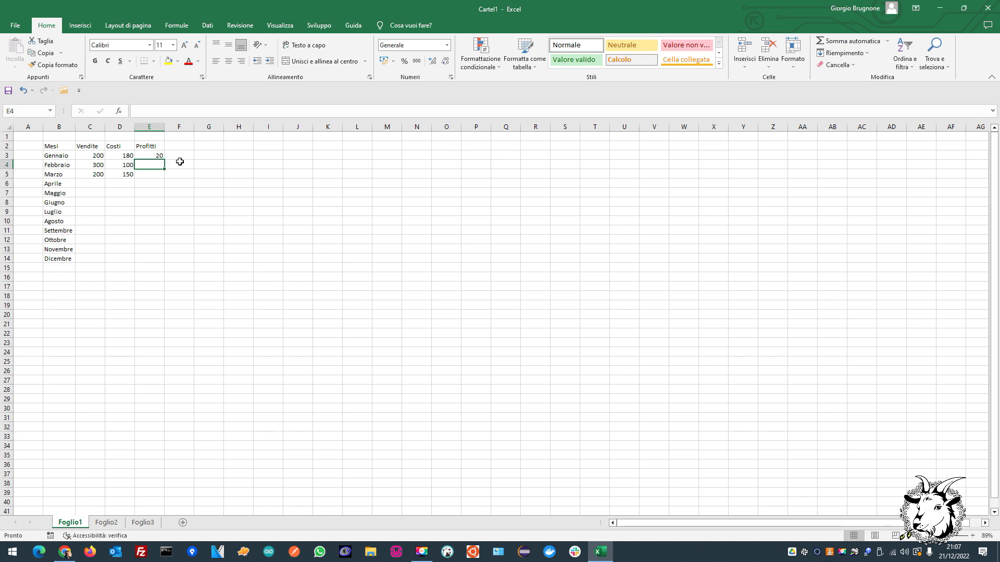
Inspect the formula behind the Gennaio profit in E3.
{"action": "left_click", "coordinate": [140, 158]}
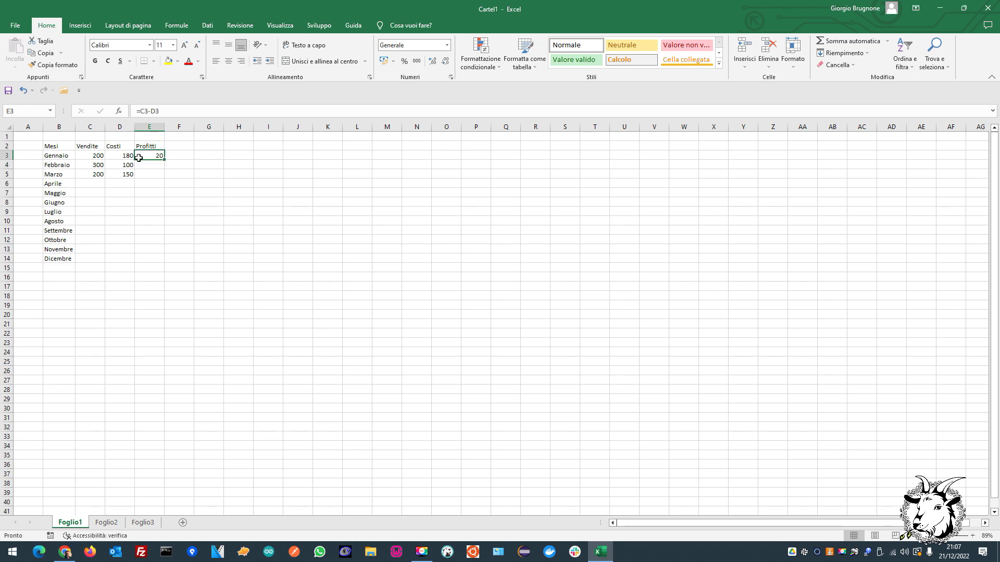
{"action": "left_click_drag", "start_coordinate": [160, 111], "coordinate": [131, 112]}
{"action": "left_click", "coordinate": [179, 164]}
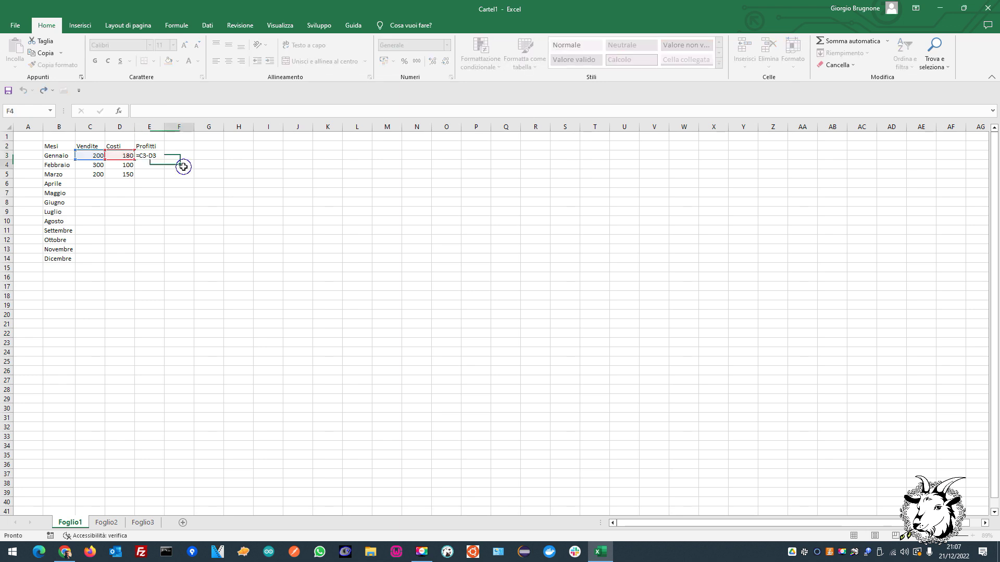
Enter the formula =C4-D4 for the Febbraio profit in E4 and clear that cell again.
{"action": "left_click", "coordinate": [149, 165]}
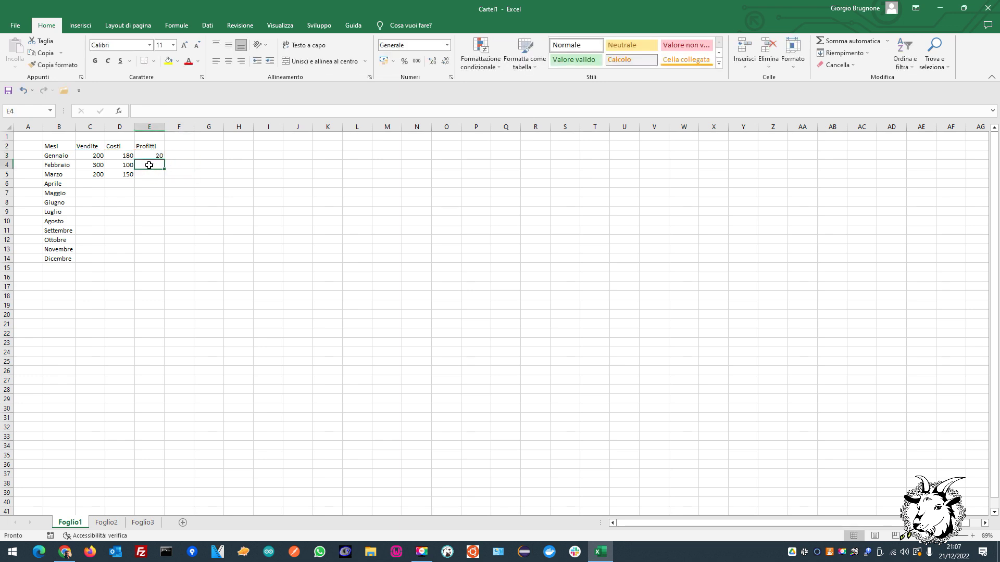
{"action": "type", "text": "="}
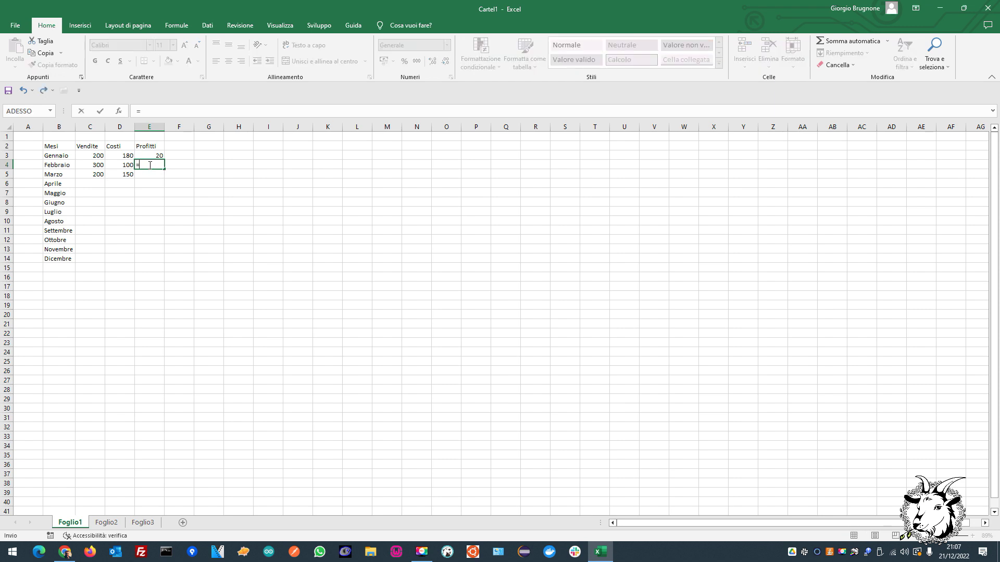
{"action": "left_click", "coordinate": [88, 164]}
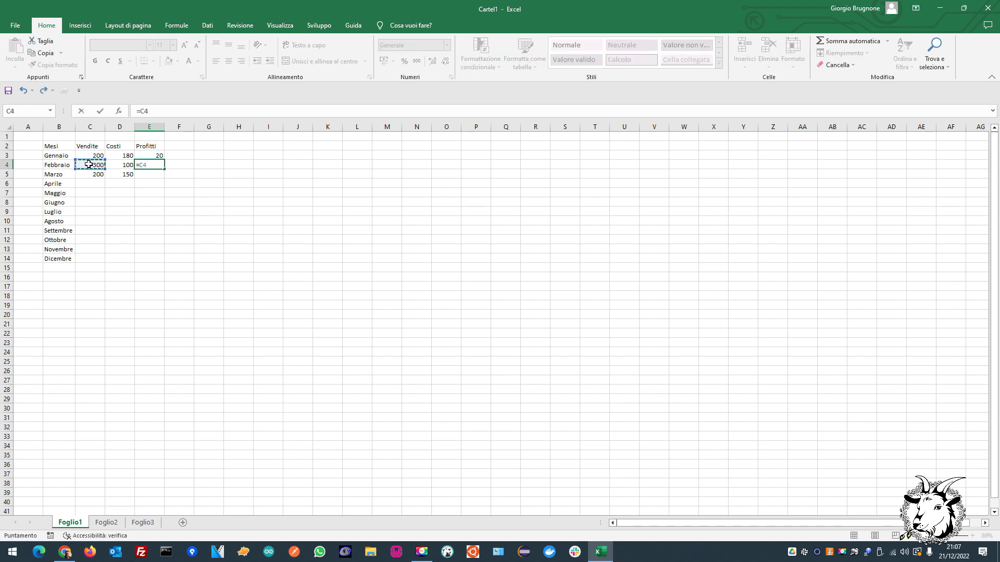
{"action": "type", "text": "-"}
{"action": "left_click", "coordinate": [121, 165]}
{"action": "key", "text": "Return"}
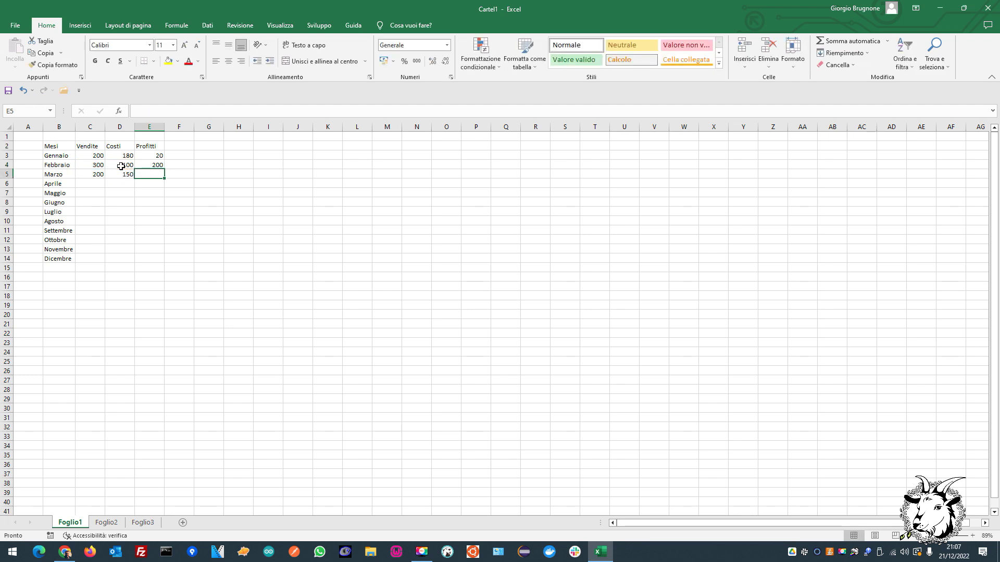
{"action": "left_click", "coordinate": [146, 165]}
{"action": "key", "text": "Delete"}
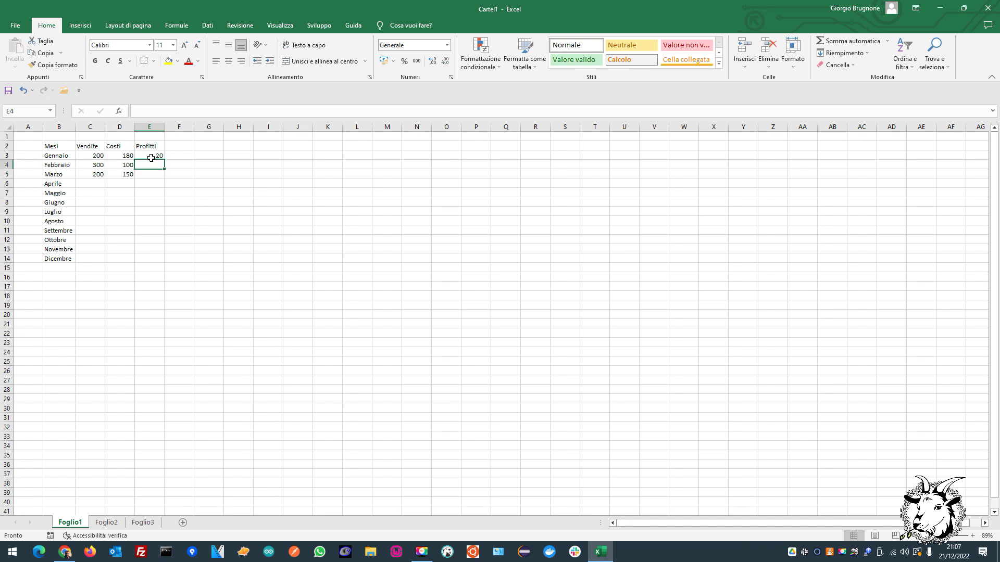
Autofill the profit formula from E3 down to E5 for Febbraio and Marzo.
{"action": "left_click", "coordinate": [151, 158]}
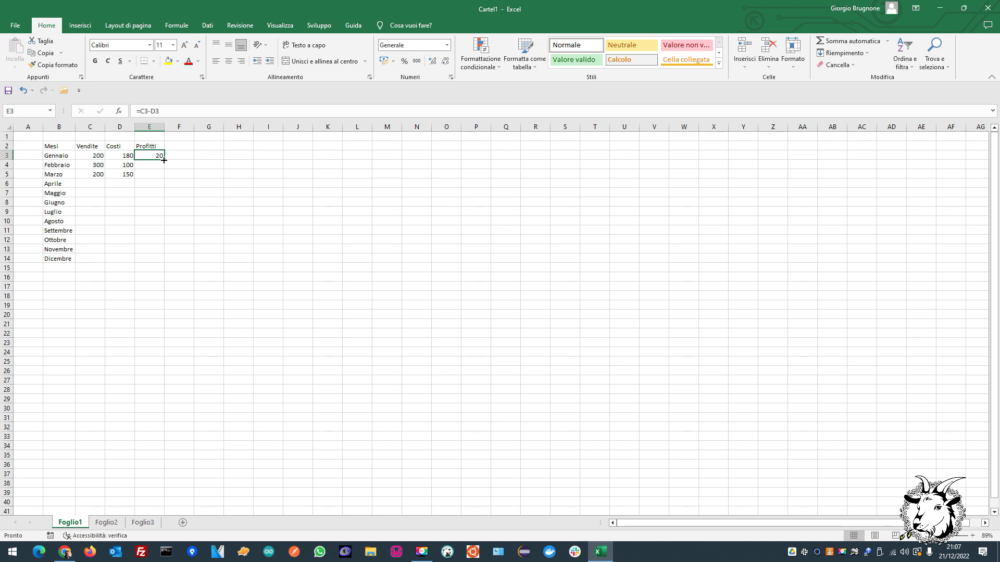
{"action": "left_click_drag", "start_coordinate": [163, 161], "coordinate": [165, 178]}
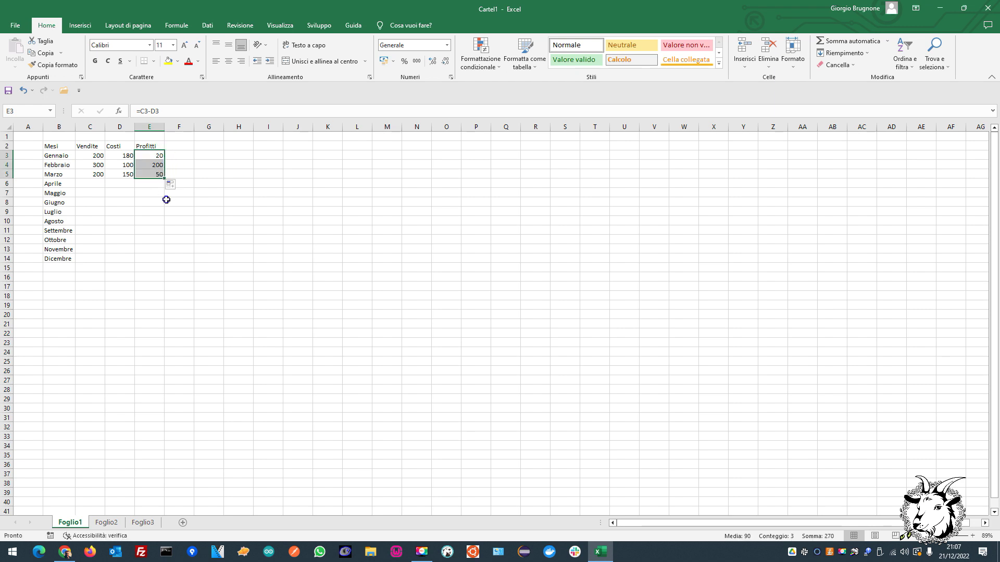
{"action": "left_click", "coordinate": [166, 200]}
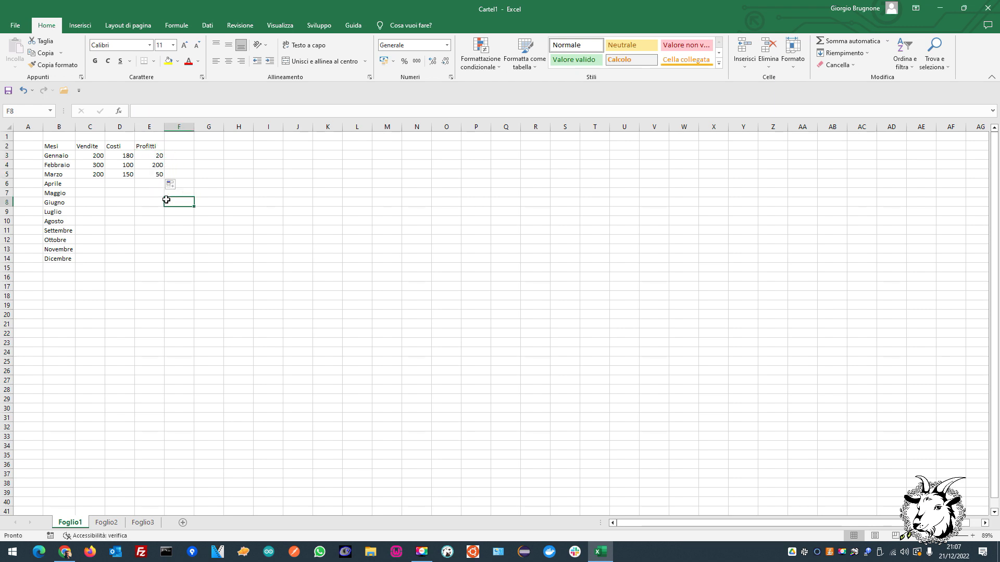
Compare the cell references in the profit formulas of E3, E4 and E5.
{"action": "left_click", "coordinate": [150, 165]}
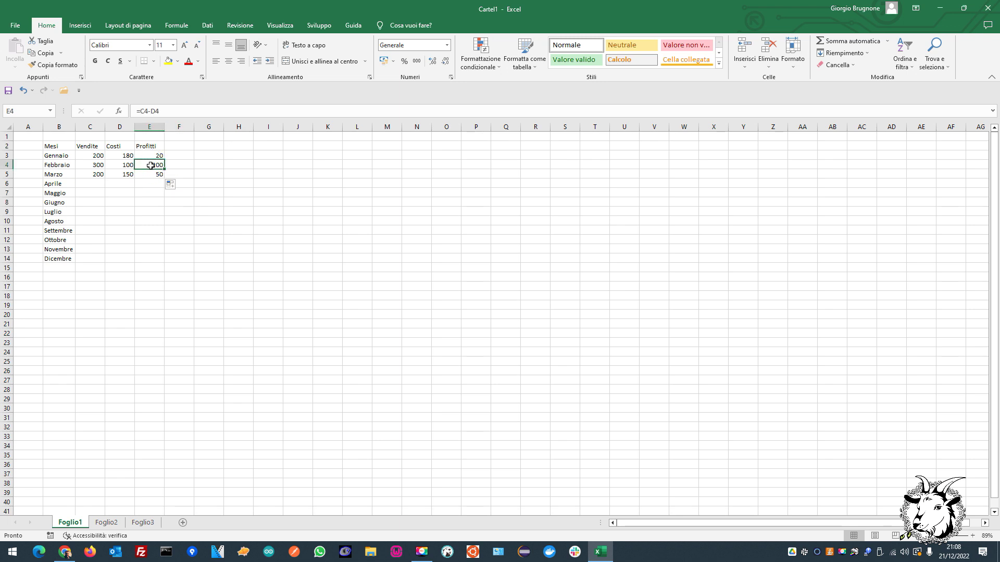
{"action": "left_click", "coordinate": [148, 155]}
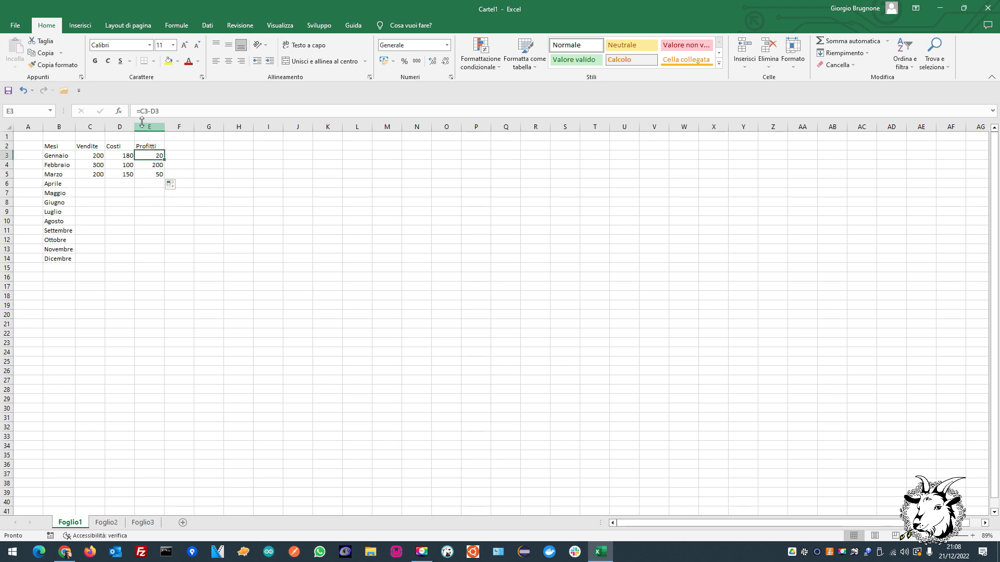
{"action": "left_click", "coordinate": [152, 164]}
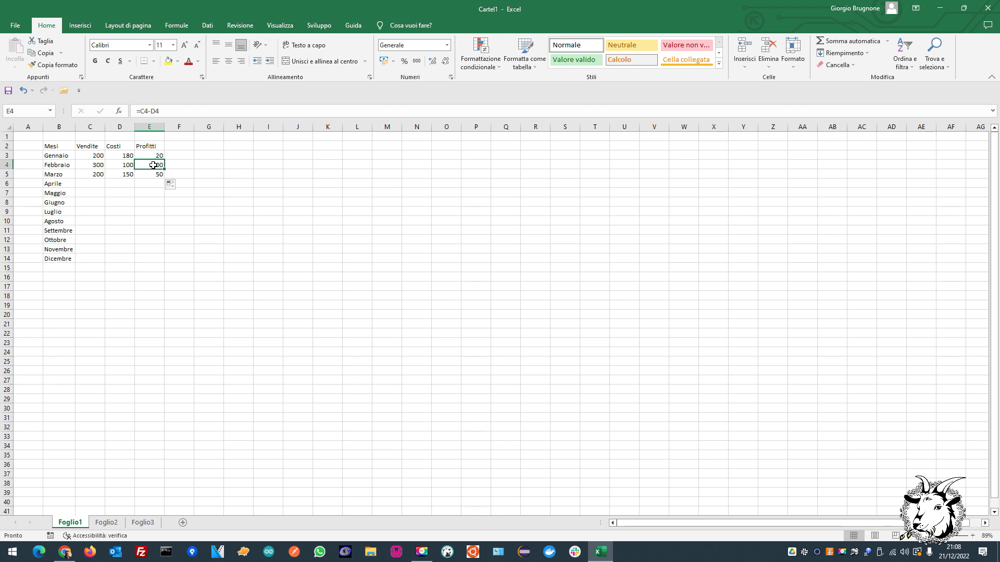
{"action": "left_click", "coordinate": [148, 173]}
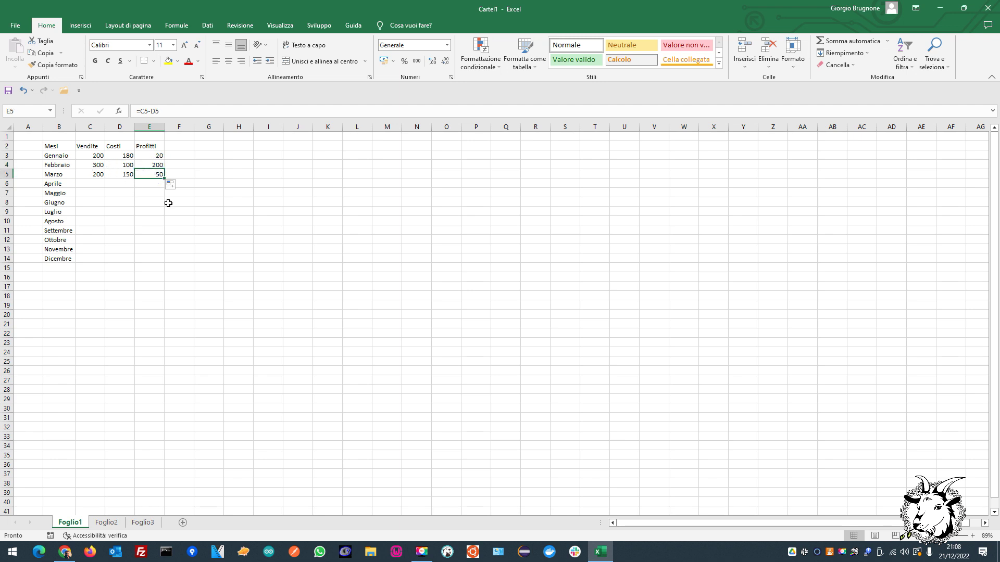
{"action": "left_click", "coordinate": [205, 203]}
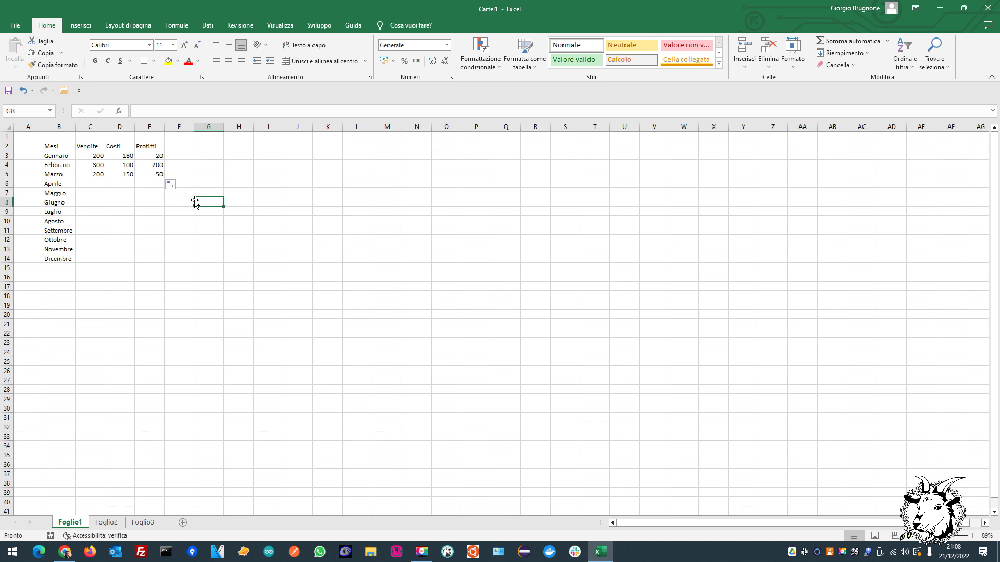
Enter 123, 234, 453, 56, 7, 67, 789, 345 and 23 as Vendite for Aprile through Dicembre.
{"action": "left_click", "coordinate": [94, 183]}
{"action": "type", "text": "123"}
{"action": "key", "text": "Return"}
{"action": "type", "text": "234"}
{"action": "key", "text": "Return"}
{"action": "type", "text": "453"}
{"action": "key", "text": "Return"}
{"action": "type", "text": "56"}
{"action": "key", "text": "Return"}
{"action": "type", "text": "7"}
{"action": "key", "text": "Return"}
{"action": "type", "text": "67"}
{"action": "key", "text": "Return"}
{"action": "type", "text": "789"}
{"action": "key", "text": "Return"}
{"action": "type", "text": "345"}
{"action": "key", "text": "Return"}
{"action": "type", "text": "23"}
{"action": "key", "text": "Return"}
Enter 345, 45, 67, 23, 5645, 56, 34, 56 and 344 as Costi for Aprile through Dicembre.
{"action": "key", "text": "Up"}
{"action": "key", "text": "Up"}
{"action": "key", "text": "Up"}
{"action": "key", "text": "Up"}
{"action": "key", "text": "Up"}
{"action": "key", "text": "Up"}
{"action": "key", "text": "Up"}
{"action": "key", "text": "Up"}
{"action": "key", "text": "Up"}
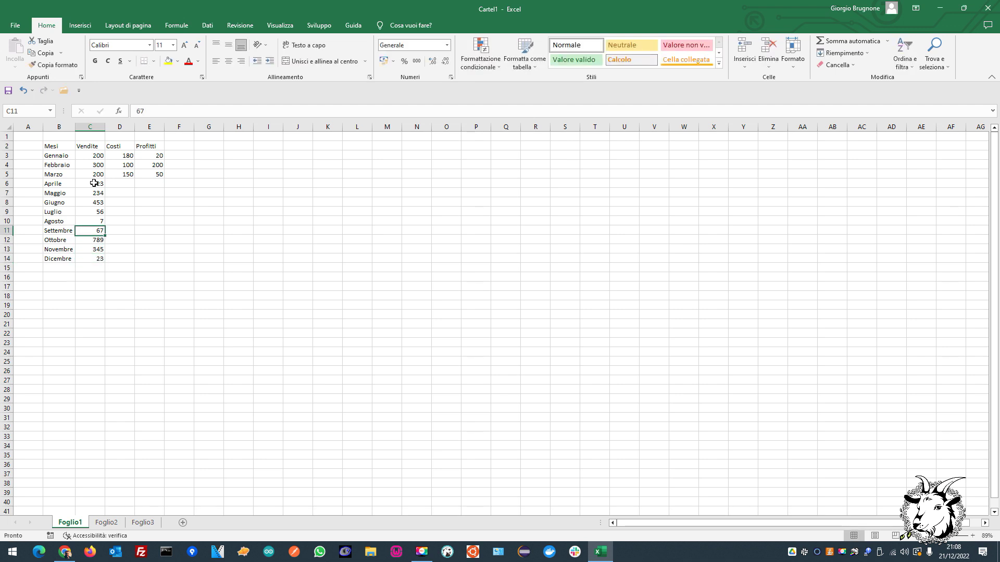
{"action": "key", "text": "Right"}
{"action": "type", "text": "345"}
{"action": "key", "text": "Return"}
{"action": "type", "text": "45"}
{"action": "key", "text": "Return"}
{"action": "type", "text": "67"}
{"action": "key", "text": "Return"}
{"action": "type", "text": "23"}
{"action": "key", "text": "Return"}
{"action": "type", "text": "5645"}
{"action": "key", "text": "Return"}
{"action": "type", "text": "56"}
{"action": "key", "text": "ctrl+Return"}
{"action": "key", "text": "Return"}
{"action": "type", "text": "34"}
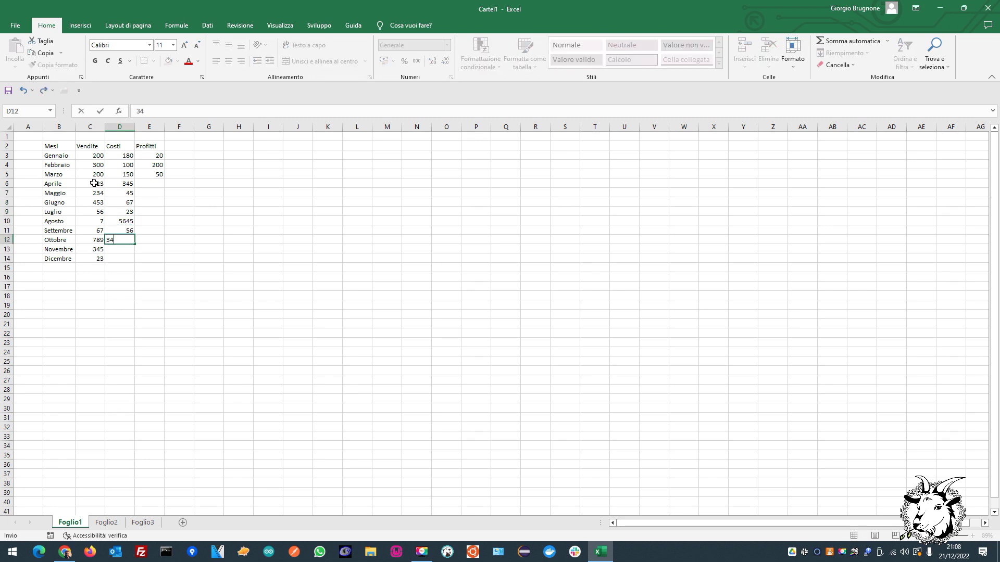
{"action": "key", "text": "Return"}
{"action": "type", "text": "56"}
{"action": "key", "text": "Return"}
{"action": "key", "text": "Return"}
{"action": "key", "text": "Return"}
{"action": "key", "text": "Up"}
{"action": "key", "text": "Up"}
{"action": "type", "text": "344"}
{"action": "key", "text": "Return"}
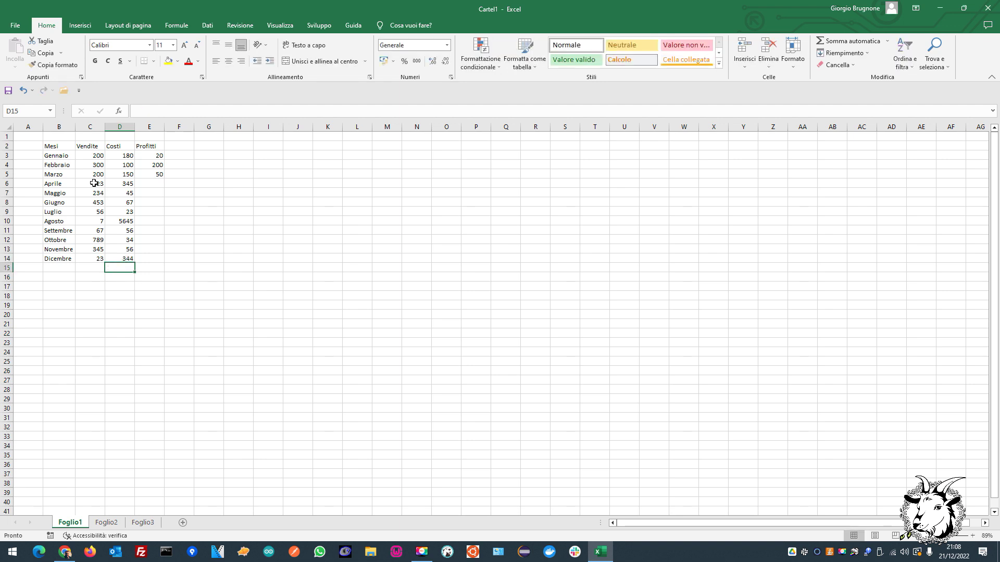
Autofill the profit formula from E5 down to E14 for the months through Dicembre.
{"action": "left_click", "coordinate": [150, 175]}
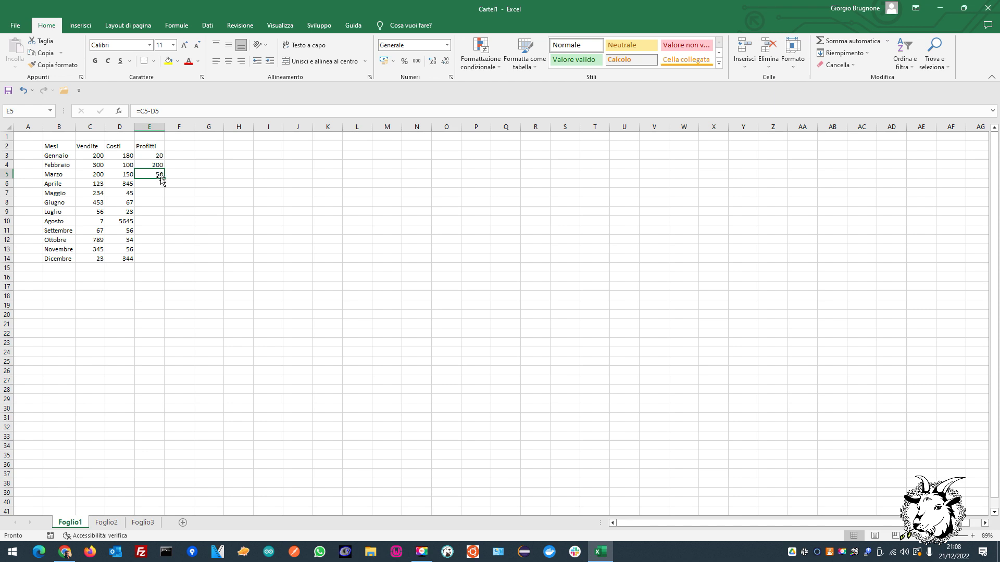
{"action": "left_click_drag", "start_coordinate": [165, 180], "coordinate": [166, 265]}
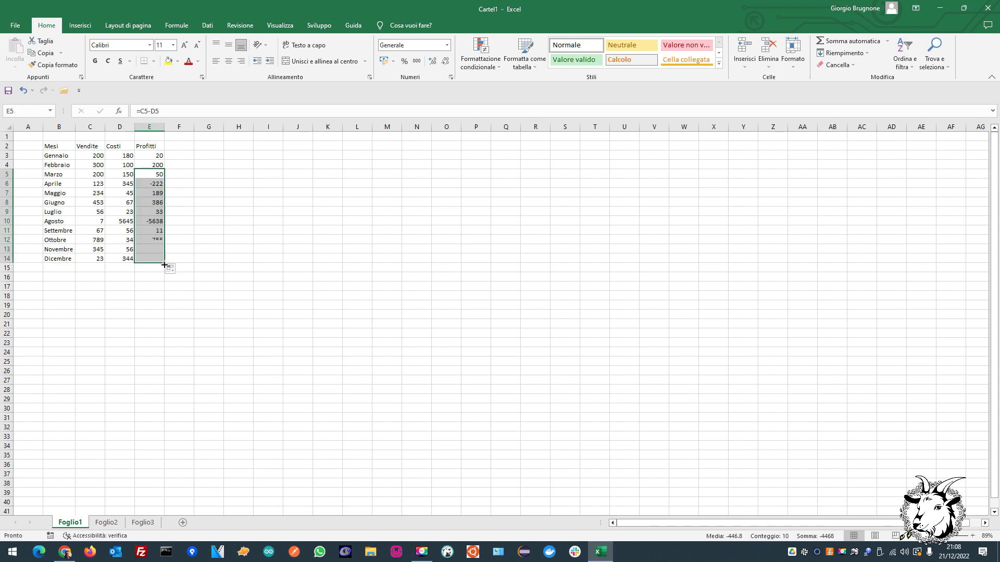
{"action": "left_click", "coordinate": [231, 237]}
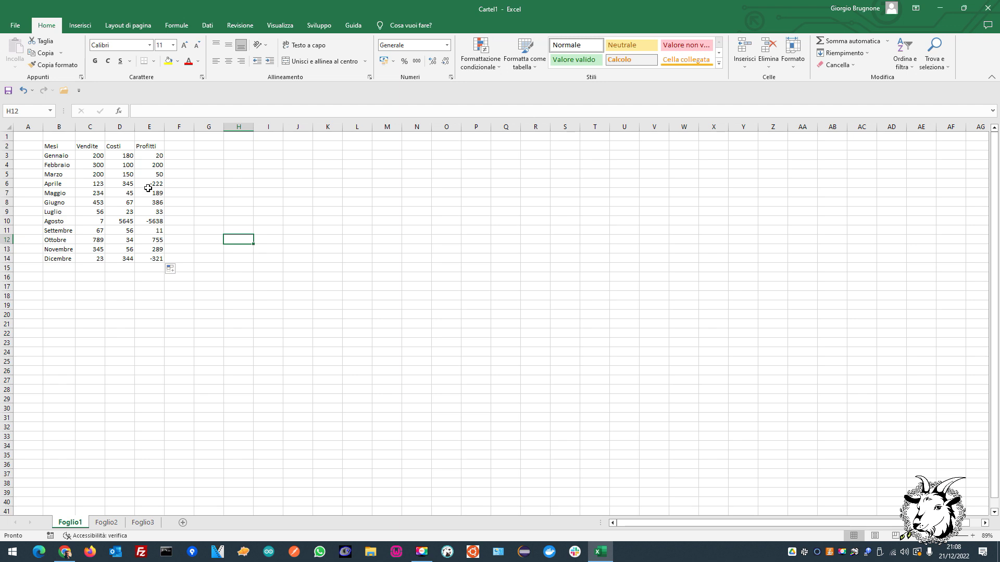
Check the formulas of several monthly profits and the Agosto Vendite and Costi values they use.
{"action": "left_click", "coordinate": [155, 156]}
{"action": "left_click", "coordinate": [155, 165]}
{"action": "left_click", "coordinate": [151, 185]}
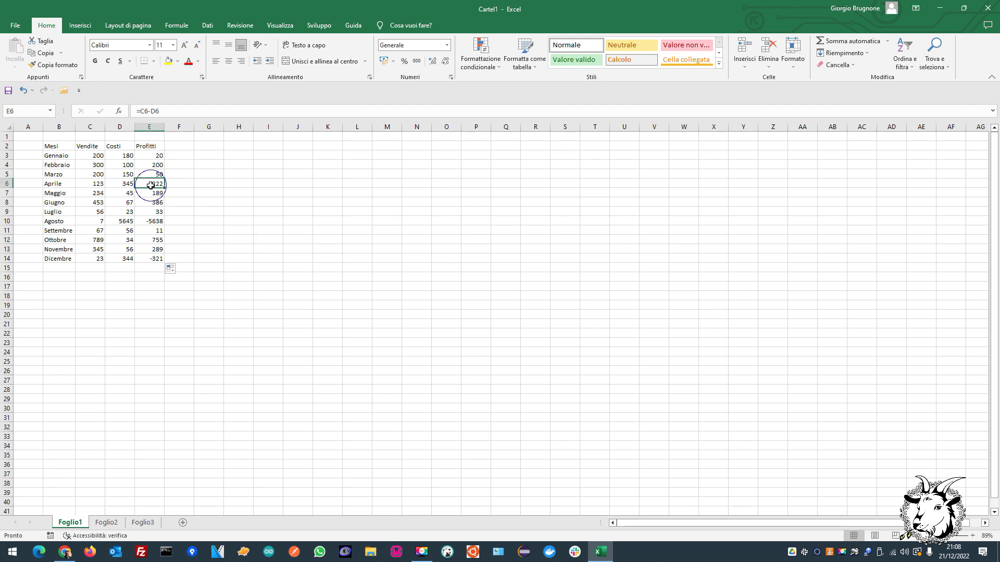
{"action": "left_click", "coordinate": [143, 221]}
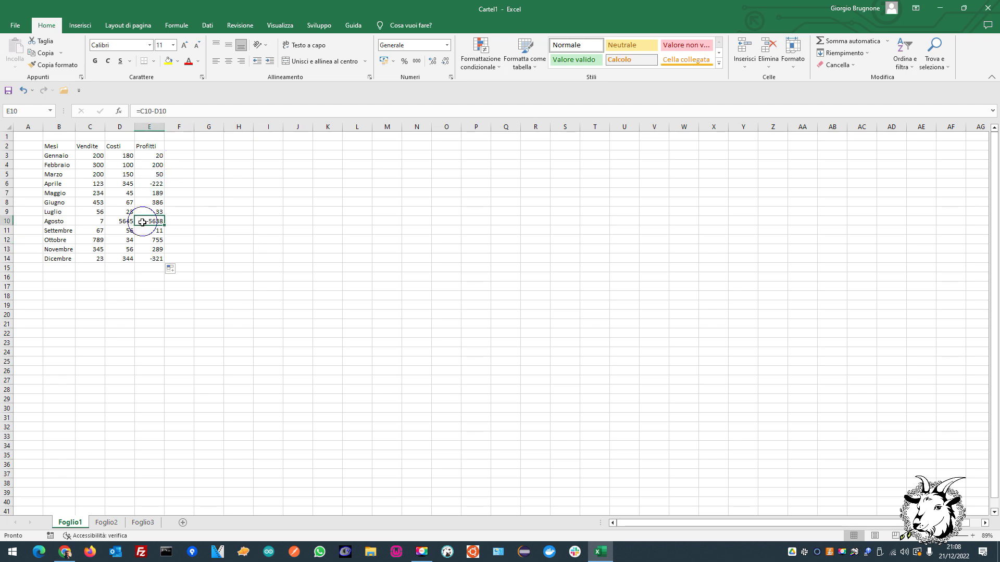
{"action": "left_click", "coordinate": [94, 221]}
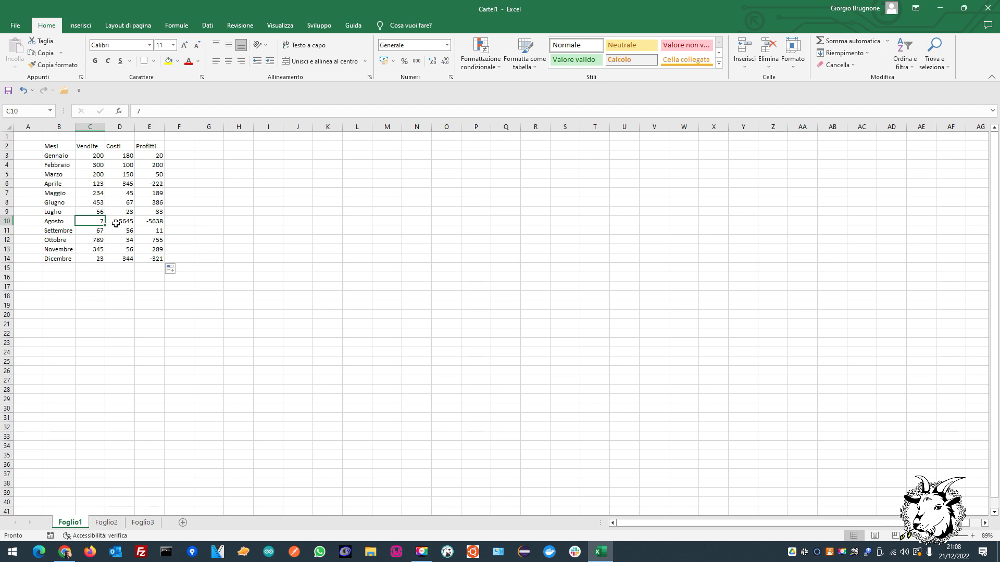
{"action": "left_click", "coordinate": [118, 221]}
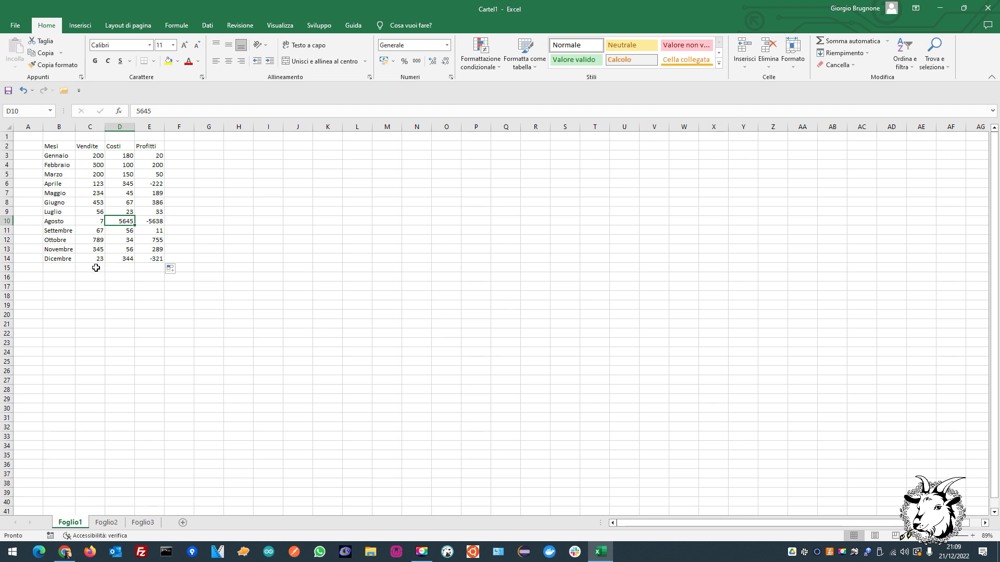
Enter the label Totali in cell B16, one empty row below Dicembre.
{"action": "left_click", "coordinate": [54, 276]}
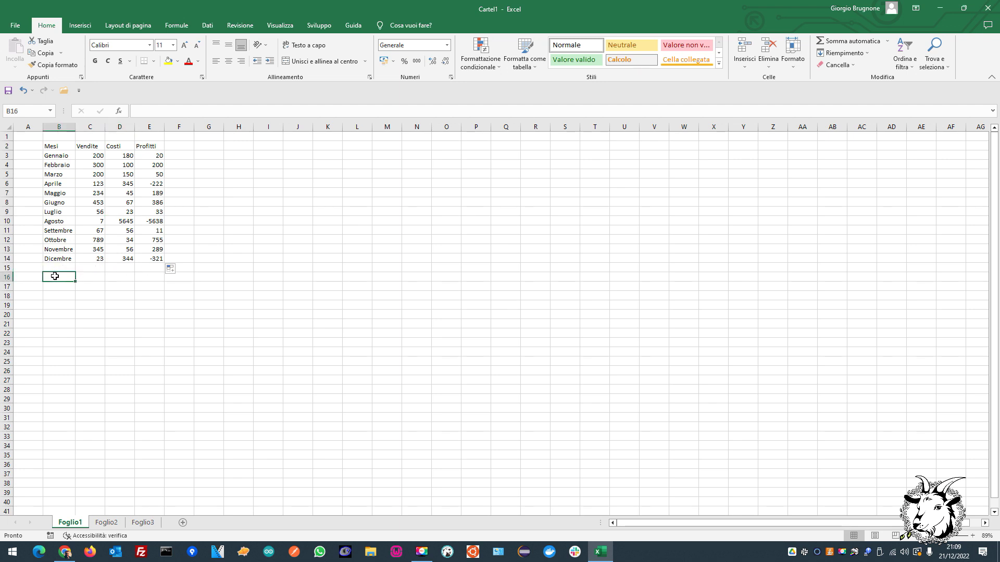
{"action": "type", "text": "Totali"}
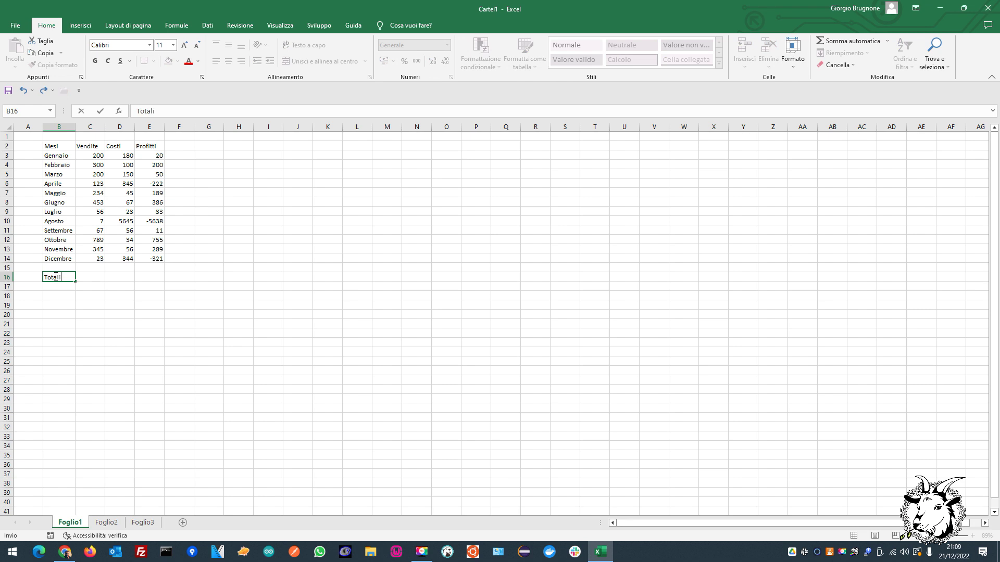
{"action": "key", "text": "Return"}
{"action": "key", "text": "Up"}
{"action": "key", "text": "Up"}
{"action": "key", "text": "Down"}
{"action": "key", "text": "Down"}
{"action": "key", "text": "Down"}
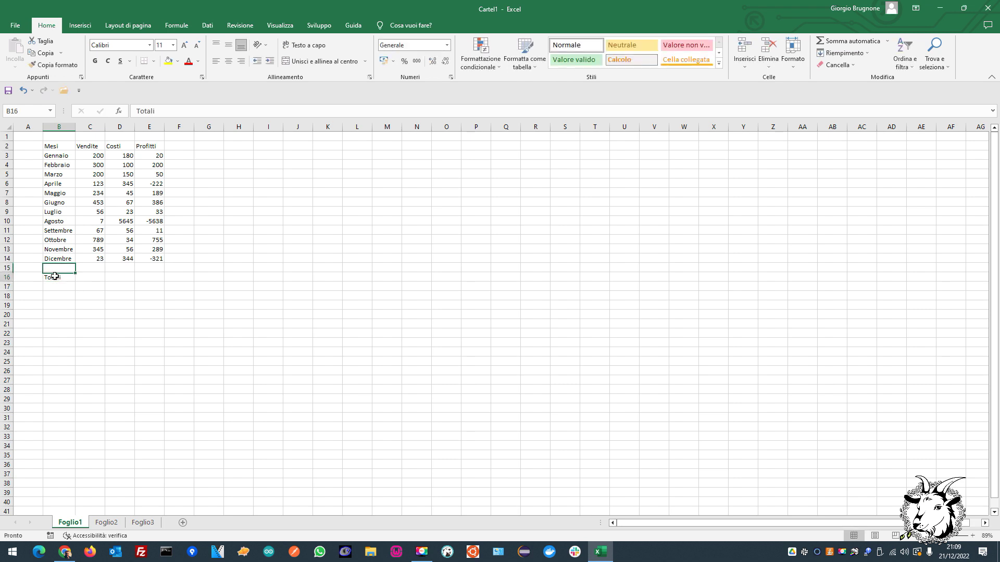
{"action": "key", "text": "Down"}
{"action": "key", "text": "Down"}
{"action": "key", "text": "Down"}
{"action": "key", "text": "Down"}
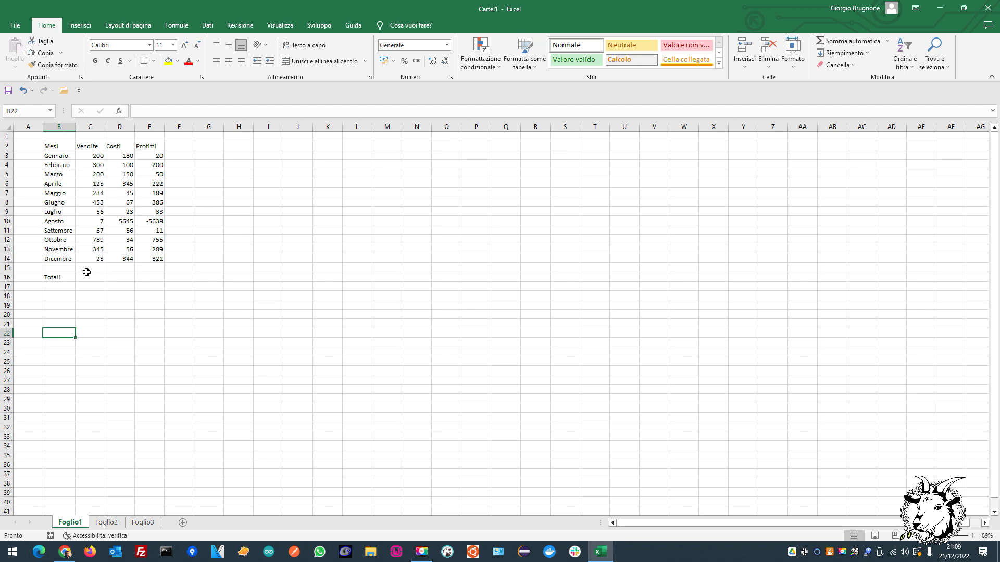
{"action": "left_click", "coordinate": [84, 276]}
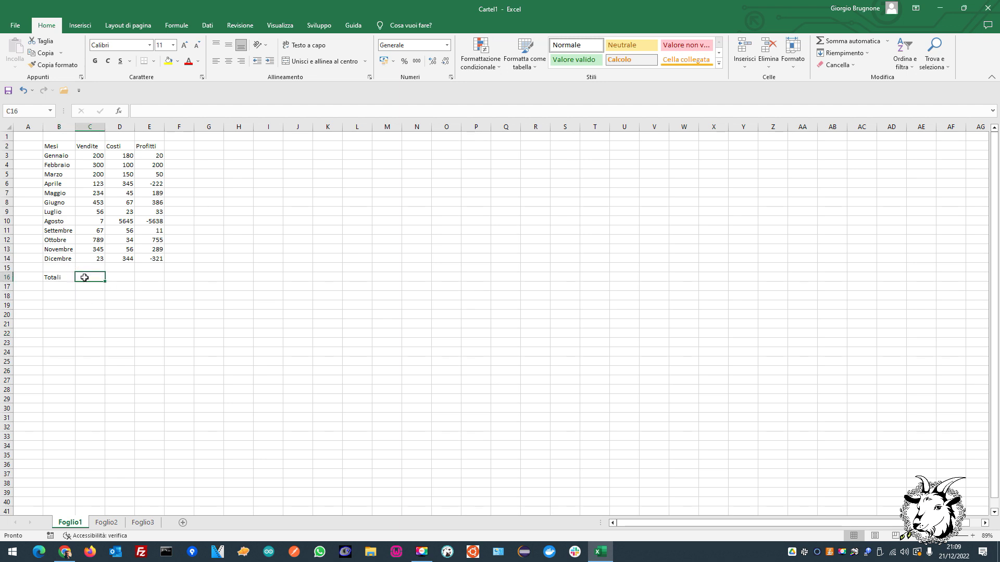
{"action": "type", "text": "="}
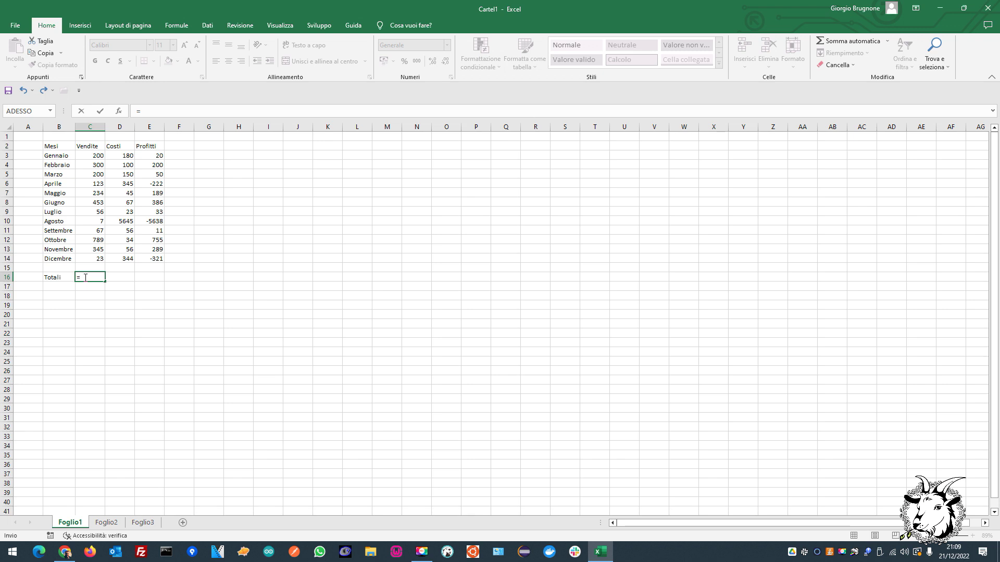
{"action": "left_click", "coordinate": [91, 155]}
{"action": "type", "text": "+"}
{"action": "left_click", "coordinate": [91, 164]}
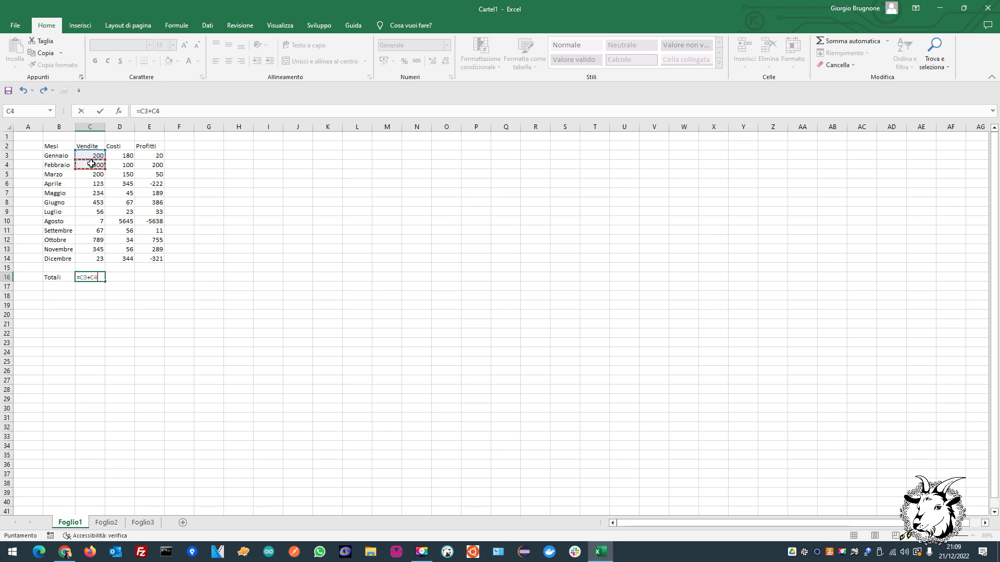
{"action": "type", "text": "+"}
{"action": "left_click", "coordinate": [89, 175]}
{"action": "type", "text": "+"}
{"action": "left_click", "coordinate": [90, 184]}
{"action": "type", "text": "+"}
{"action": "left_click", "coordinate": [85, 194]}
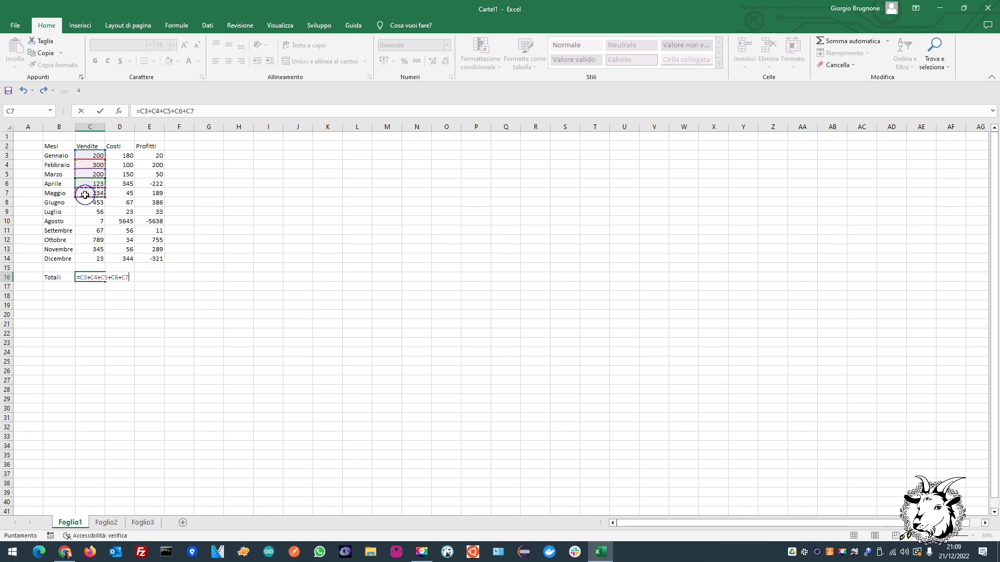
{"action": "type", "text": "+"}
{"action": "key", "text": "BackSpace"}
{"action": "key", "text": "BackSpace"}
{"action": "key", "text": "BackSpace"}
{"action": "key", "text": "BackSpace"}
{"action": "key", "text": "BackSpace"}
{"action": "key", "text": "BackSpace"}
{"action": "key", "text": "BackSpace"}
{"action": "key", "text": "BackSpace"}
{"action": "key", "text": "BackSpace"}
{"action": "key", "text": "BackSpace"}
{"action": "key", "text": "BackSpace"}
{"action": "key", "text": "BackSpace"}
{"action": "key", "text": "BackSpace"}
{"action": "key", "text": "BackSpace"}
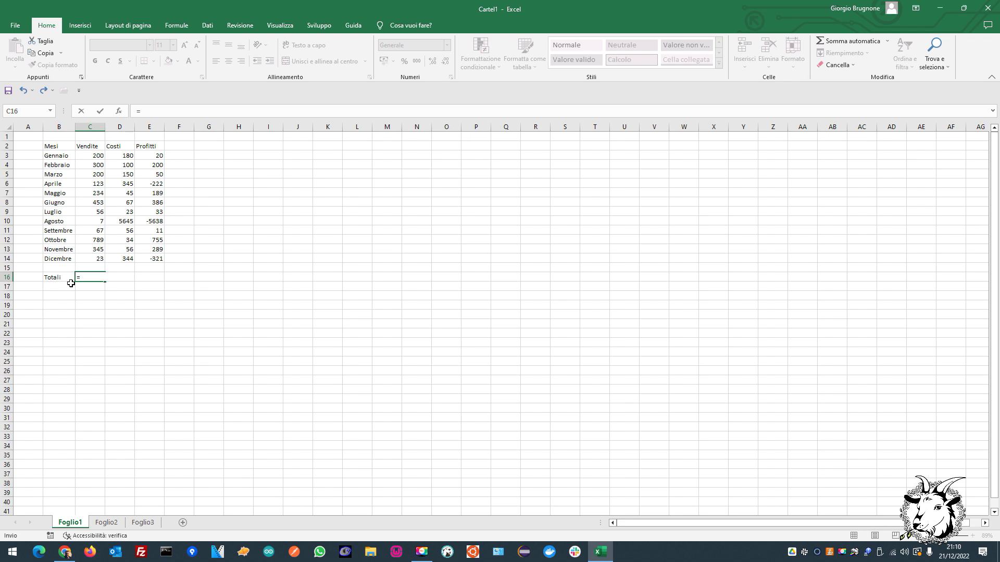
Complete the formula in C16 as =SOMMA(10;20;10) to demonstrate the sum function with constant numbers.
{"action": "type", "text": "somma"}
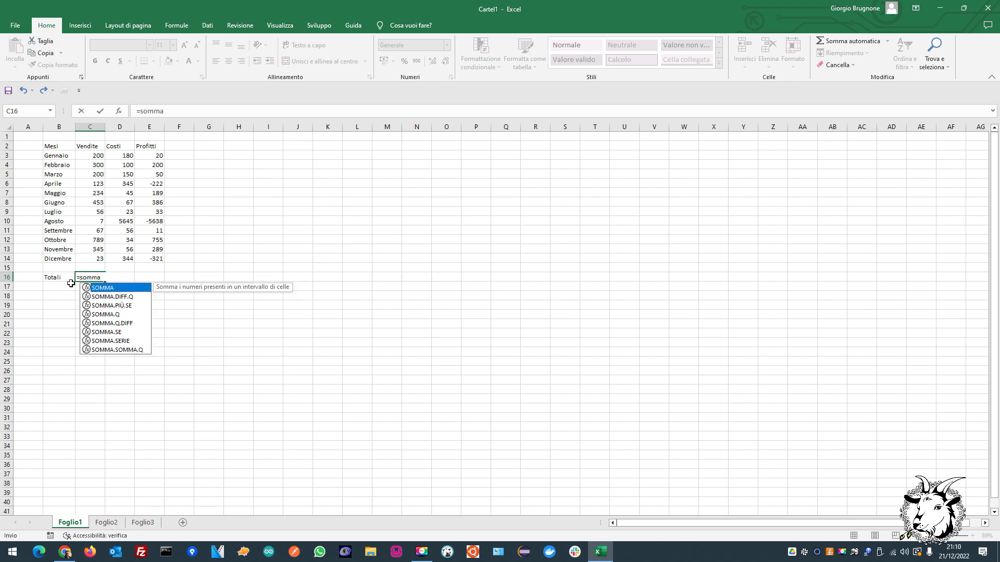
{"action": "type", "text": "("}
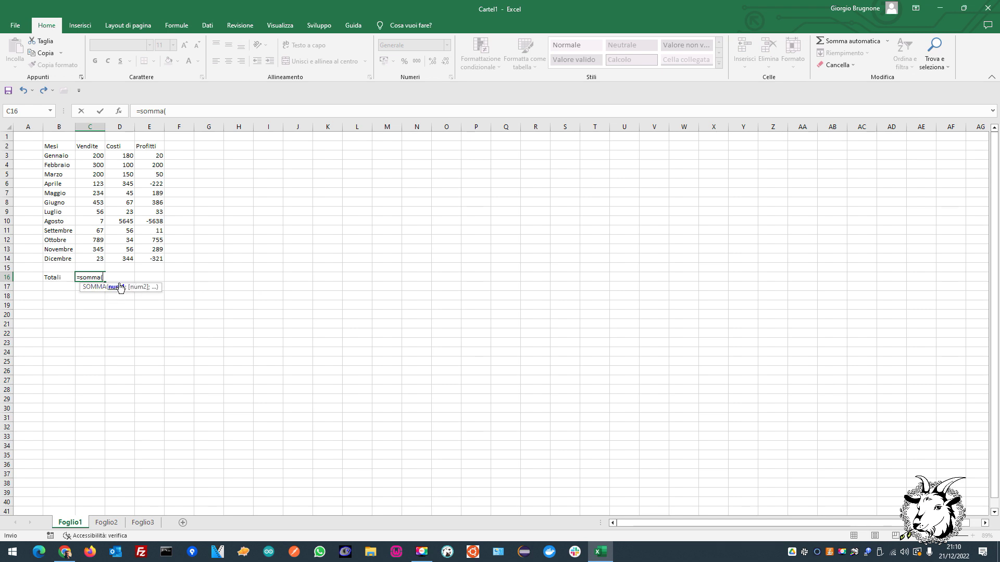
{"action": "type", "text": "10;20;10"}
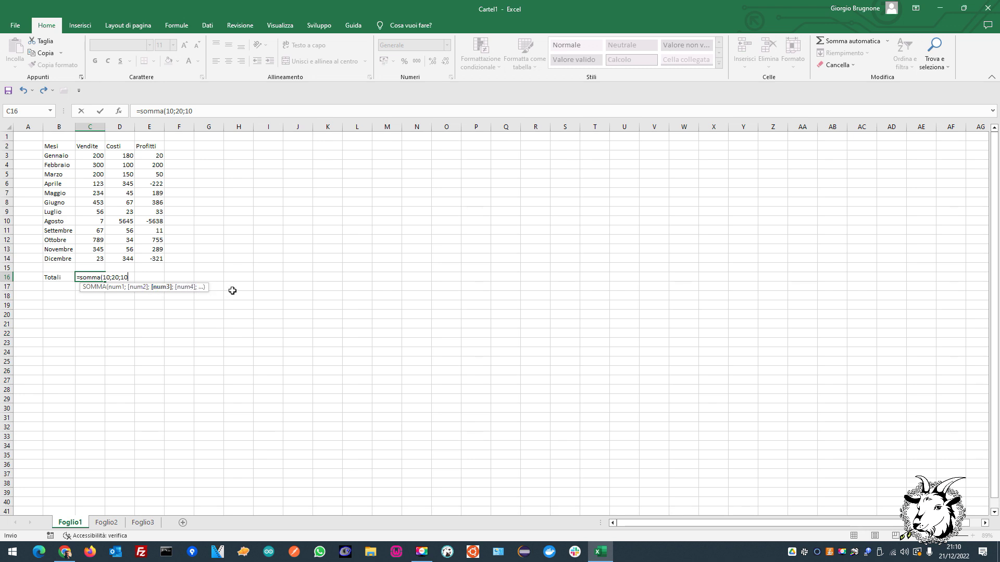
{"action": "type", "text": ")"}
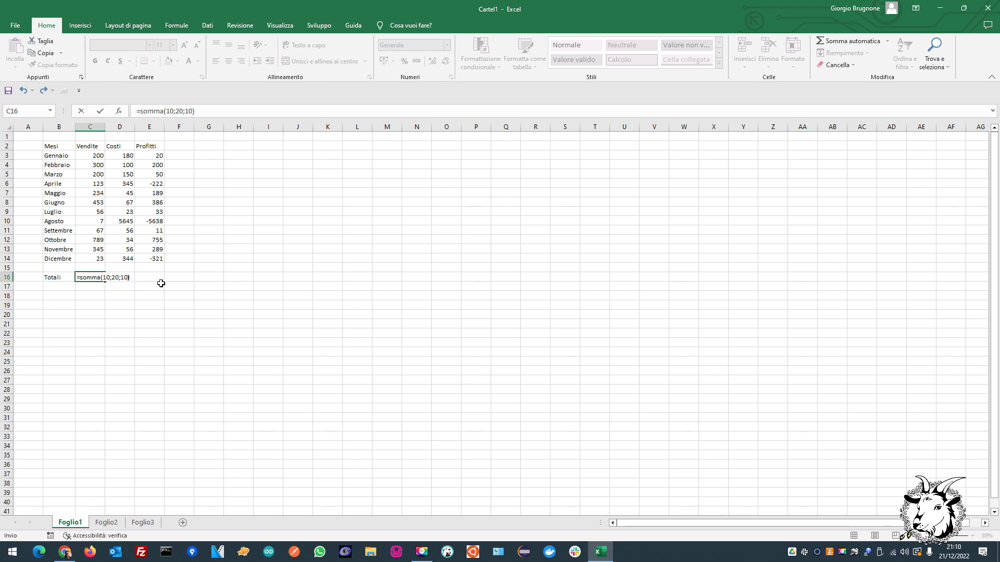
{"action": "key", "text": "Return"}
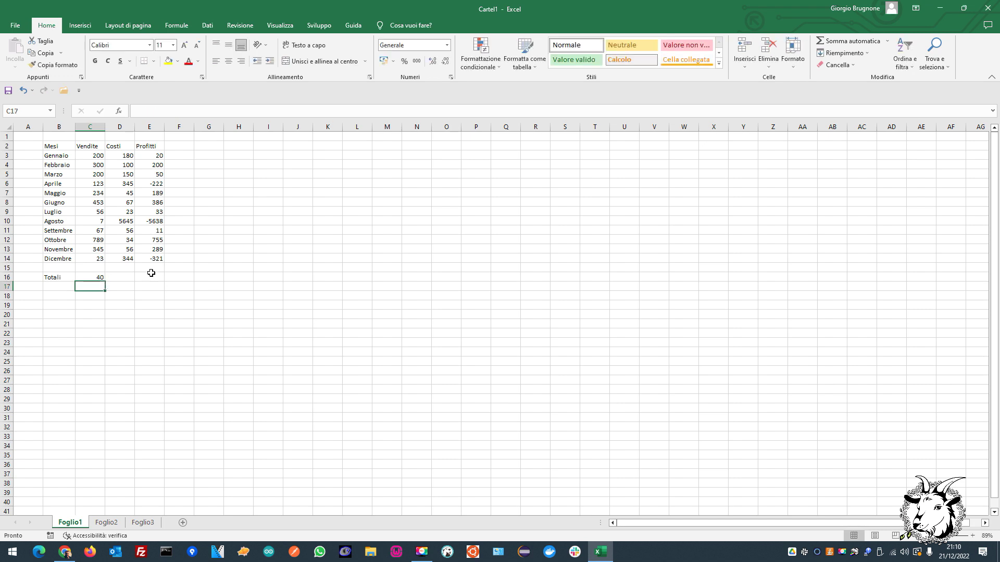
Replace the formula in C16 with a SOMMA of the Vendite range C3:C14.
{"action": "left_click", "coordinate": [99, 276]}
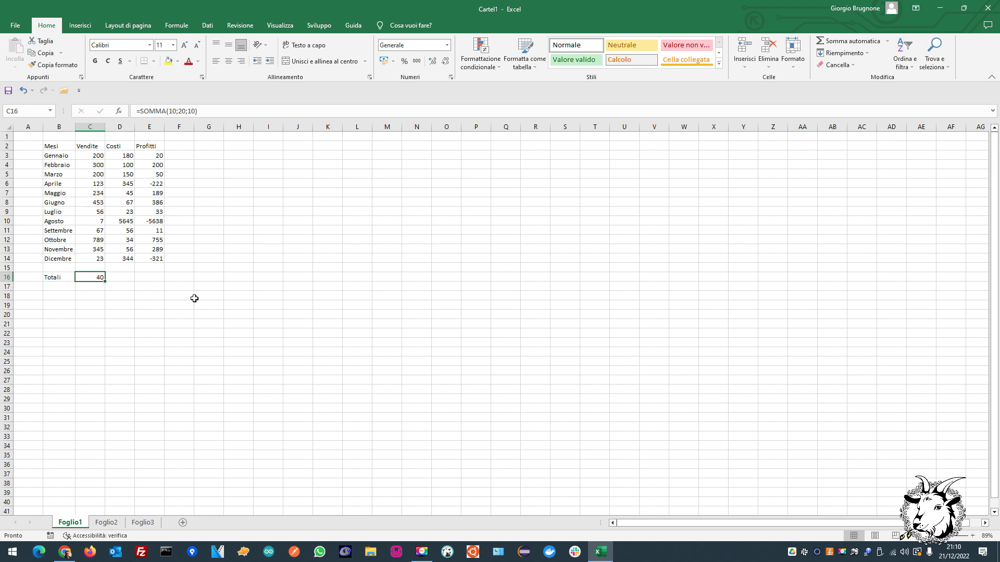
{"action": "type", "text": "=s"}
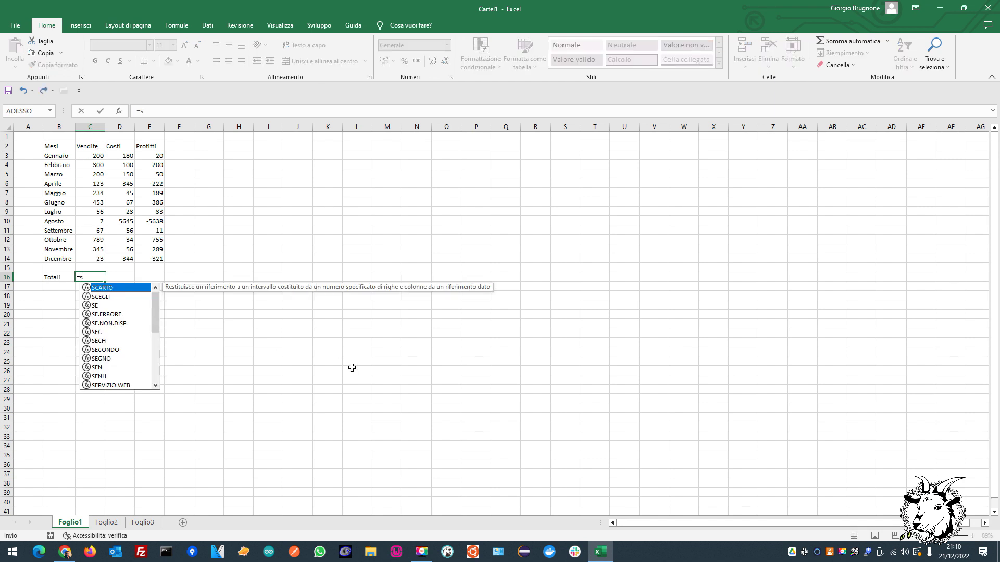
{"action": "type", "text": "omma("}
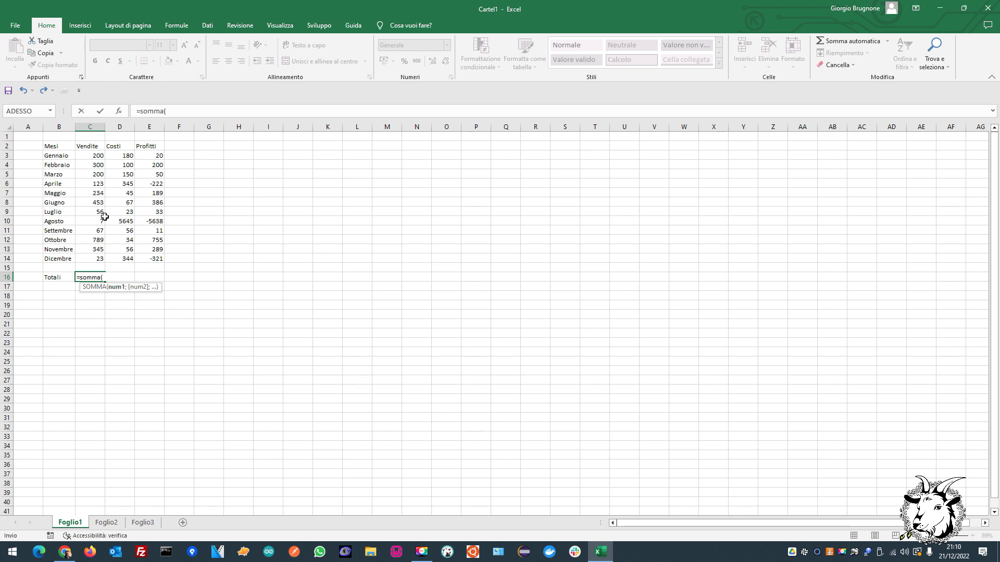
{"action": "left_click_drag", "start_coordinate": [94, 156], "coordinate": [96, 259]}
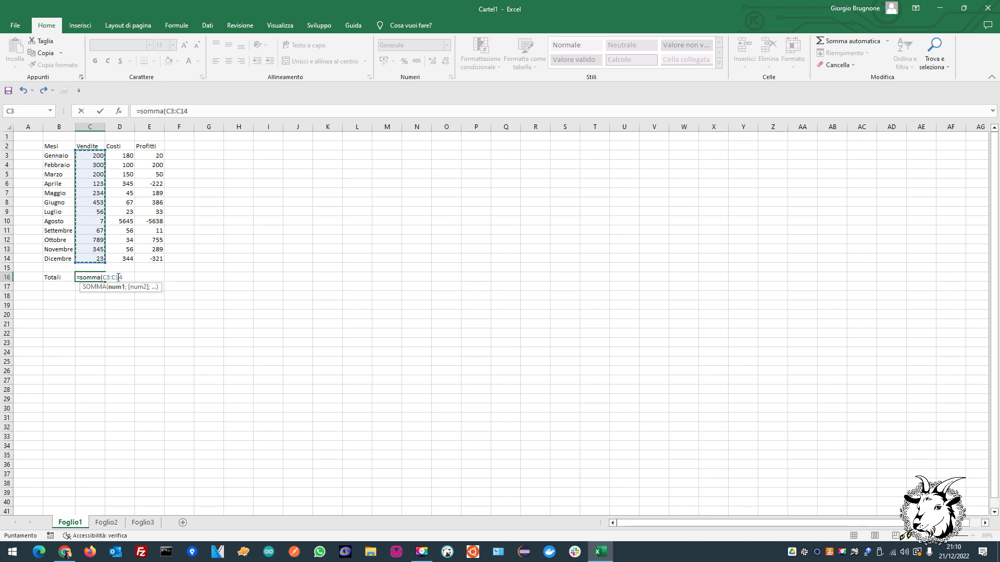
{"action": "key", "text": "Return"}
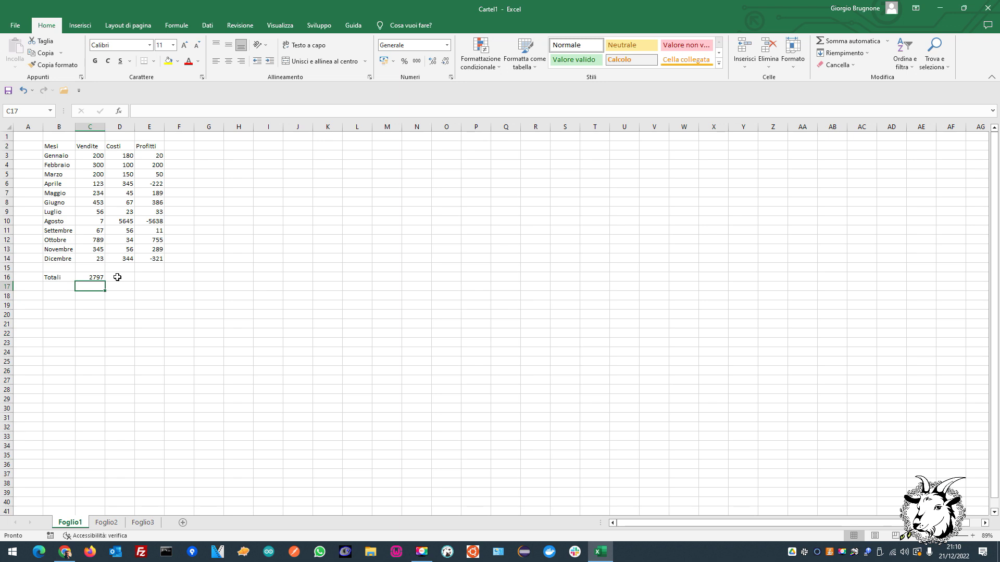
{"action": "left_click", "coordinate": [99, 278]}
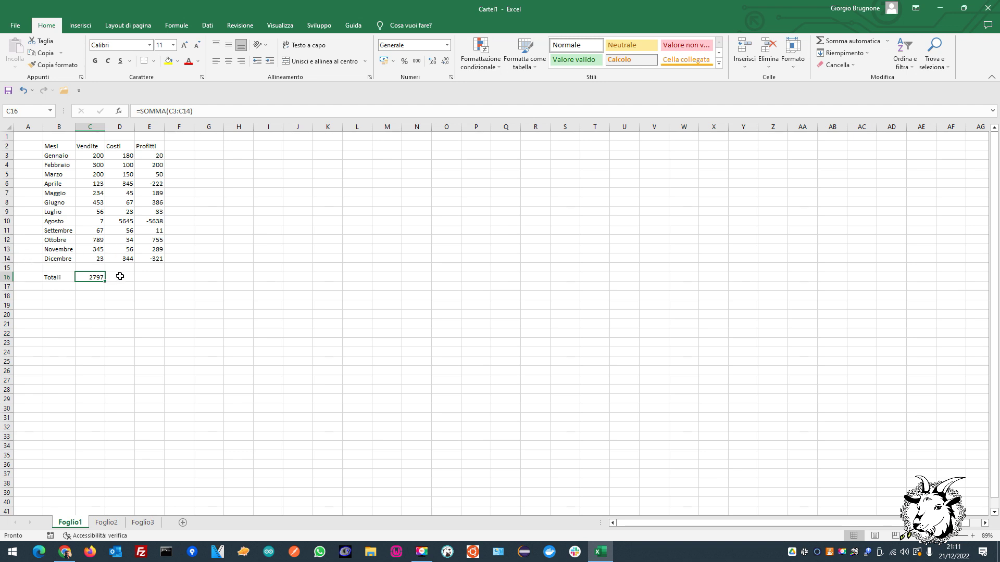
Autofill the Vendite total's formula from C16 across to E16 and check the Profitti total's formula.
{"action": "left_click", "coordinate": [120, 276]}
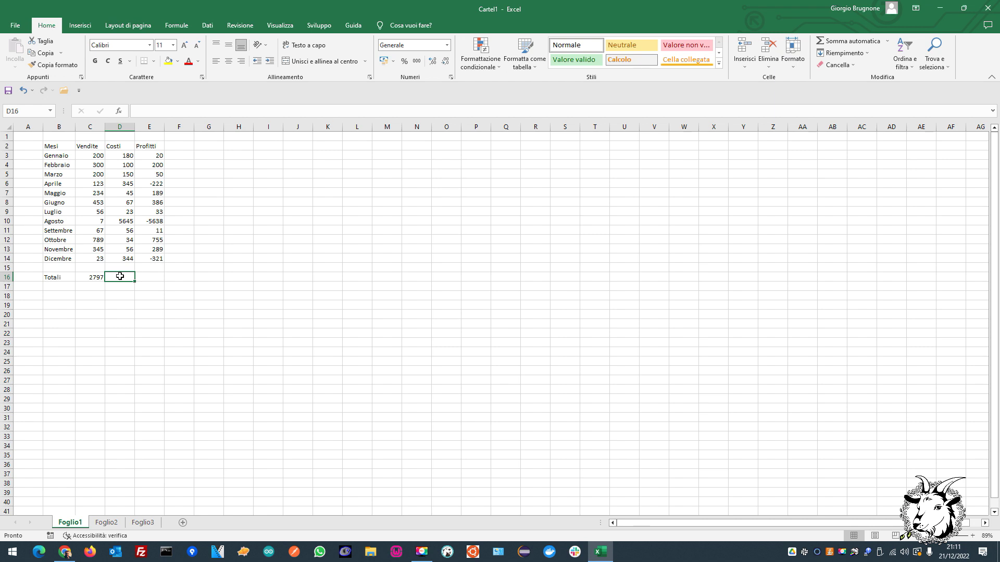
{"action": "left_click", "coordinate": [86, 279]}
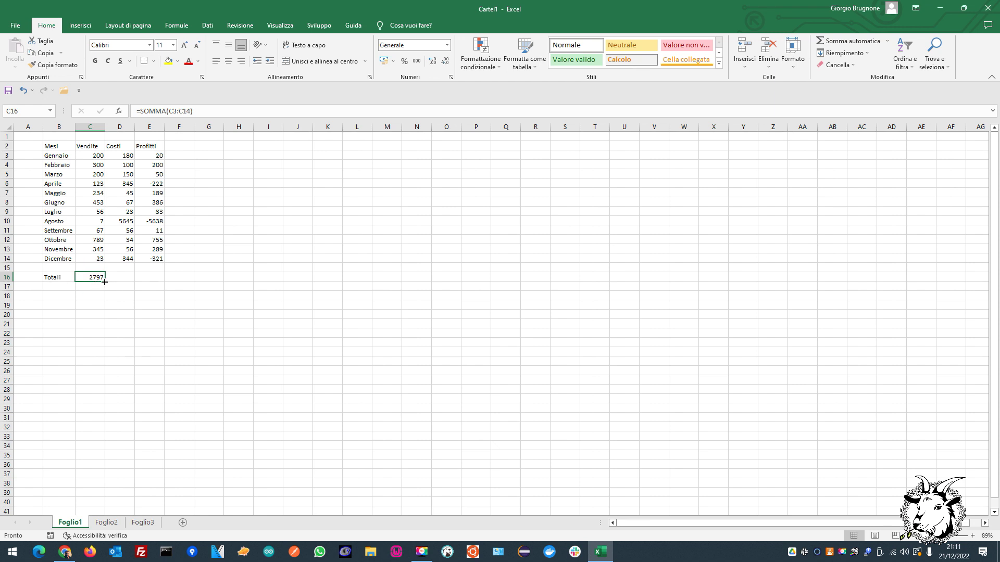
{"action": "left_click_drag", "start_coordinate": [87, 260], "coordinate": [89, 153]}
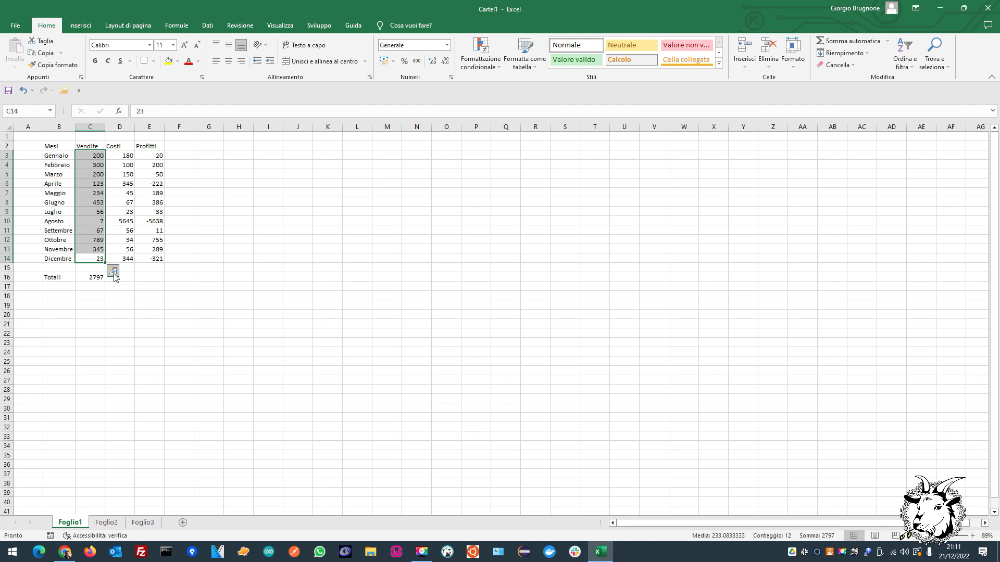
{"action": "left_click", "coordinate": [125, 277]}
{"action": "left_click_drag", "start_coordinate": [126, 258], "coordinate": [130, 155]}
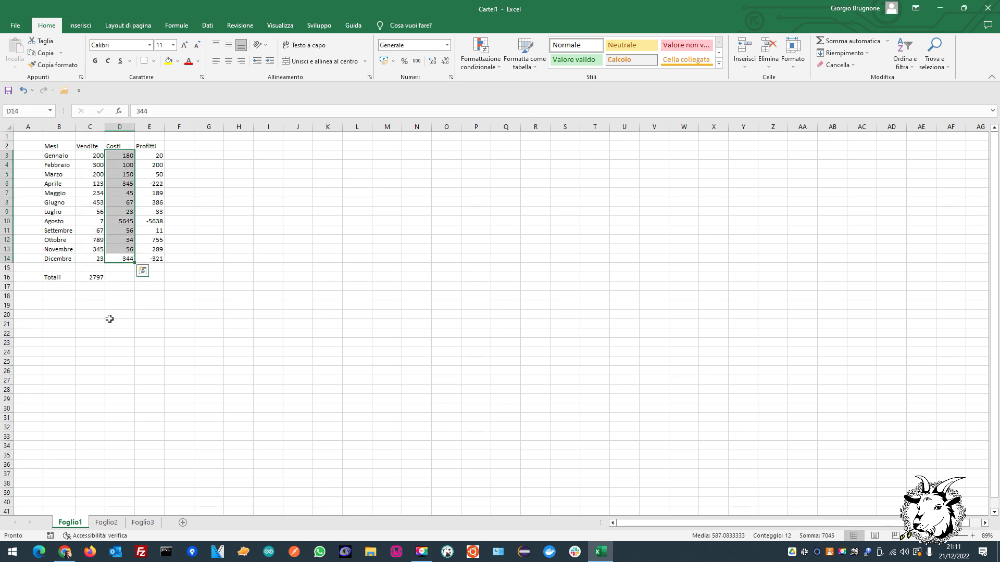
{"action": "left_click", "coordinate": [96, 278]}
{"action": "left_click_drag", "start_coordinate": [105, 281], "coordinate": [162, 279]}
{"action": "left_click", "coordinate": [146, 311]}
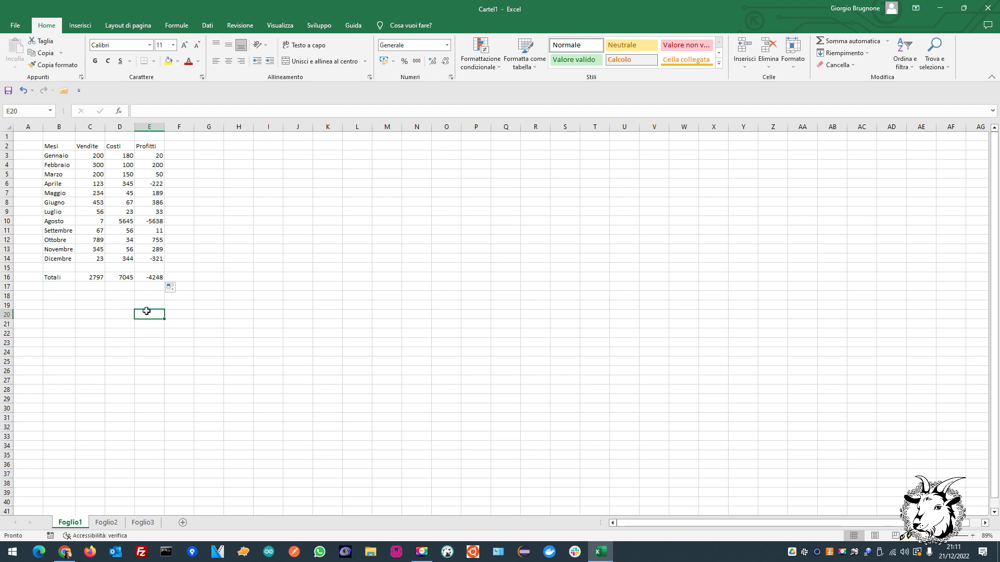
{"action": "left_click", "coordinate": [145, 278]}
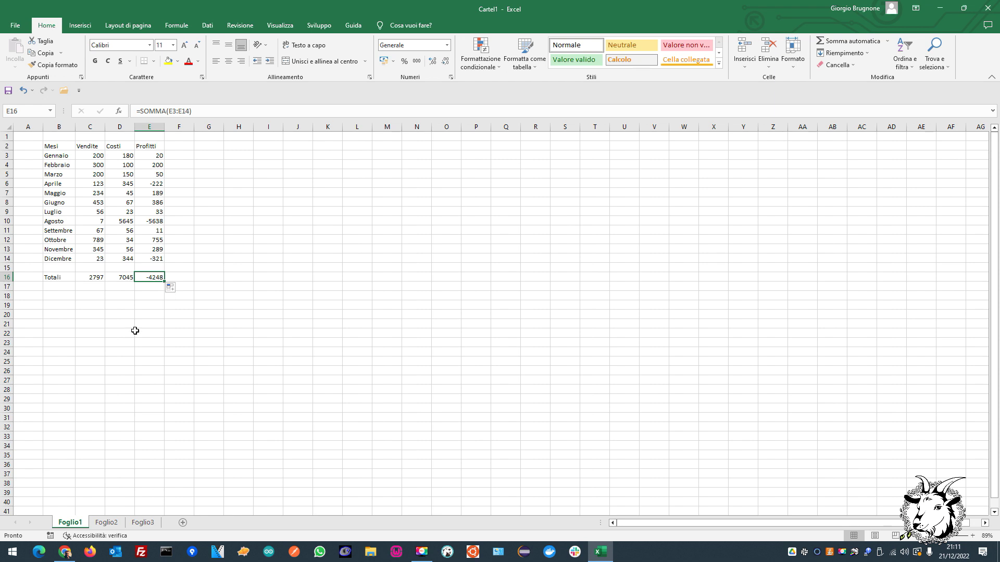
{"action": "left_click", "coordinate": [129, 302]}
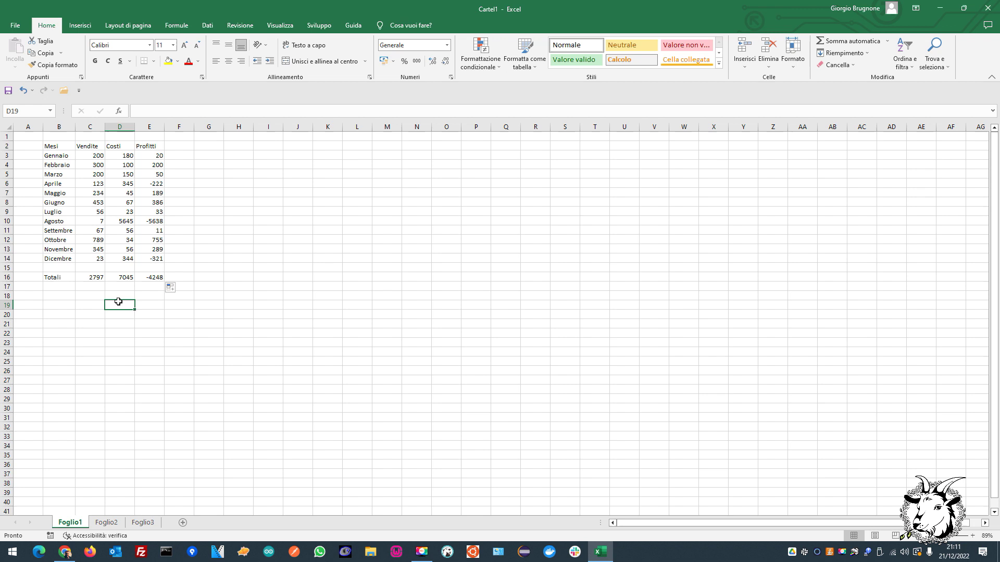
Delete the empty row 15 between Dicembre and Totali.
{"action": "left_click", "coordinate": [8, 267]}
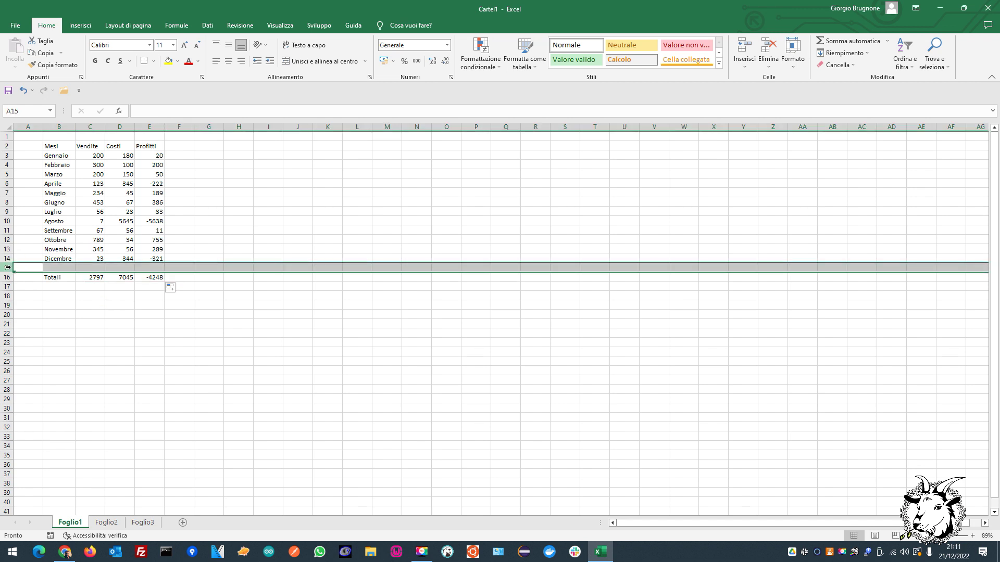
{"action": "right_click", "coordinate": [8, 267]}
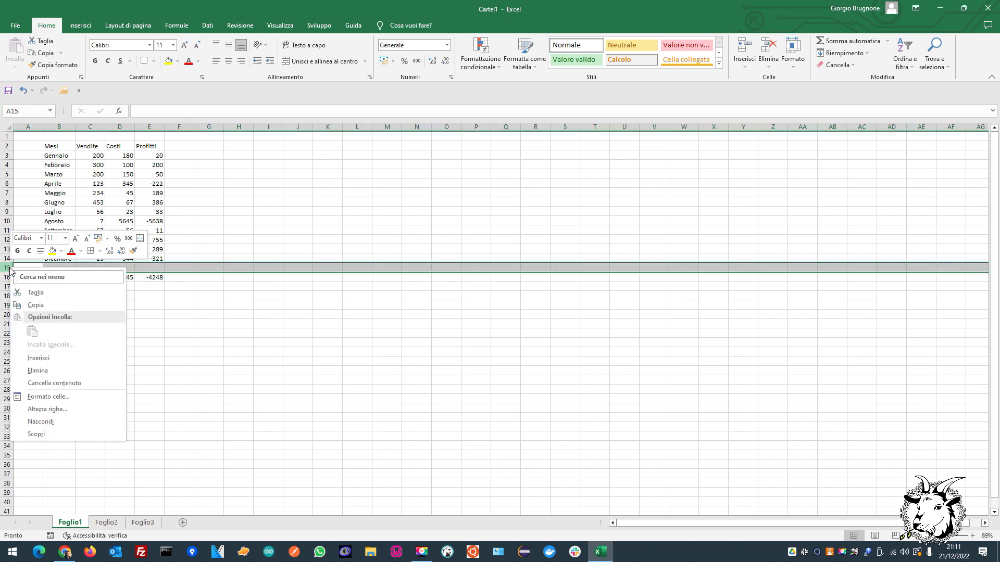
{"action": "left_click", "coordinate": [29, 371]}
{"action": "left_click", "coordinate": [86, 295]}
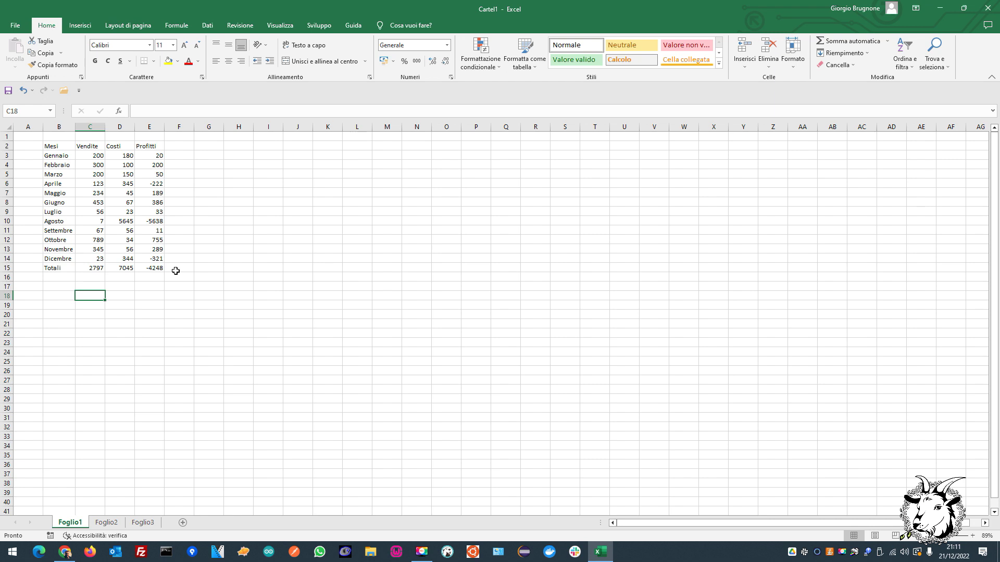
{"action": "right_click", "coordinate": [130, 196]}
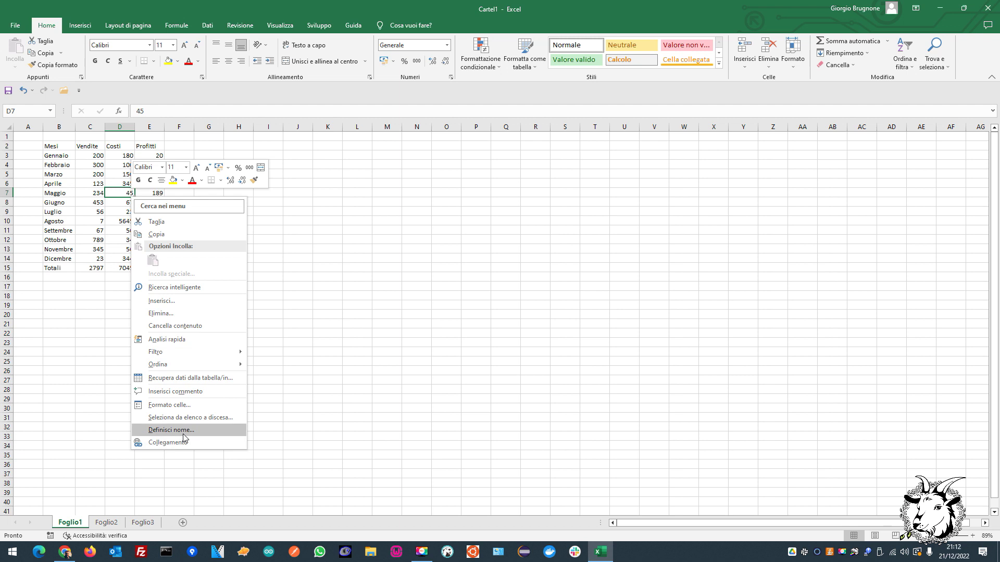
{"action": "left_click", "coordinate": [105, 295]}
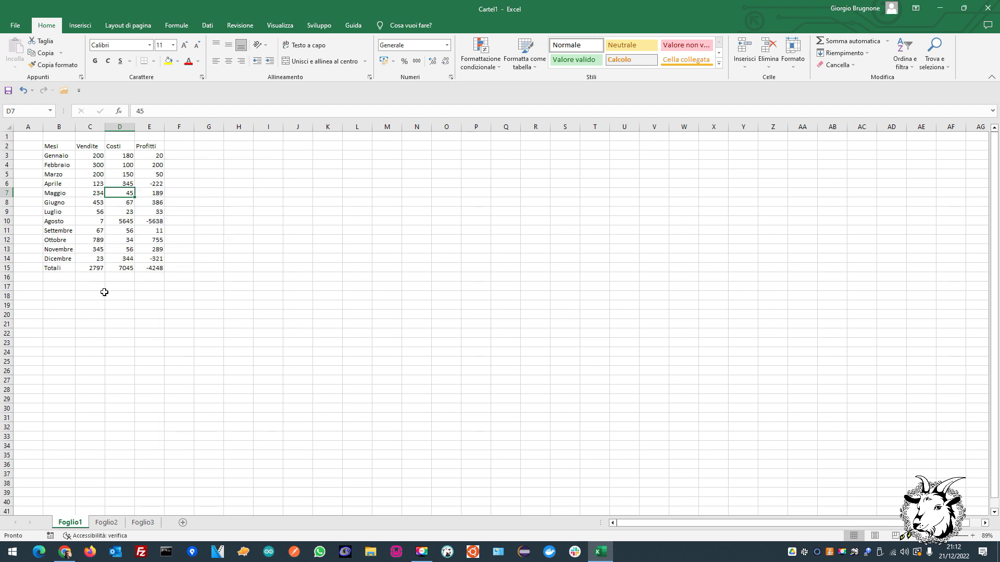
{"action": "left_click", "coordinate": [112, 278]}
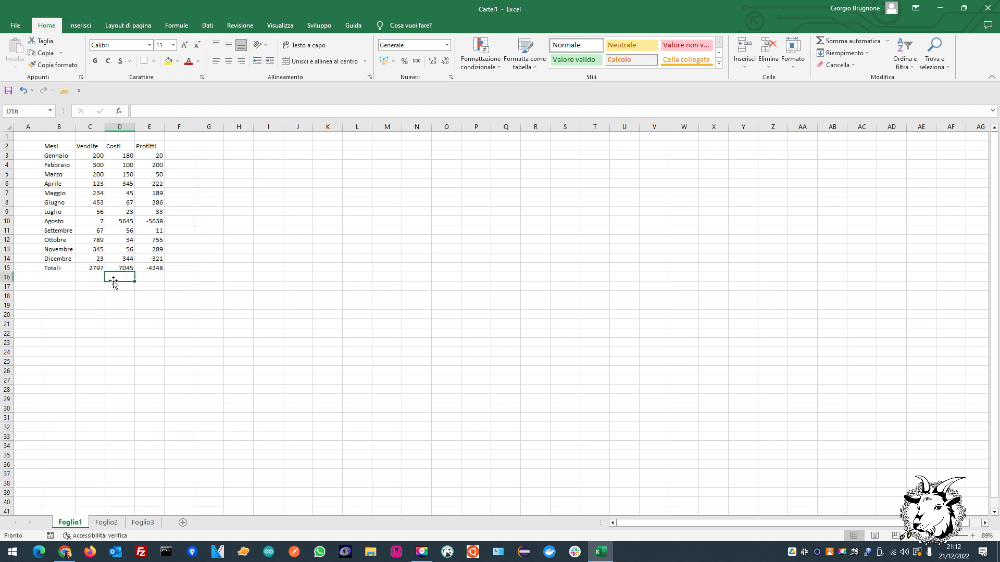
{"action": "right_click", "coordinate": [131, 246]}
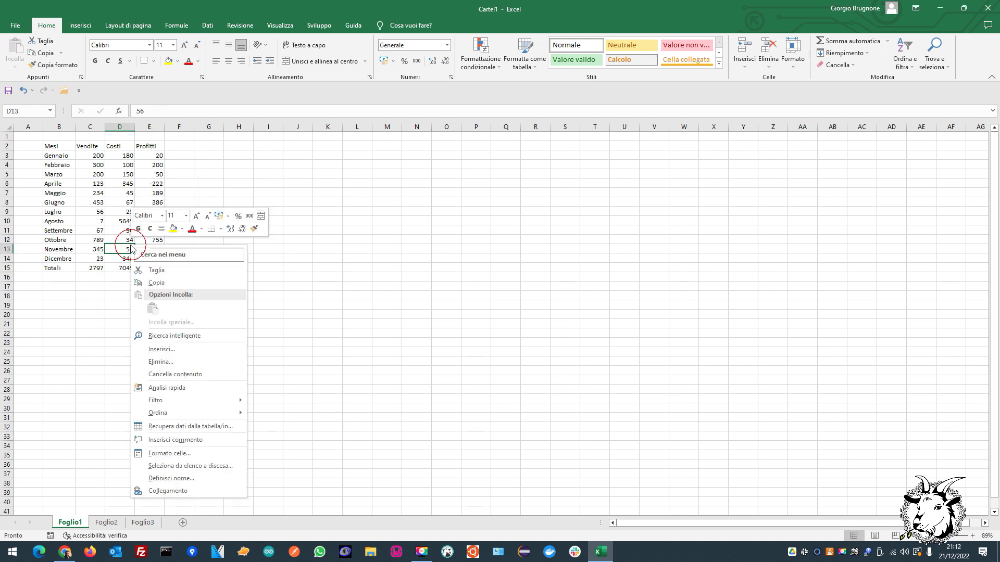
{"action": "right_click", "coordinate": [242, 46]}
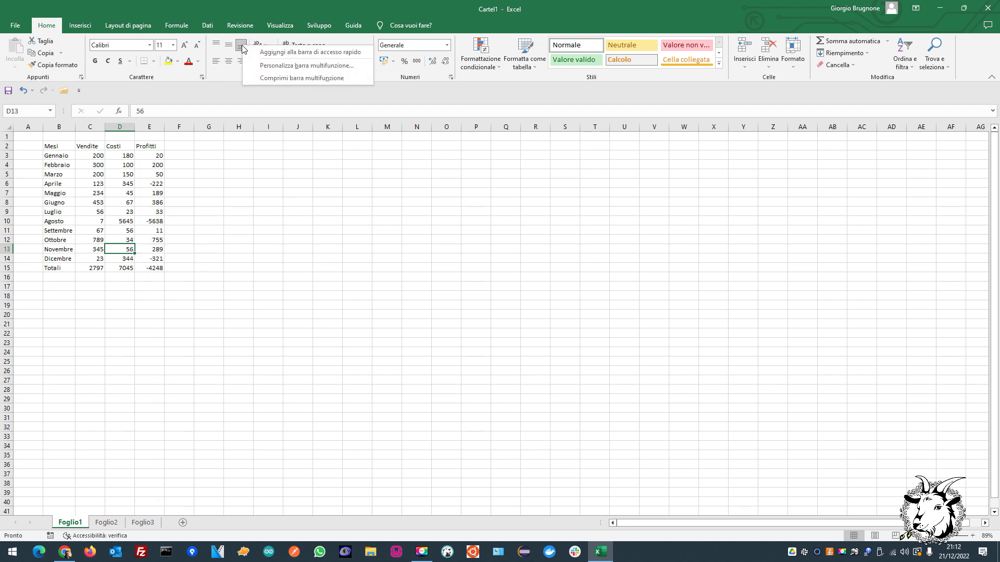
{"action": "right_click", "coordinate": [281, 27]}
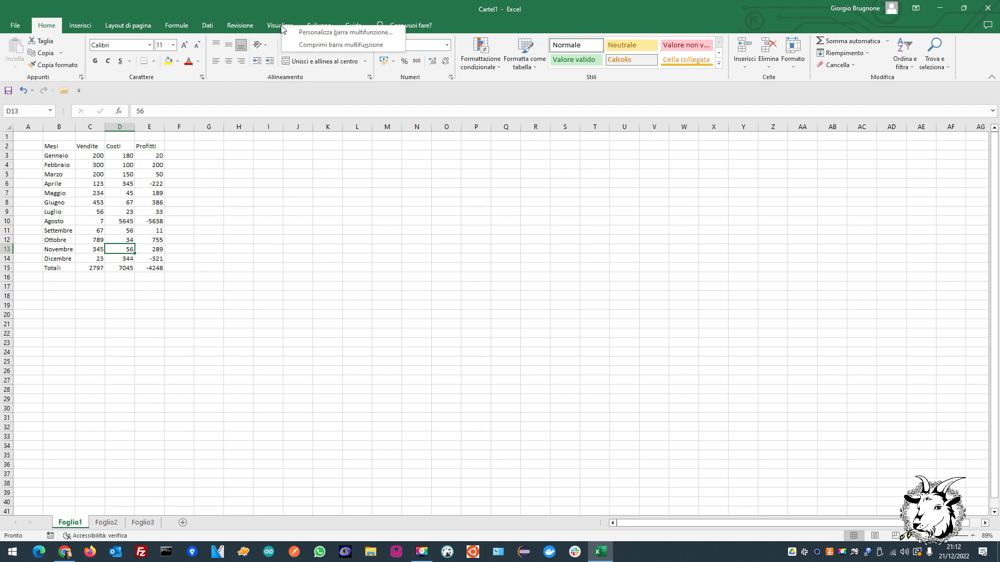
{"action": "left_click", "coordinate": [640, 60]}
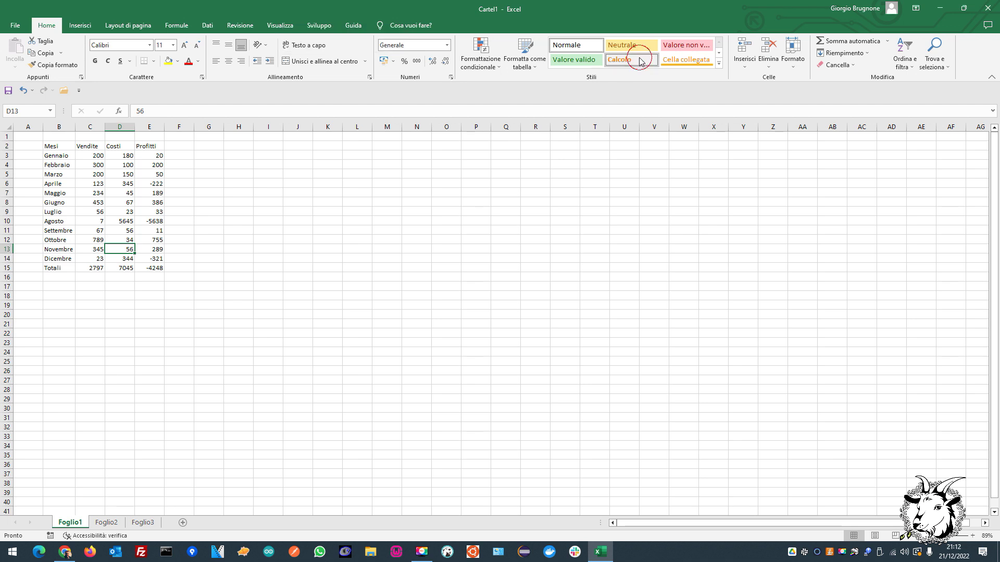
{"action": "right_click", "coordinate": [640, 60]}
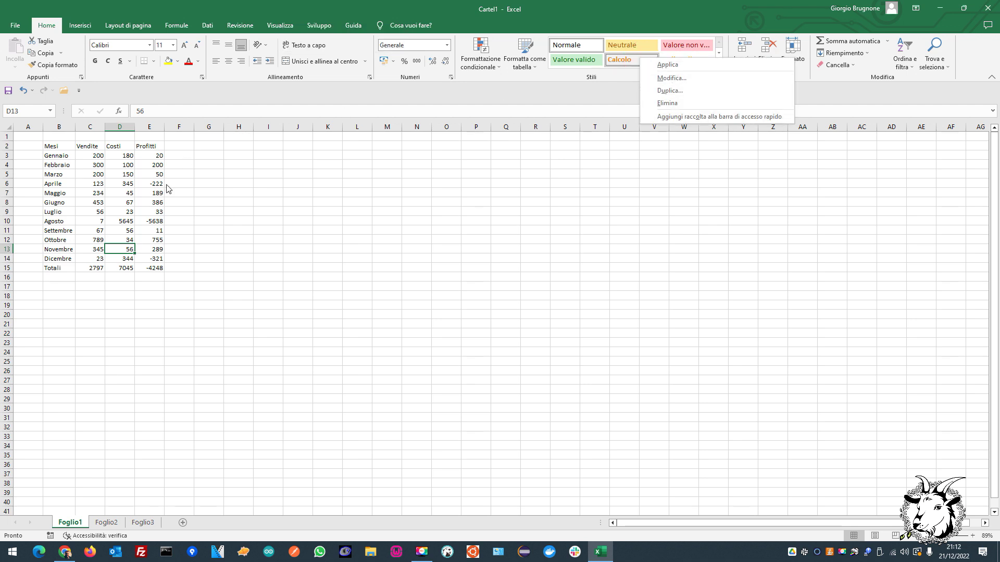
{"action": "right_click", "coordinate": [181, 281]}
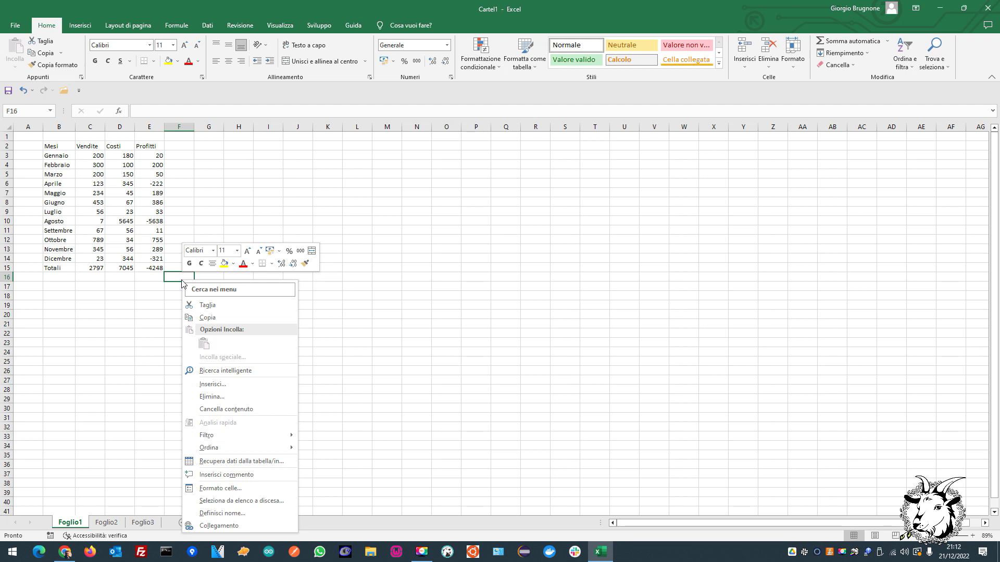
{"action": "left_click", "coordinate": [181, 279]}
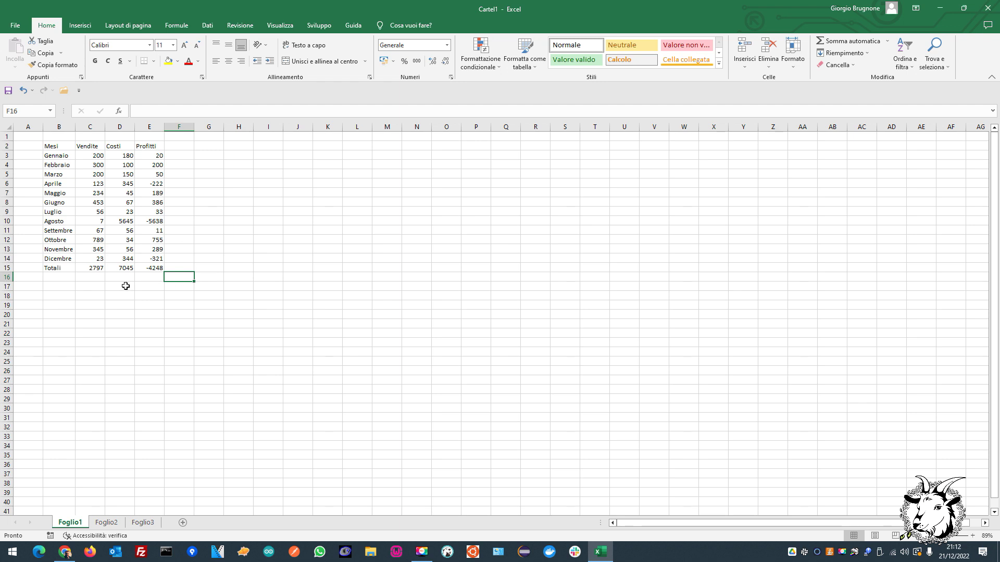
Check the formulas behind the Vendite total in C15 and the Febbraio profit in E4.
{"action": "left_click", "coordinate": [84, 270]}
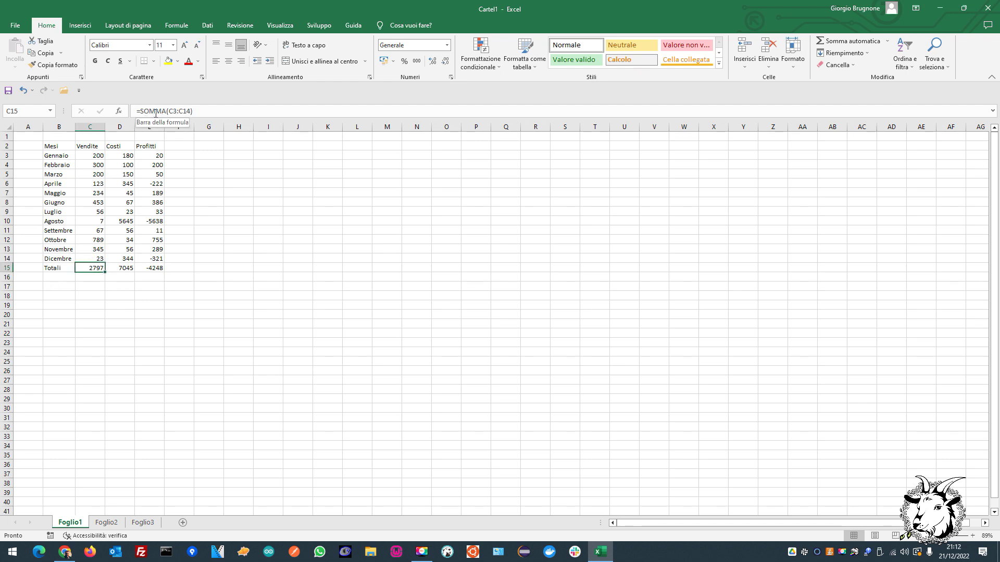
{"action": "left_click", "coordinate": [152, 164]}
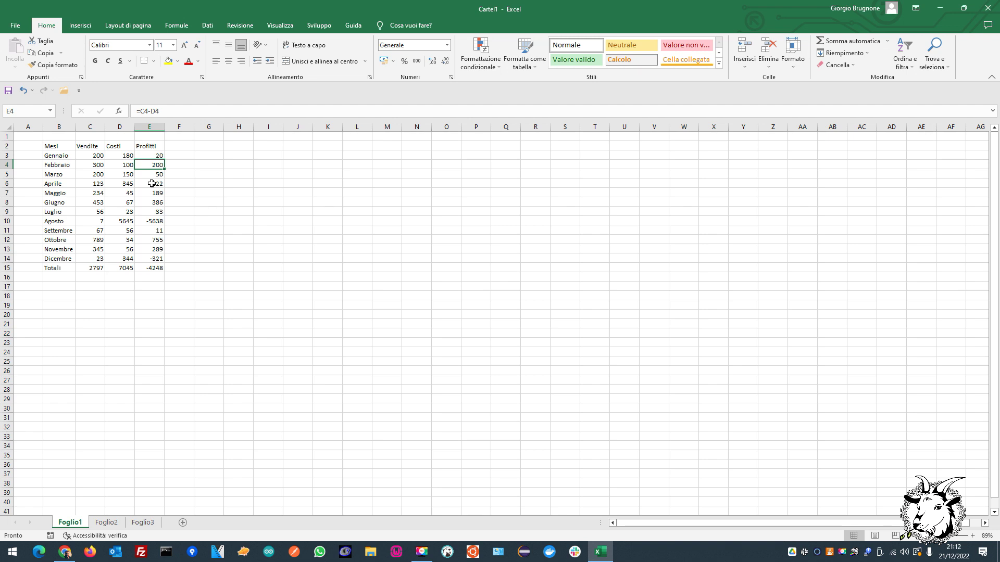
{"action": "left_click", "coordinate": [95, 268]}
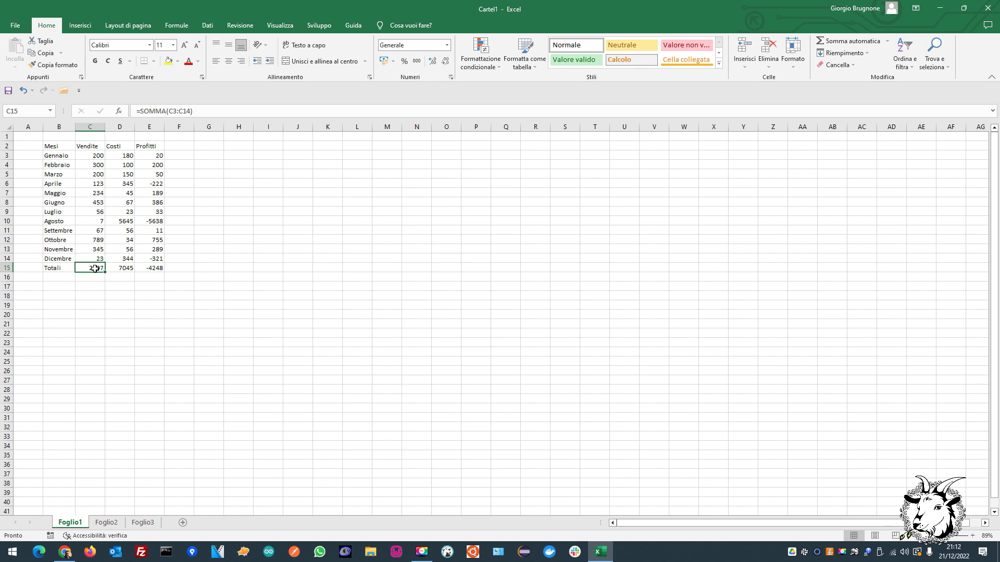
Rename the Foglio1 sheet as Contabilità 2022.
{"action": "double_click", "coordinate": [69, 522]}
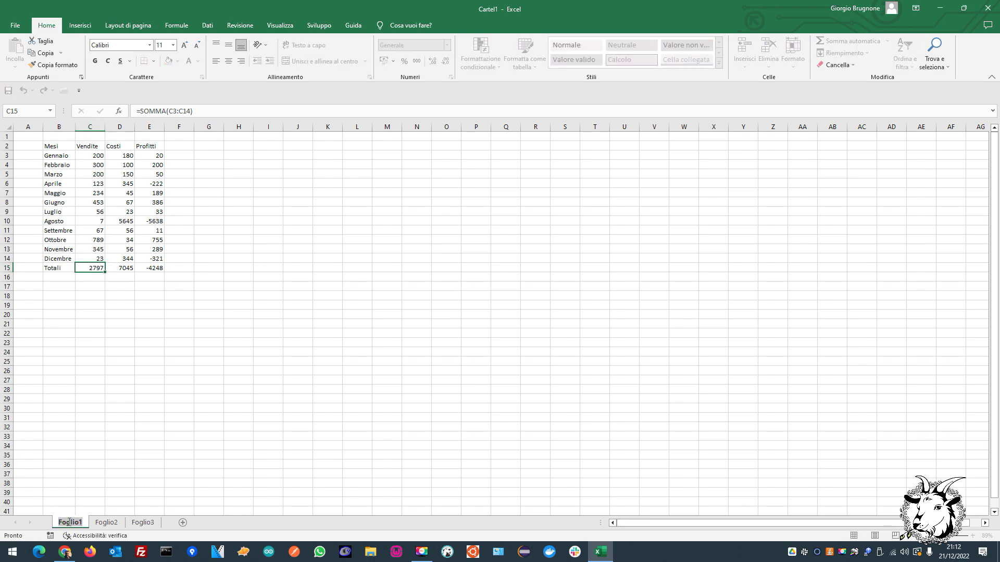
{"action": "type", "text": "Contabilitào"}
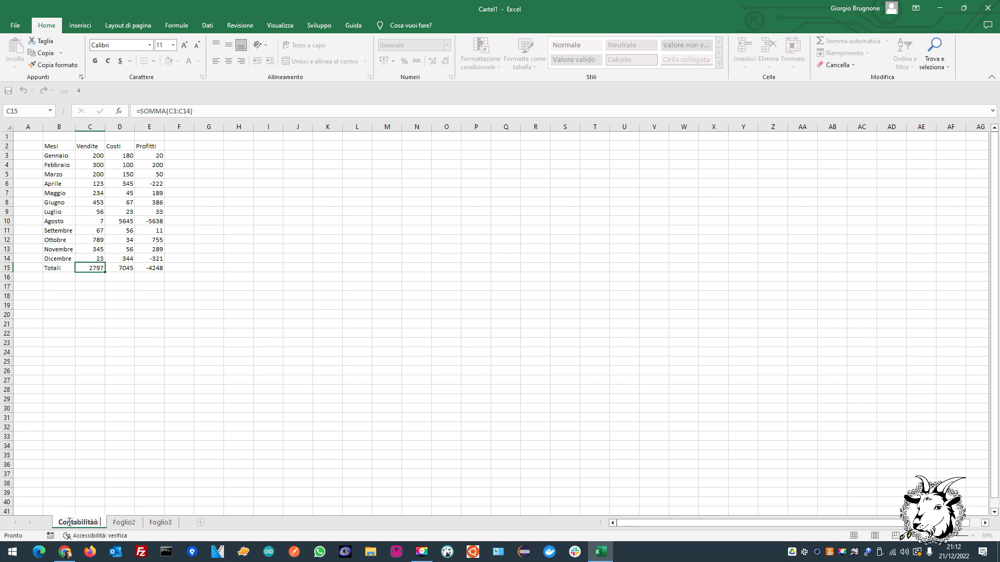
{"action": "key", "text": "BackSpace"}
{"action": "type", "text": "2022"}
{"action": "key", "text": "Return"}
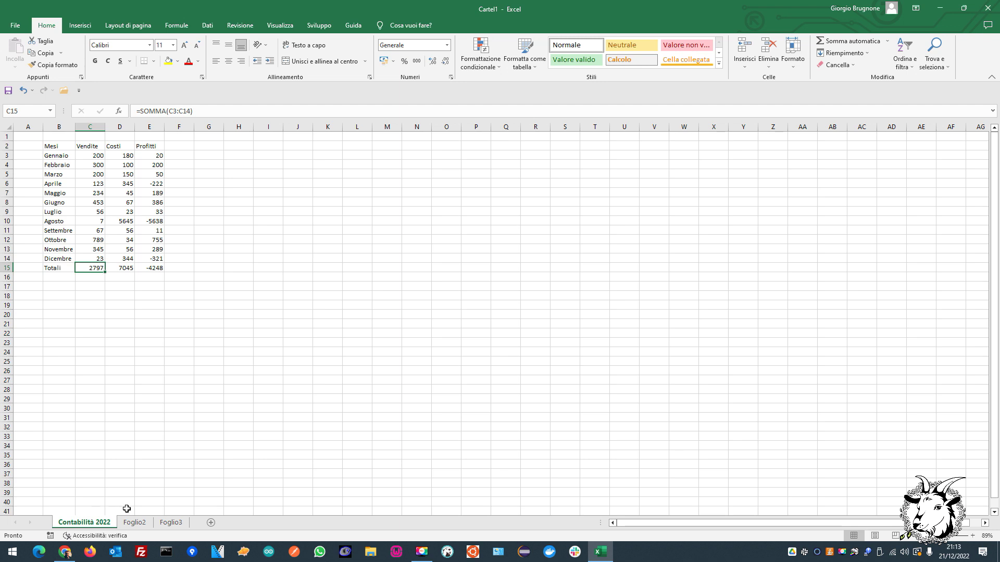
Rename the Foglio2 sheet as Contabilità 2023 and return to the Contabilità 2022 sheet.
{"action": "double_click", "coordinate": [134, 523]}
{"action": "type", "text": "Co"}
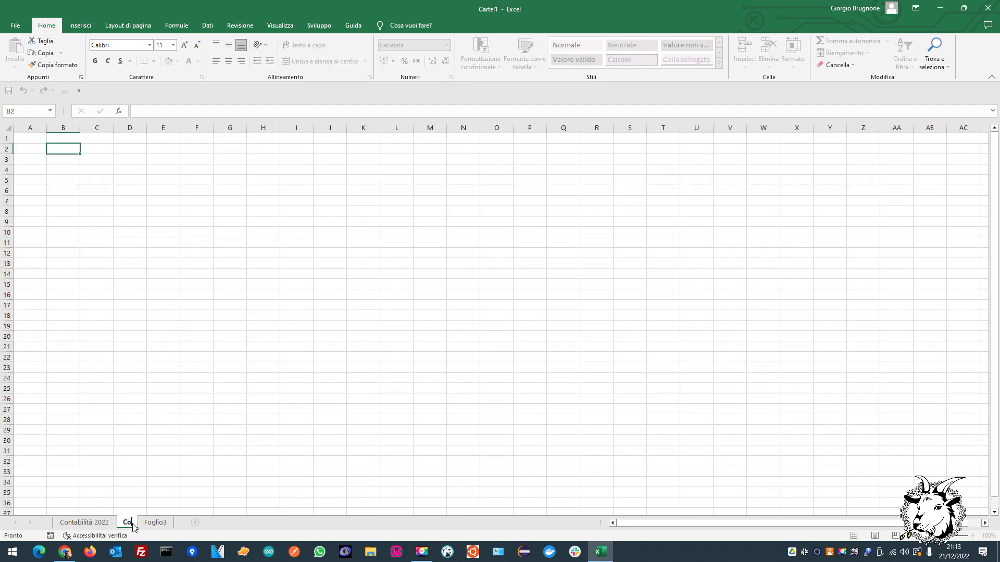
{"action": "type", "text": "ntabilità 2023"}
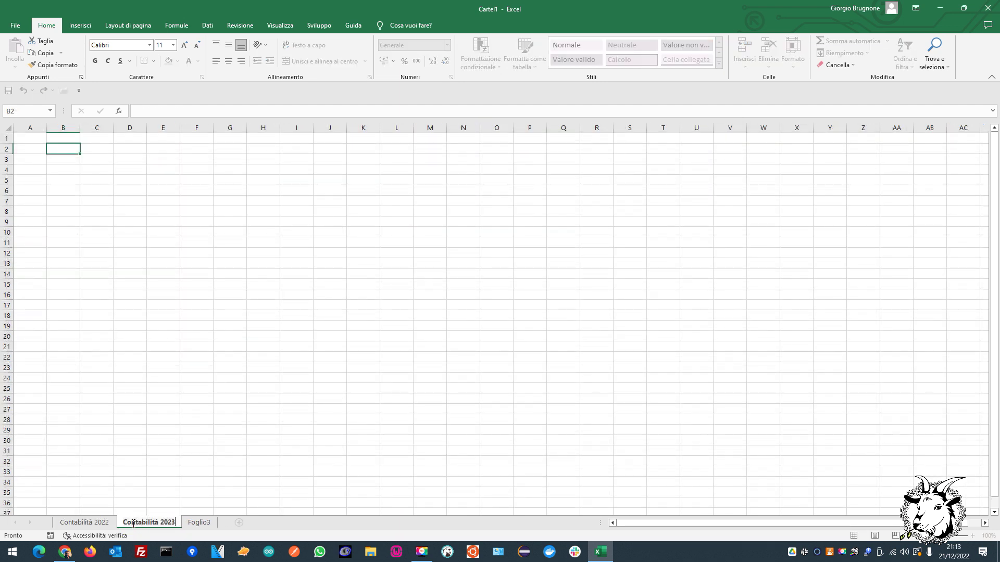
{"action": "key", "text": "Return"}
{"action": "left_click", "coordinate": [89, 523]}
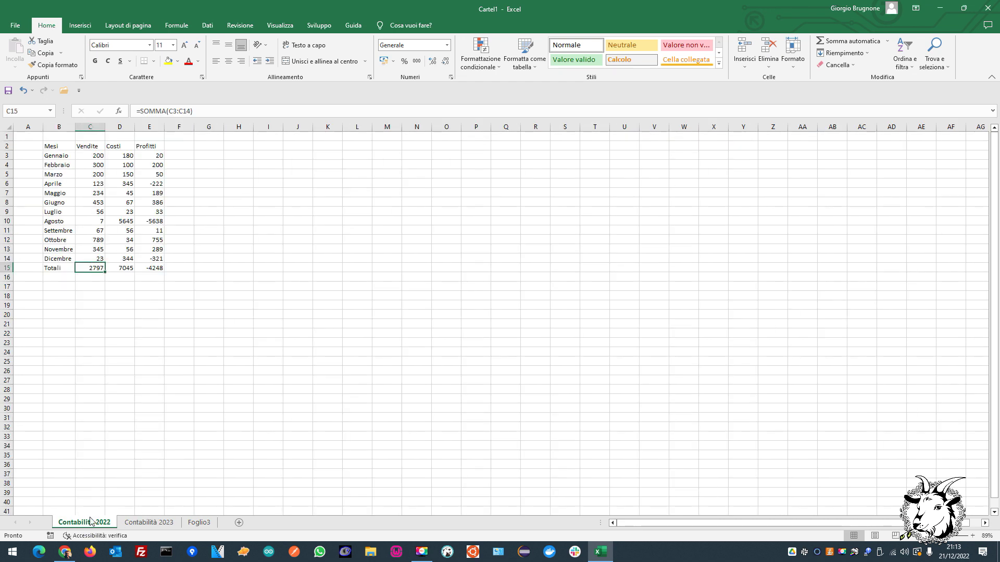
{"action": "left_click", "coordinate": [135, 523]}
{"action": "left_click", "coordinate": [84, 522]}
{"action": "left_click", "coordinate": [144, 146]}
{"action": "left_click_drag", "start_coordinate": [166, 146], "coordinate": [445, 143]}
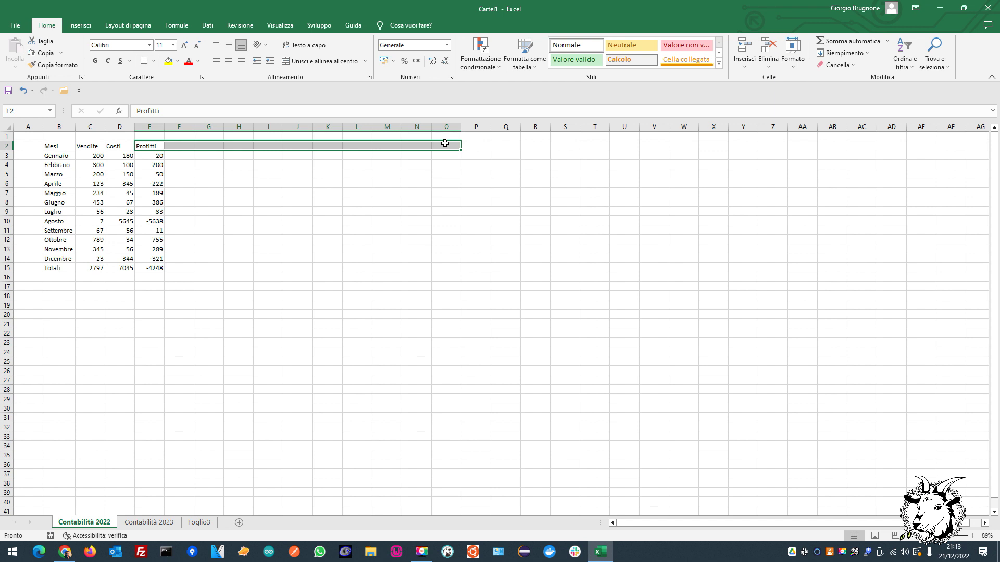
{"action": "left_click", "coordinate": [197, 172]}
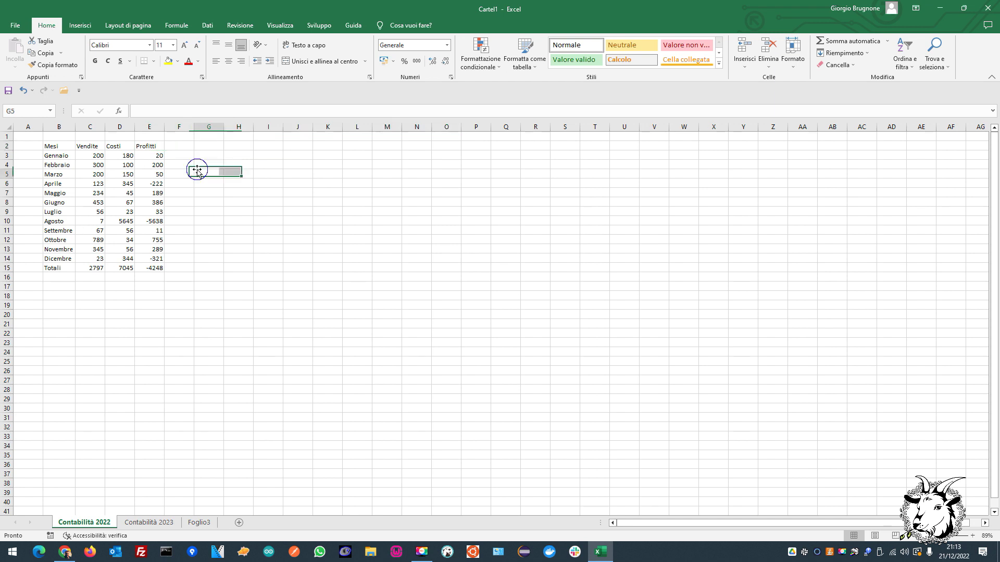
{"action": "left_click_drag", "start_coordinate": [61, 138], "coordinate": [417, 260]}
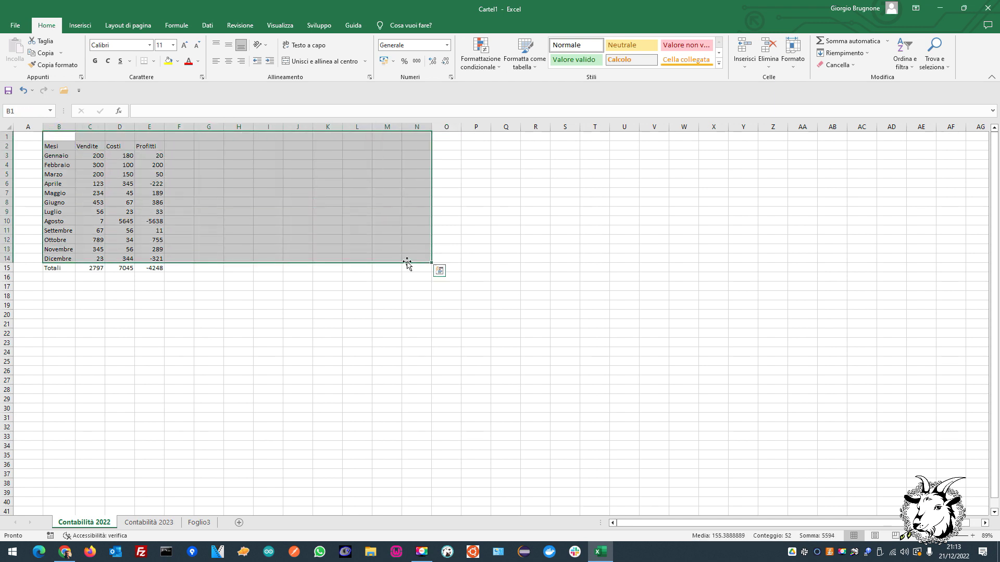
{"action": "left_click", "coordinate": [328, 277]}
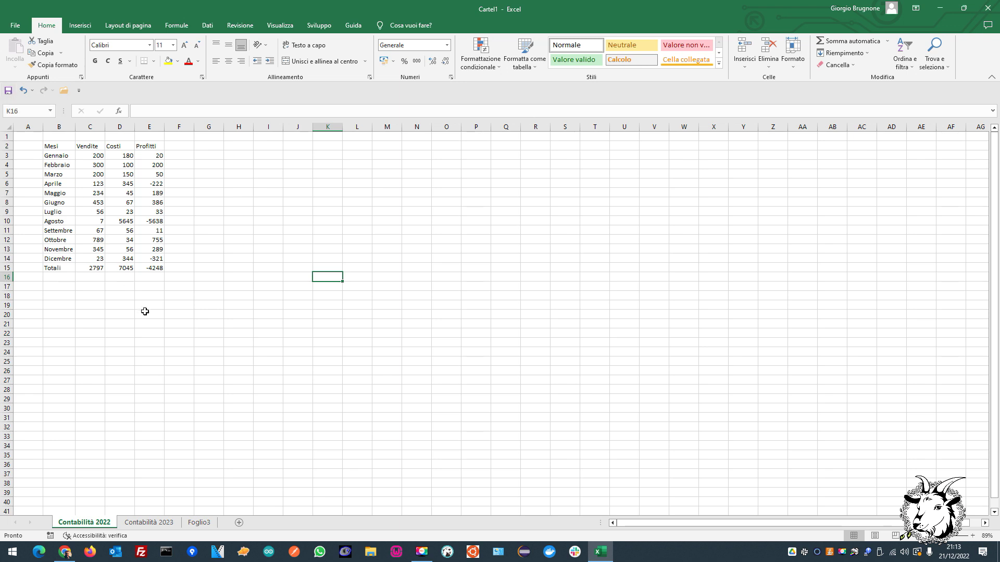
Save the workbook to the Desktop as Contabilità in .ods format, accepting the format compatibility notice.
{"action": "key", "text": "ctrl+s"}
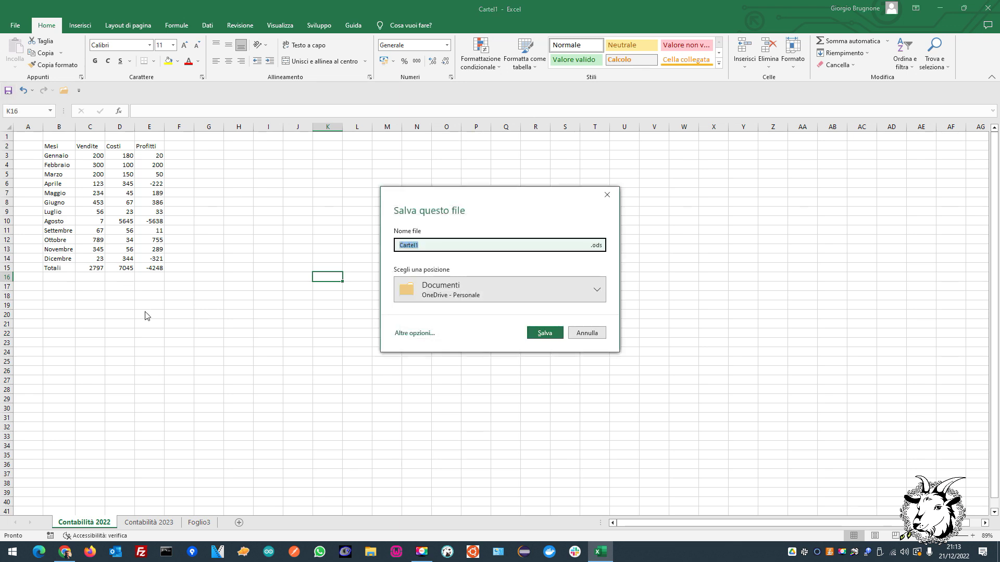
{"action": "left_click", "coordinate": [415, 245]}
{"action": "double_click", "coordinate": [425, 246]}
{"action": "type", "text": "Contabilità"}
{"action": "left_click", "coordinate": [594, 293]}
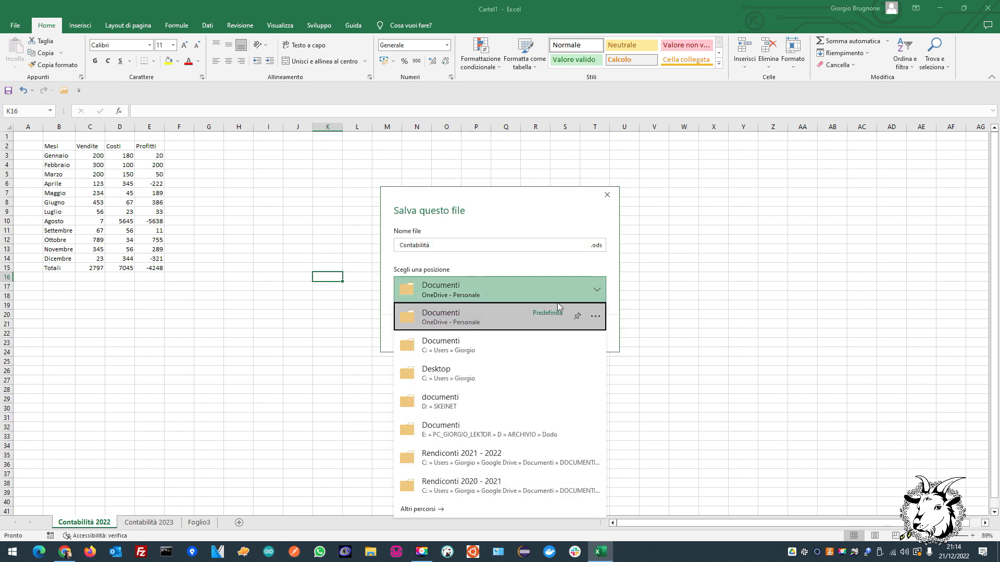
{"action": "left_click", "coordinate": [448, 373]}
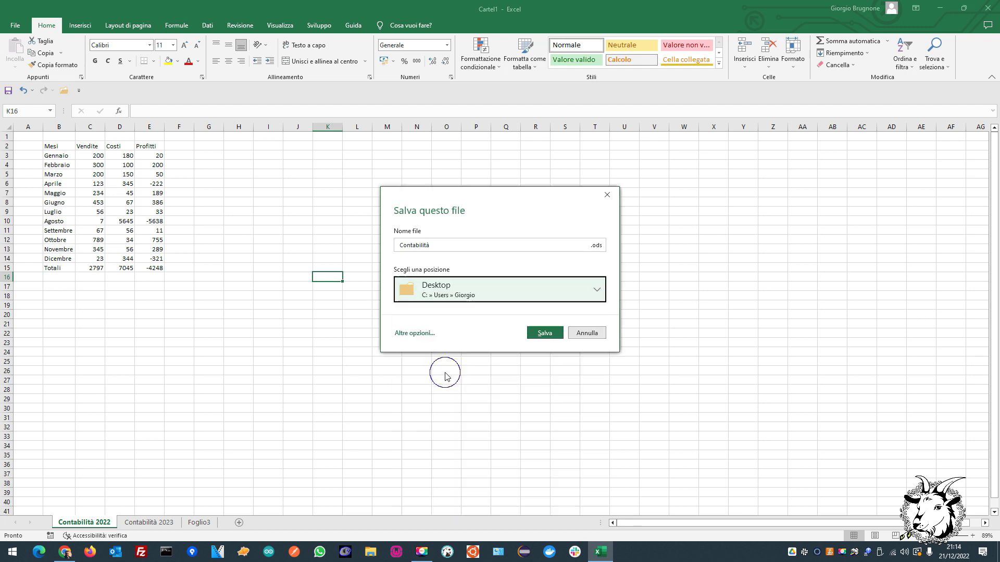
{"action": "left_click", "coordinate": [541, 333]}
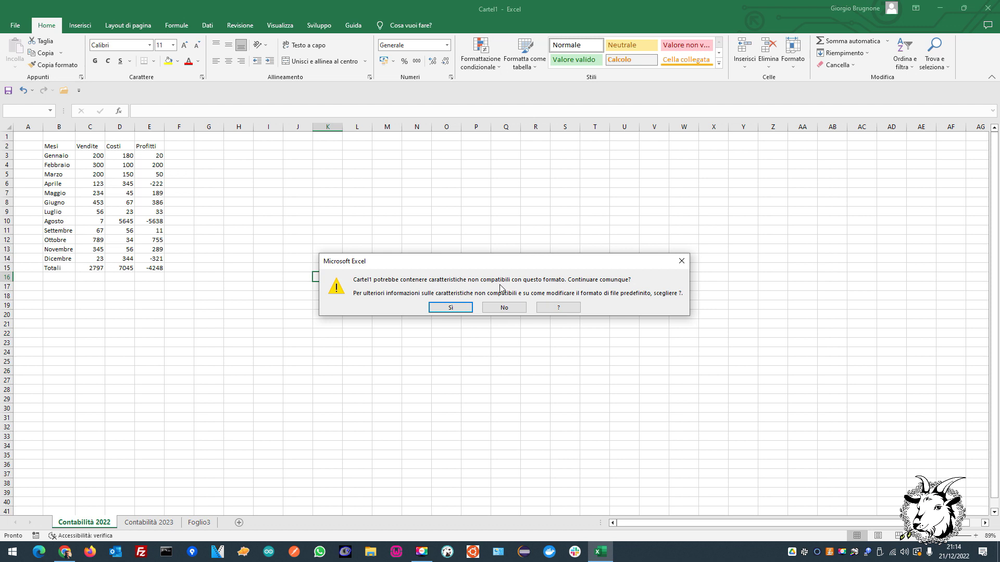
{"action": "left_click", "coordinate": [450, 308]}
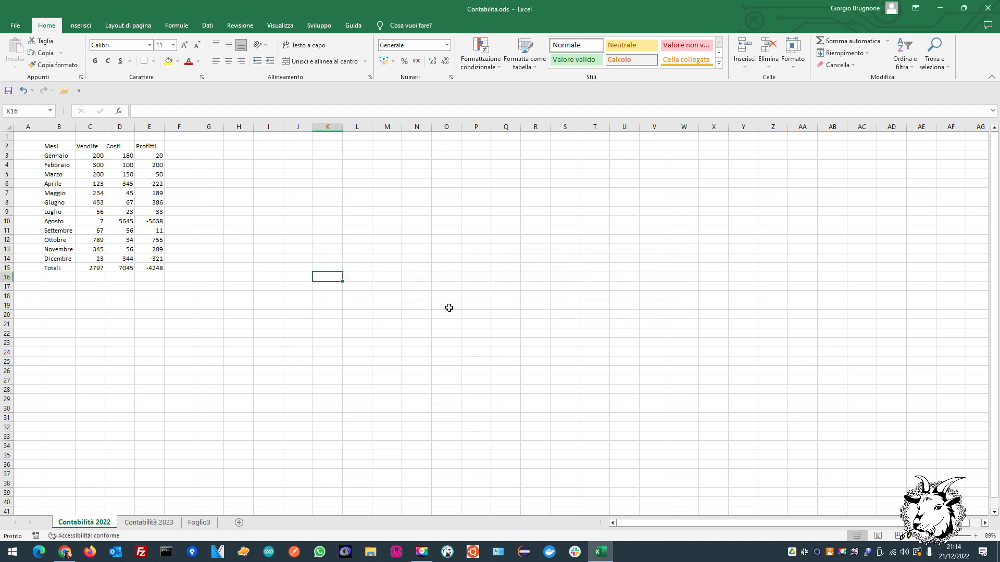
Close the workbook and reopen Contabilità.ods after moving its icon to the upper middle of the desktop.
{"action": "left_click", "coordinate": [987, 9]}
{"action": "left_click_drag", "start_coordinate": [20, 70], "coordinate": [539, 183]}
{"action": "double_click", "coordinate": [535, 180]}
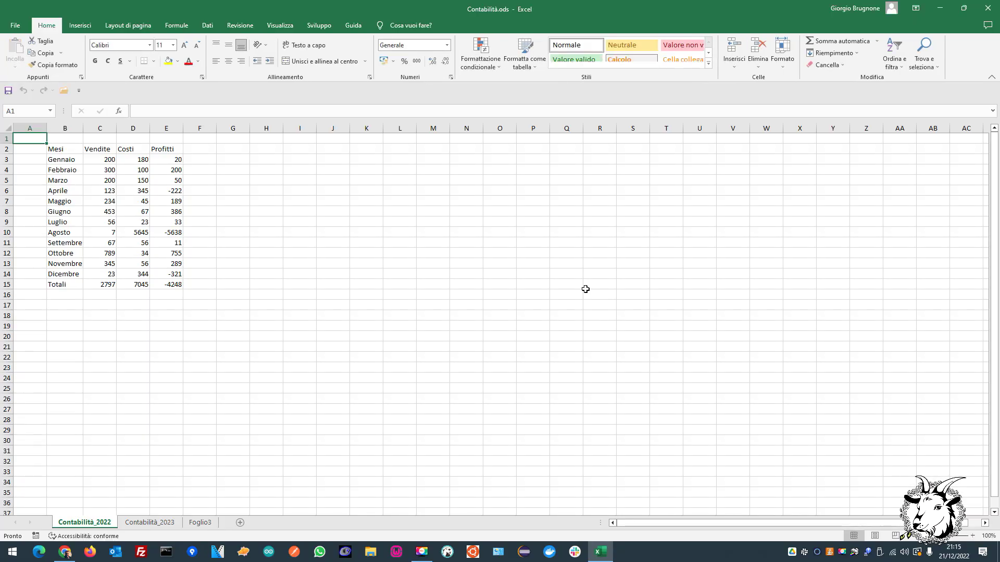
Check the Contabilità_2023 and Contabilità_2022 sheets of the reopened file and close the workbook.
{"action": "left_click", "coordinate": [143, 521]}
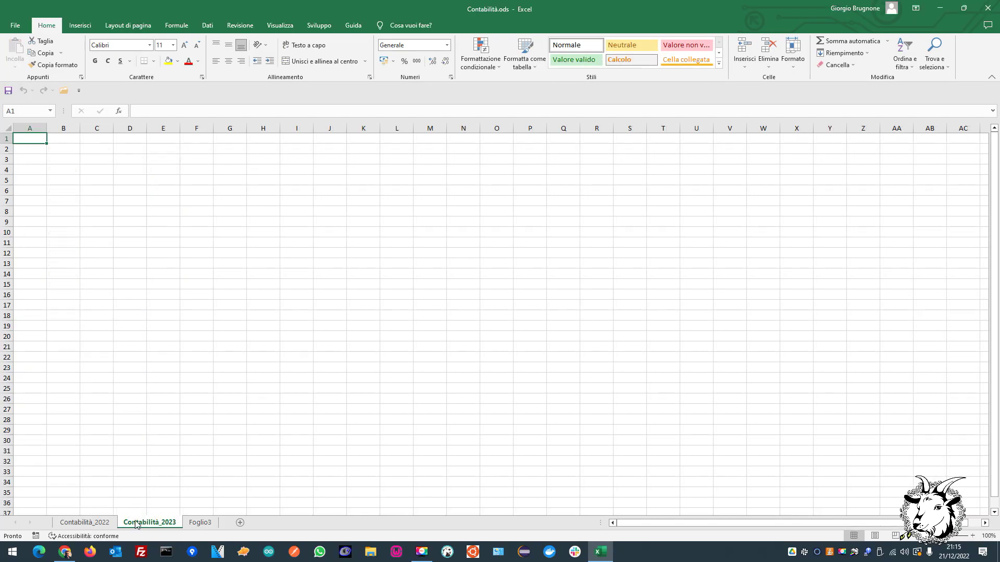
{"action": "left_click", "coordinate": [98, 523]}
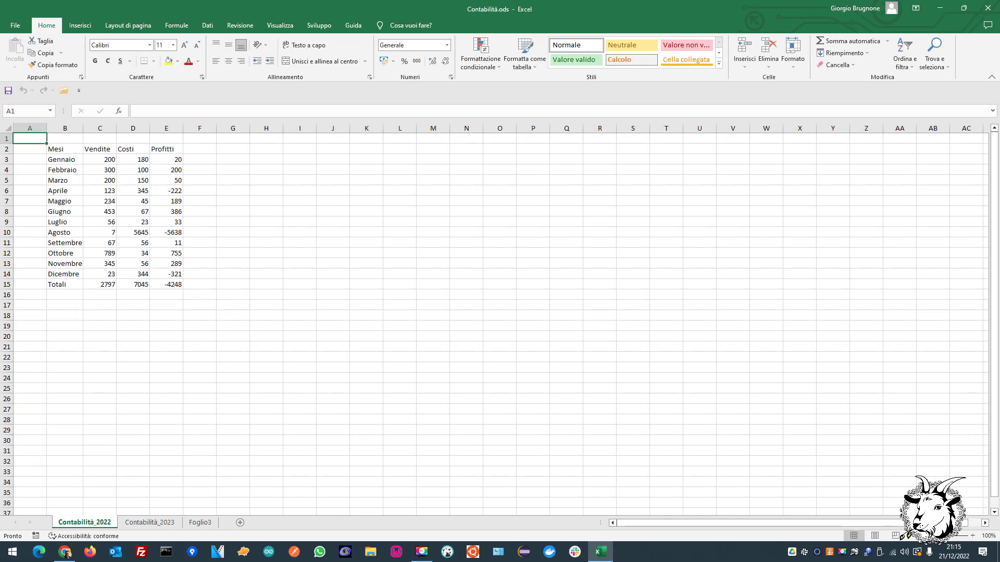
{"action": "left_click", "coordinate": [987, 8]}
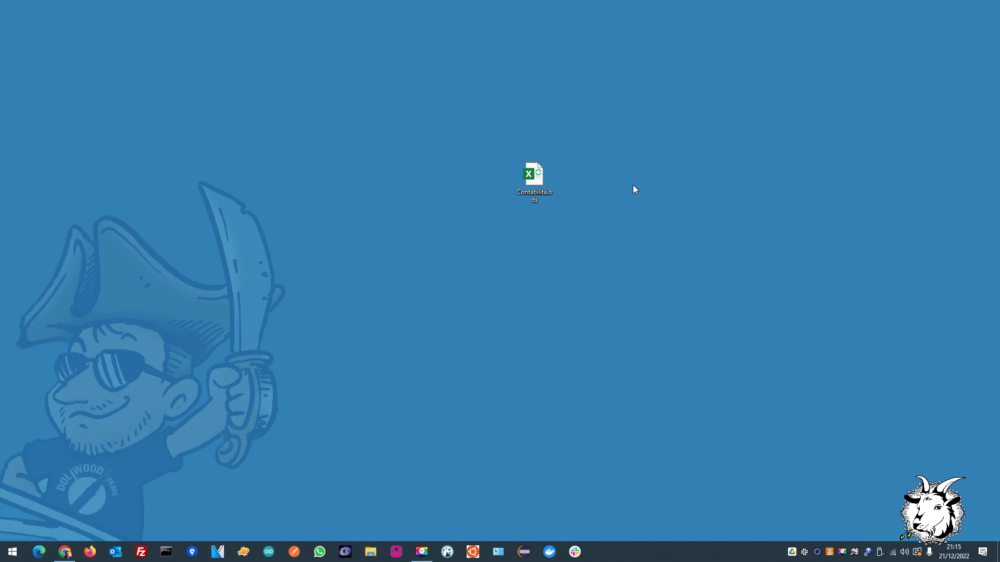
Reopen the Contabilità.ods workbook from the desktop.
{"action": "left_click_drag", "start_coordinate": [586, 129], "coordinate": [508, 214]}
{"action": "left_click", "coordinate": [523, 211]}
{"action": "double_click", "coordinate": [533, 176]}
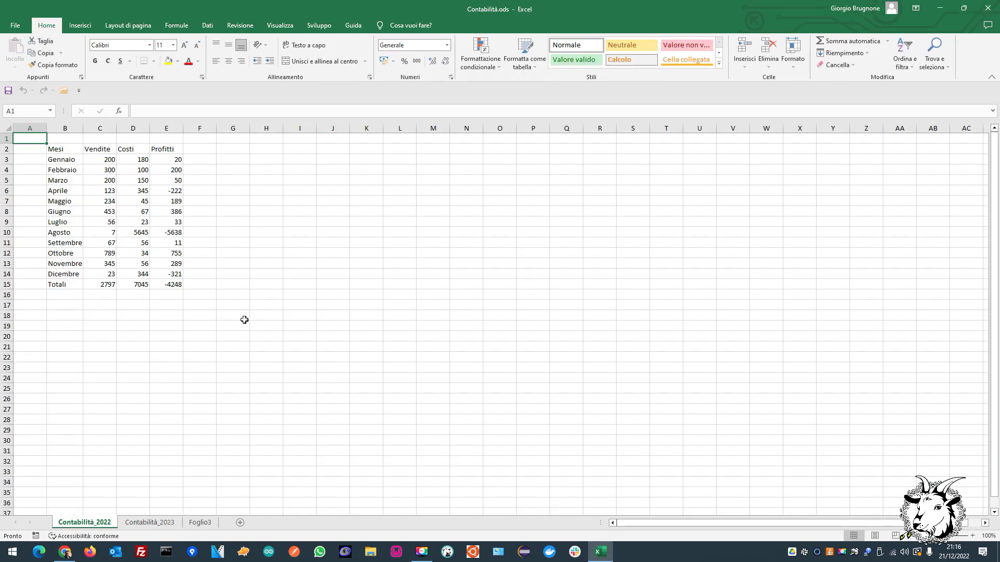
{"action": "left_click_drag", "start_coordinate": [58, 149], "coordinate": [184, 281]}
{"action": "left_click", "coordinate": [176, 343]}
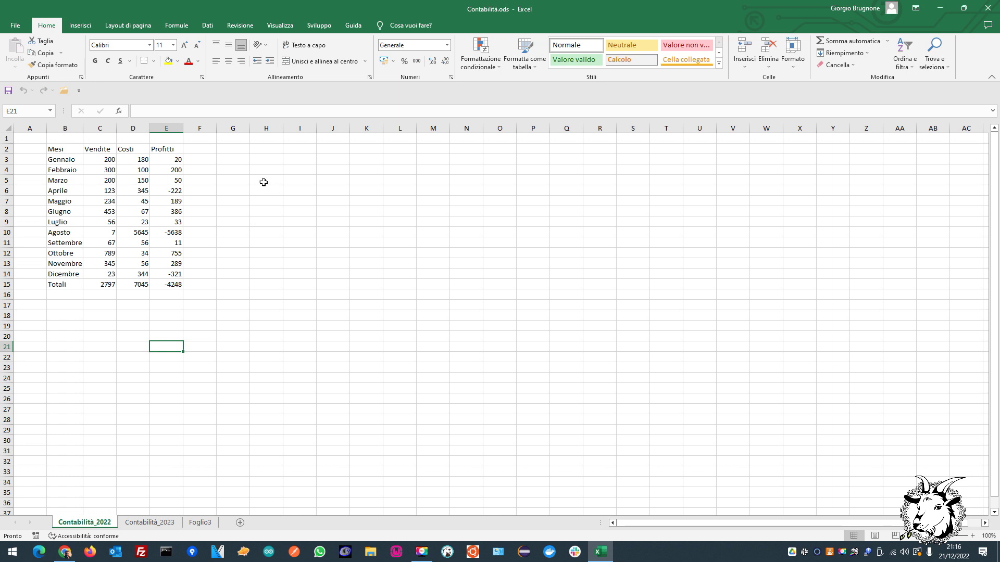
{"action": "left_click", "coordinate": [259, 161]}
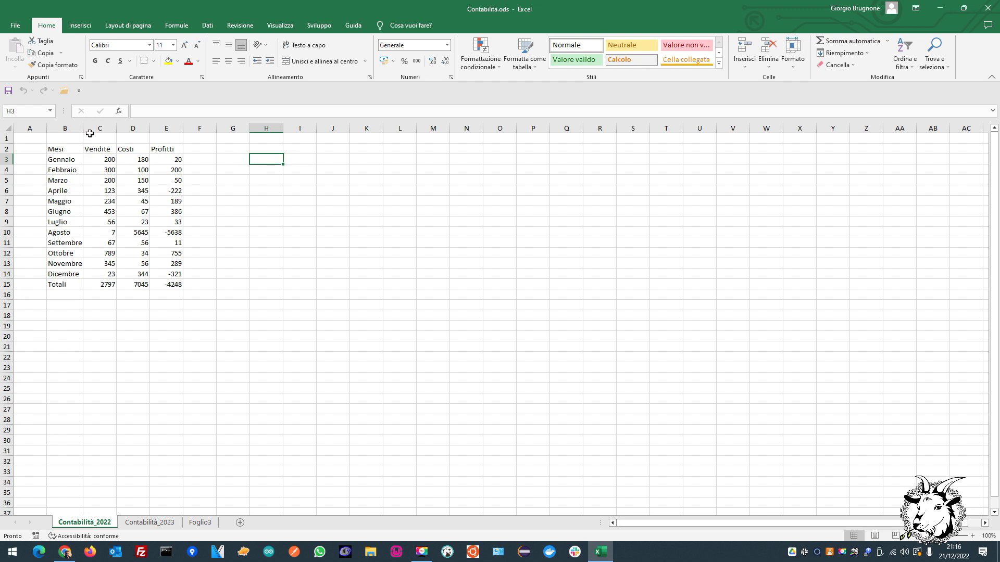
Format the Vendite, Costi and Profitti columns (C to E) as Valuta and widen column C so its total fits.
{"action": "mouse_move", "coordinate": [92, 128]}
{"action": "left_mouse_down"}
{"action": "mouse_move", "coordinate": [156, 128]}
{"action": "mouse_move", "coordinate": [163, 140]}
{"action": "left_mouse_up"}
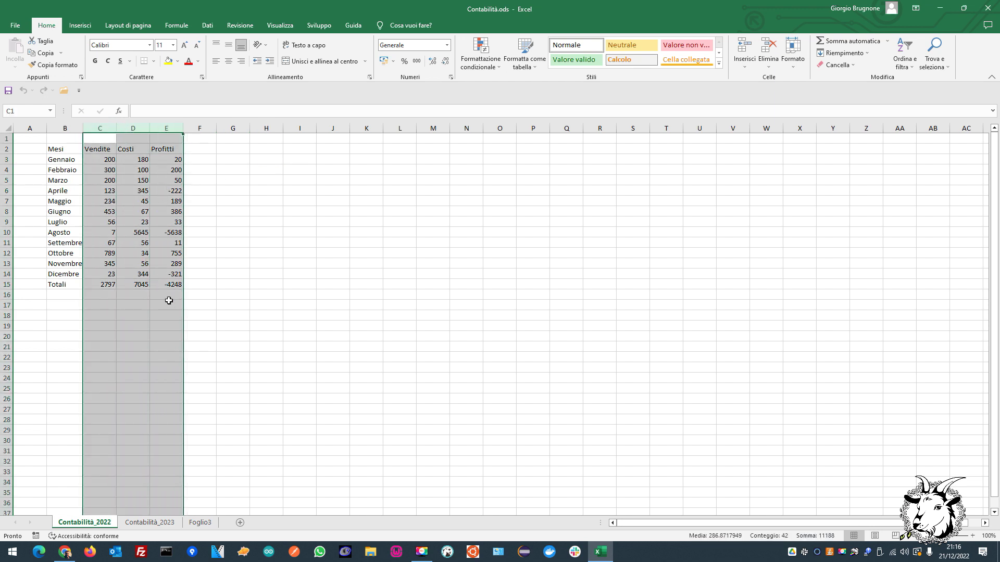
{"action": "left_click", "coordinate": [197, 252]}
{"action": "left_click_drag", "start_coordinate": [93, 128], "coordinate": [163, 128]}
{"action": "left_click", "coordinate": [447, 46]}
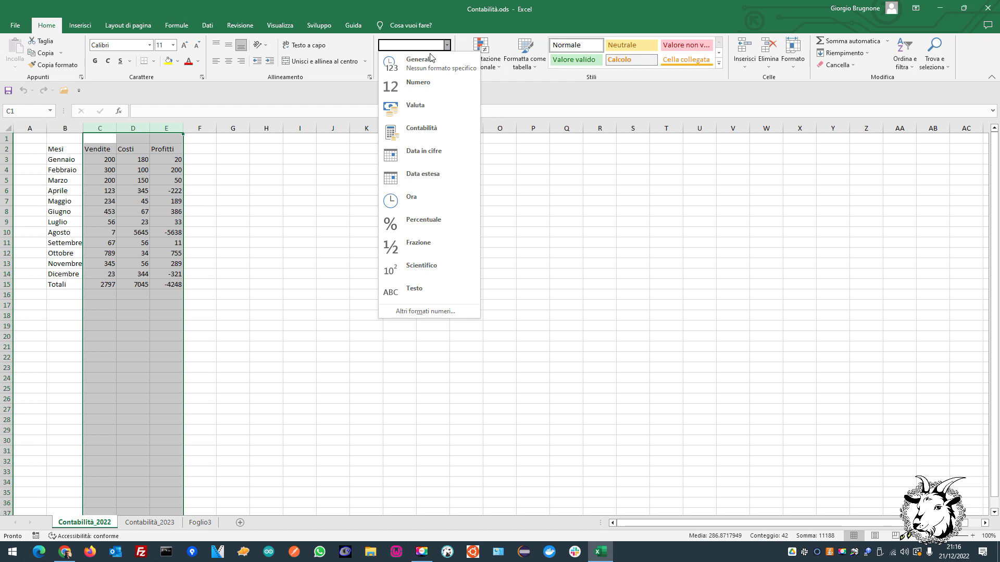
{"action": "left_click", "coordinate": [410, 113]}
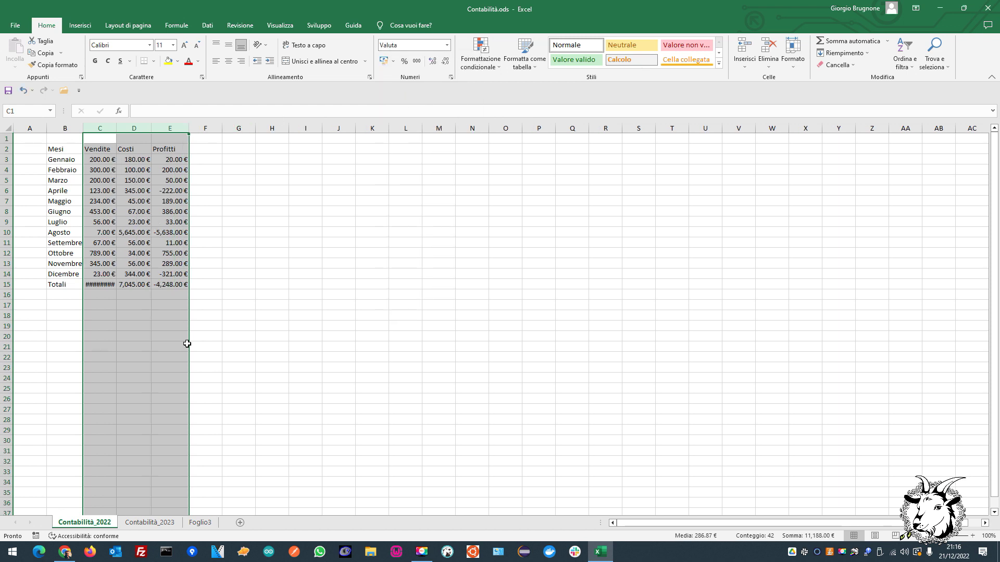
{"action": "left_click", "coordinate": [291, 347]}
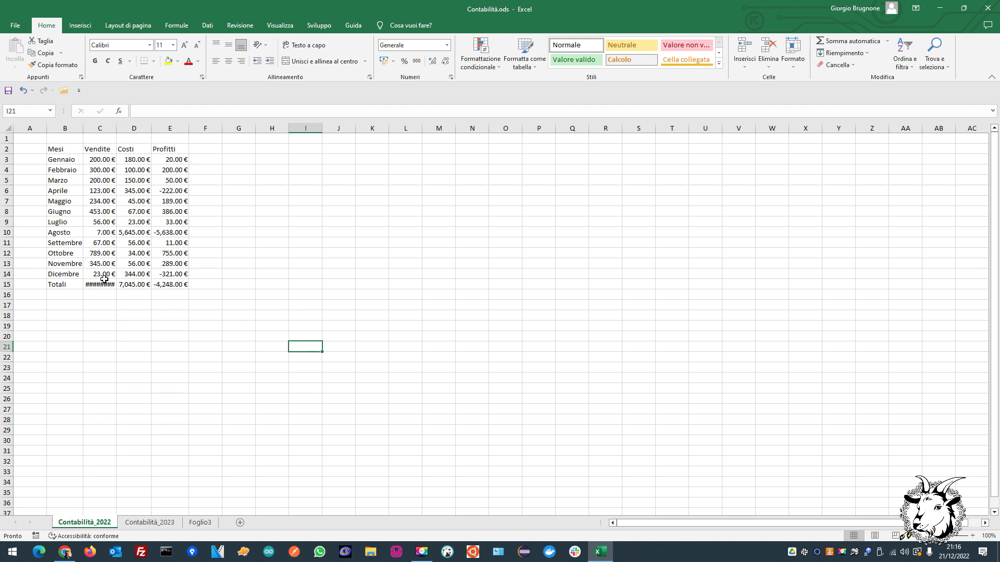
{"action": "left_click_drag", "start_coordinate": [116, 128], "coordinate": [121, 128]}
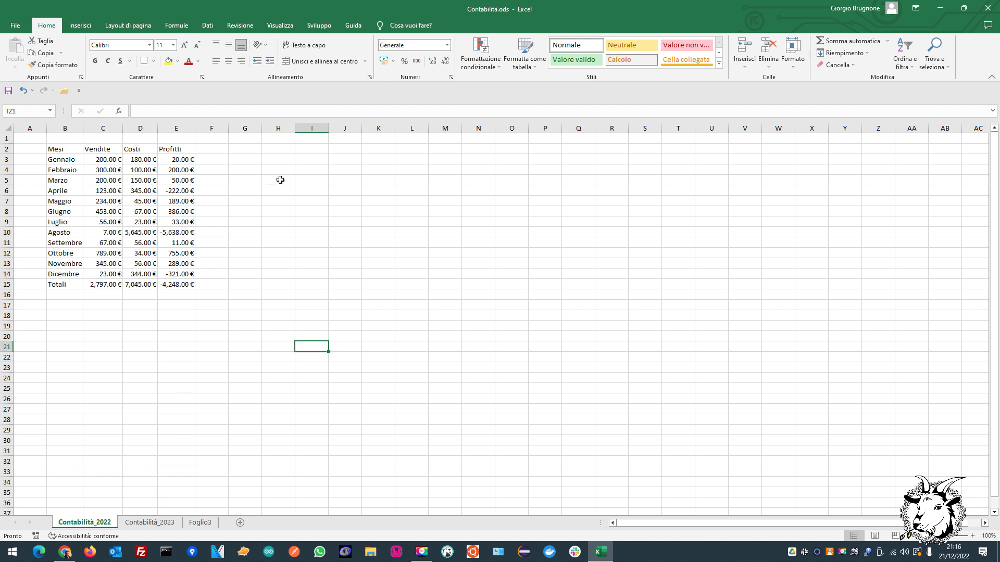
Check the available number formats and save Contabilità.ods, keeping its current file format.
{"action": "left_click", "coordinate": [446, 46]}
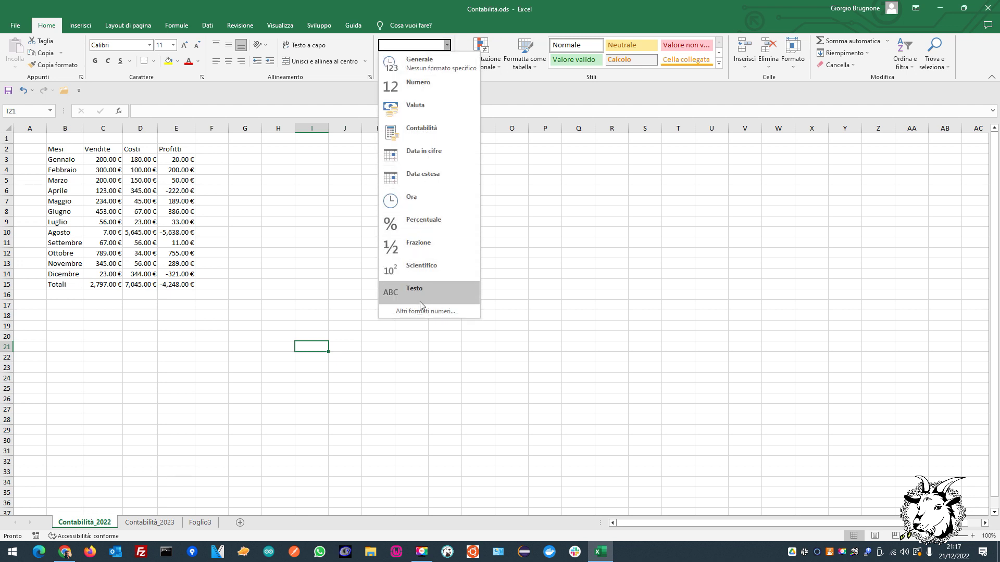
{"action": "left_click", "coordinate": [244, 210]}
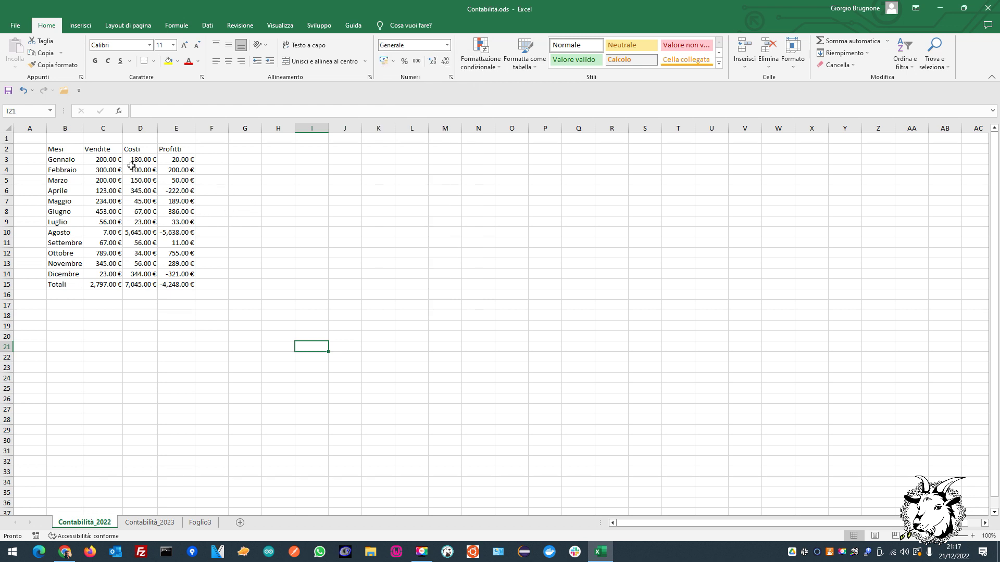
{"action": "left_click", "coordinate": [8, 91]}
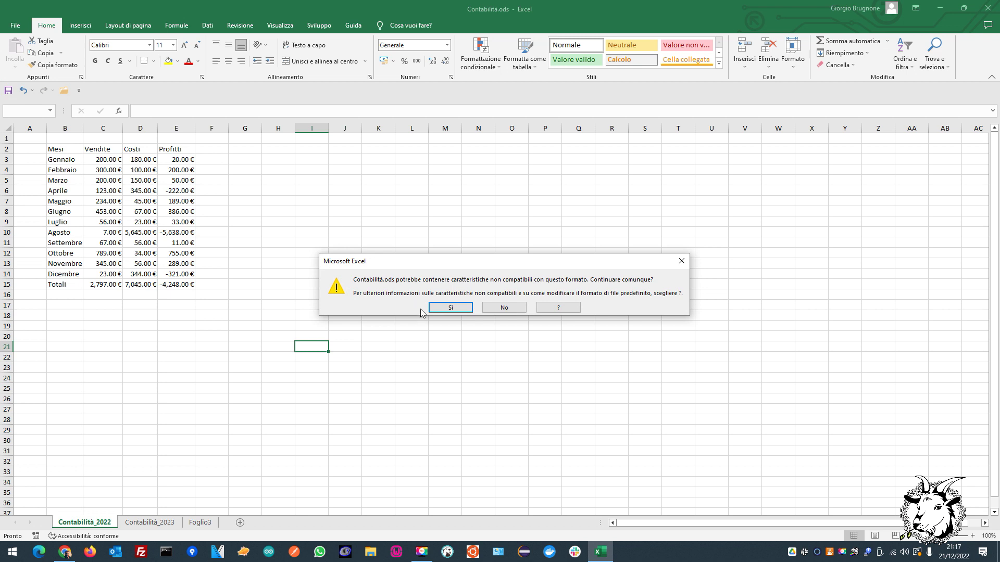
{"action": "left_click", "coordinate": [449, 308]}
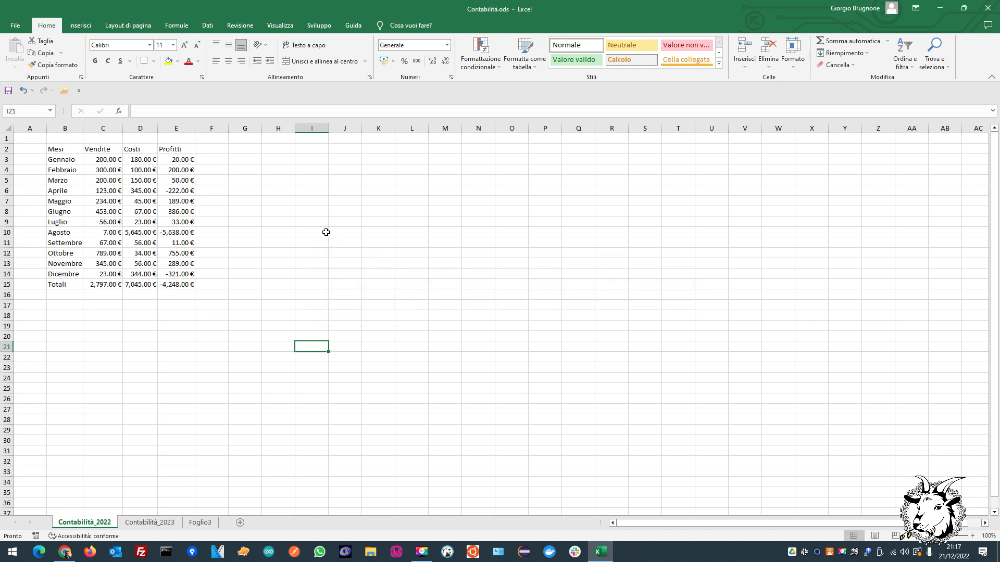
{"action": "left_click", "coordinate": [9, 92]}
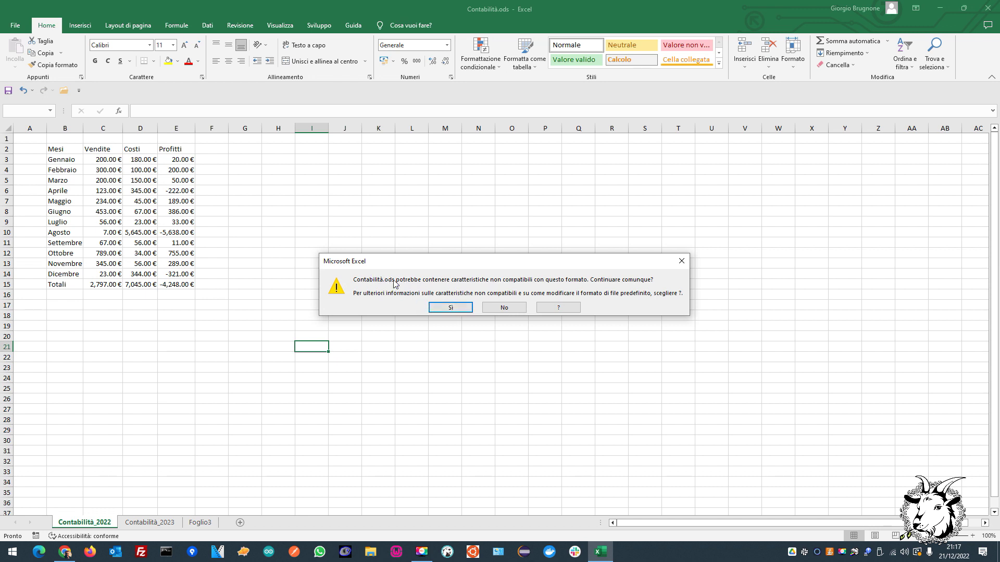
{"action": "left_click", "coordinate": [451, 309]}
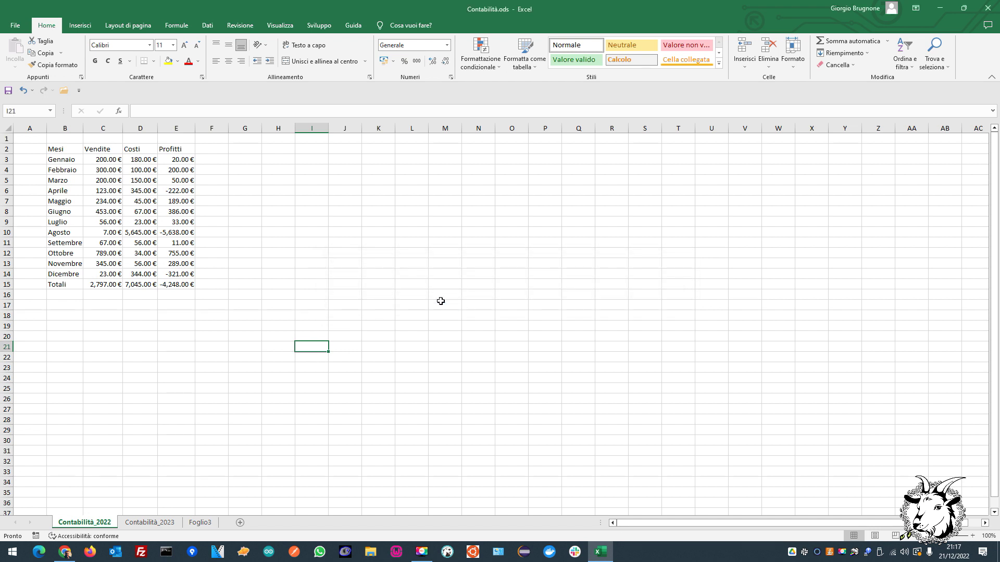
{"action": "left_click", "coordinate": [277, 157]}
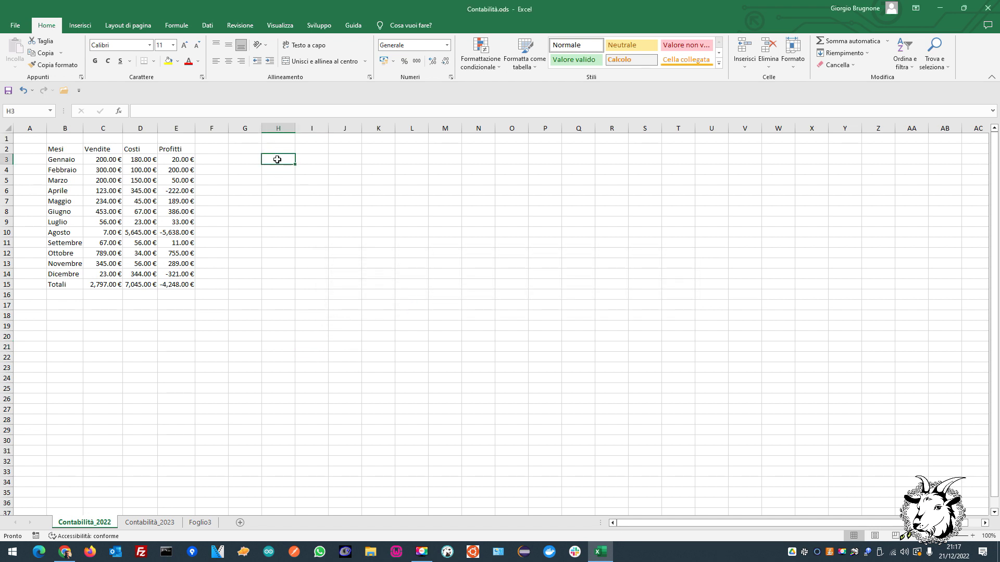
Enter the numbers 1 to 5 one by one in cells I3:I7 and delete them.
{"action": "left_click_drag", "start_coordinate": [53, 161], "coordinate": [52, 284]}
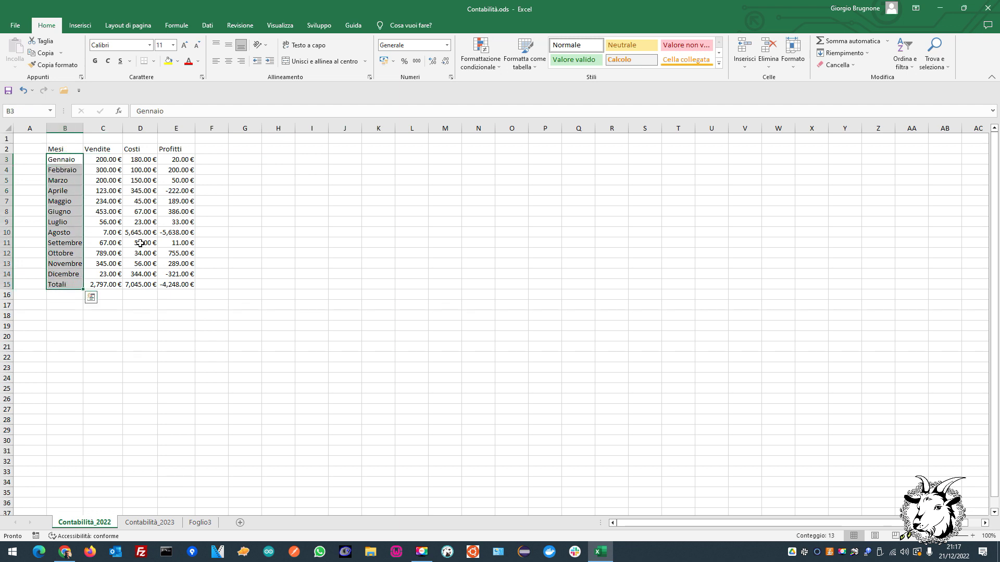
{"action": "left_click", "coordinate": [311, 158]}
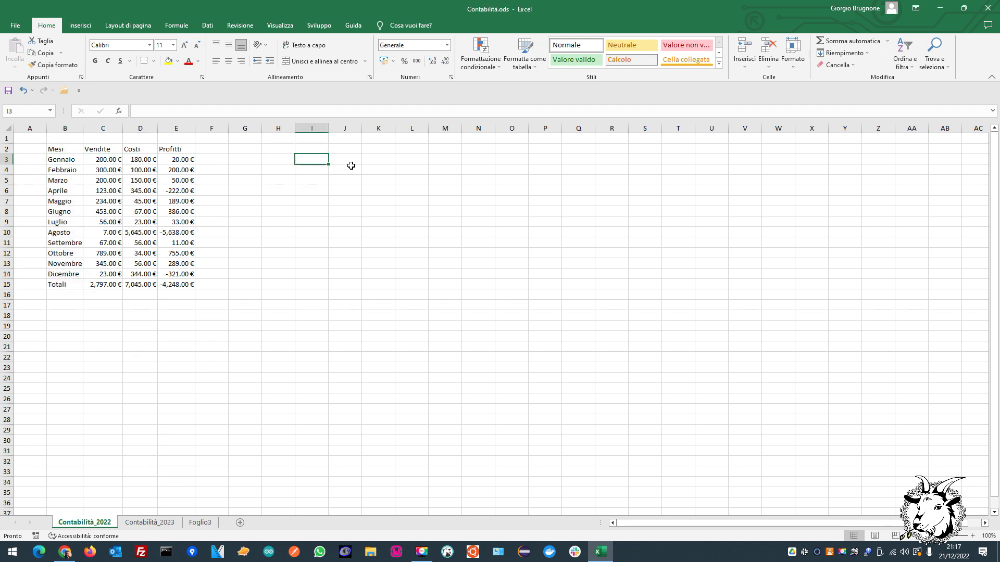
{"action": "type", "text": "1"}
{"action": "key", "text": "Return"}
{"action": "type", "text": "2 3 4 5"}
{"action": "key", "text": "Return"}
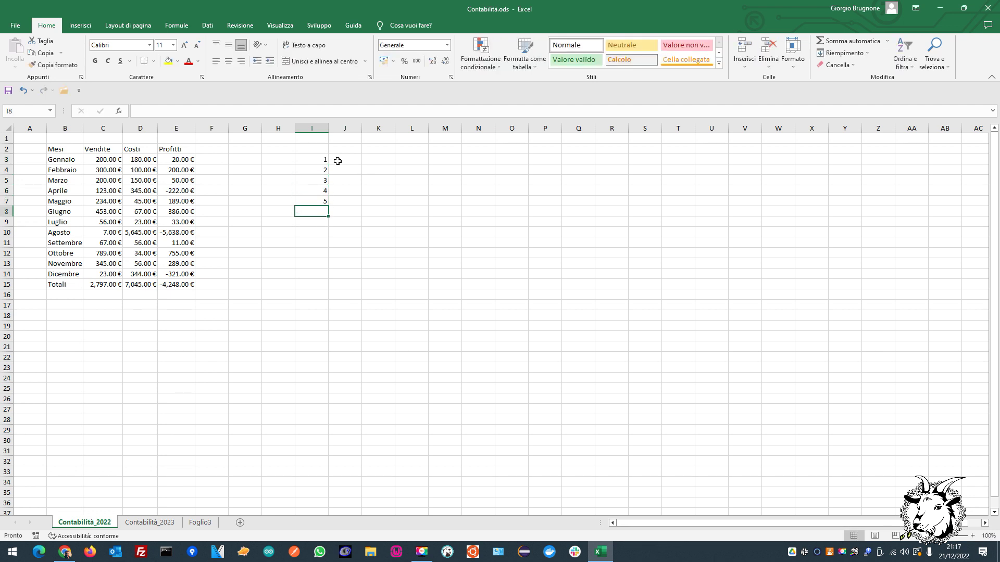
{"action": "left_click", "coordinate": [336, 159]}
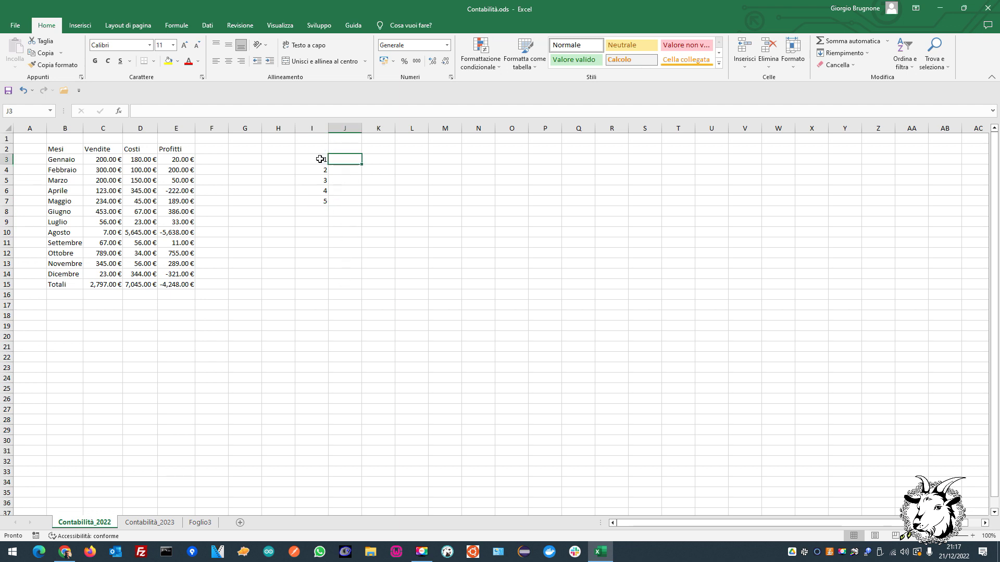
{"action": "left_click_drag", "start_coordinate": [311, 160], "coordinate": [313, 198]}
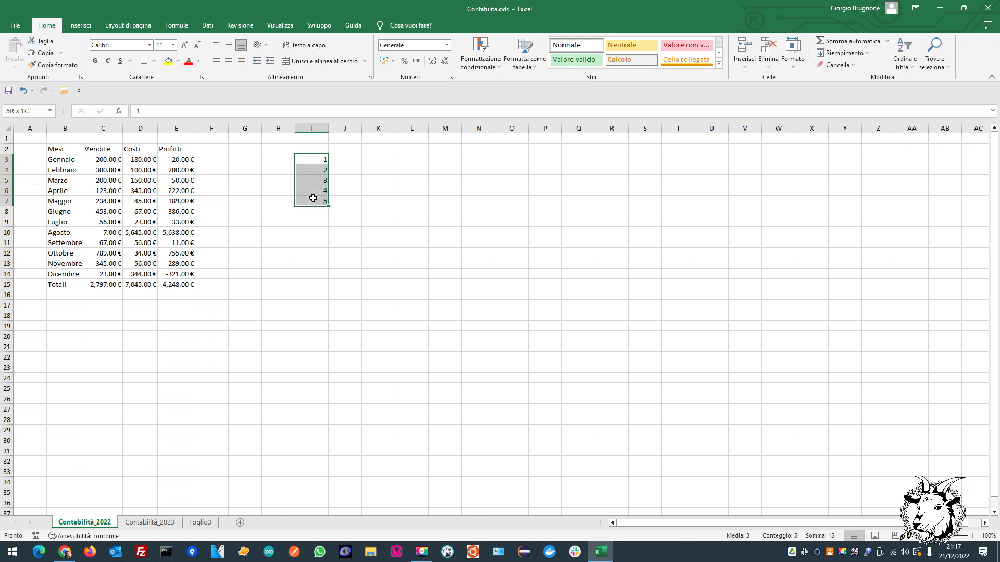
{"action": "key", "text": "Delete"}
Enter 1 and 2 in I3 and I4 and autofill the series down to 30 in cell I32.
{"action": "left_click", "coordinate": [315, 162]}
{"action": "type", "text": "1"}
{"action": "key", "text": "Return"}
{"action": "type", "text": "2"}
{"action": "key", "text": "Return"}
{"action": "left_click_drag", "start_coordinate": [317, 161], "coordinate": [317, 172]}
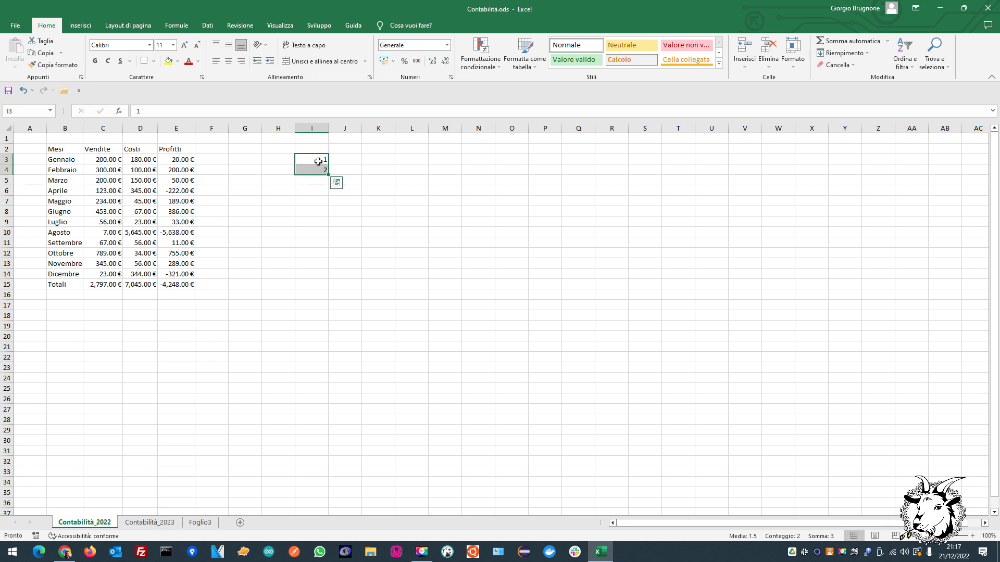
{"action": "left_click", "coordinate": [310, 202]}
{"action": "left_click_drag", "start_coordinate": [314, 158], "coordinate": [322, 472]}
{"action": "left_click", "coordinate": [239, 176]}
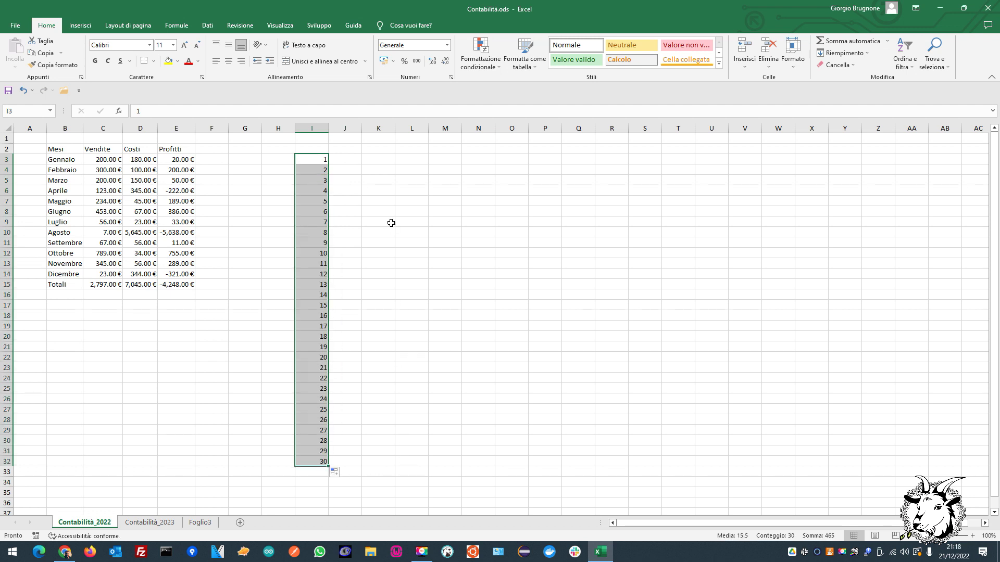
Enter Lunedì in K3 and autofill the weekdays down to Domenica in K9.
{"action": "left_click", "coordinate": [367, 158]}
{"action": "type", "text": "Lunedì"}
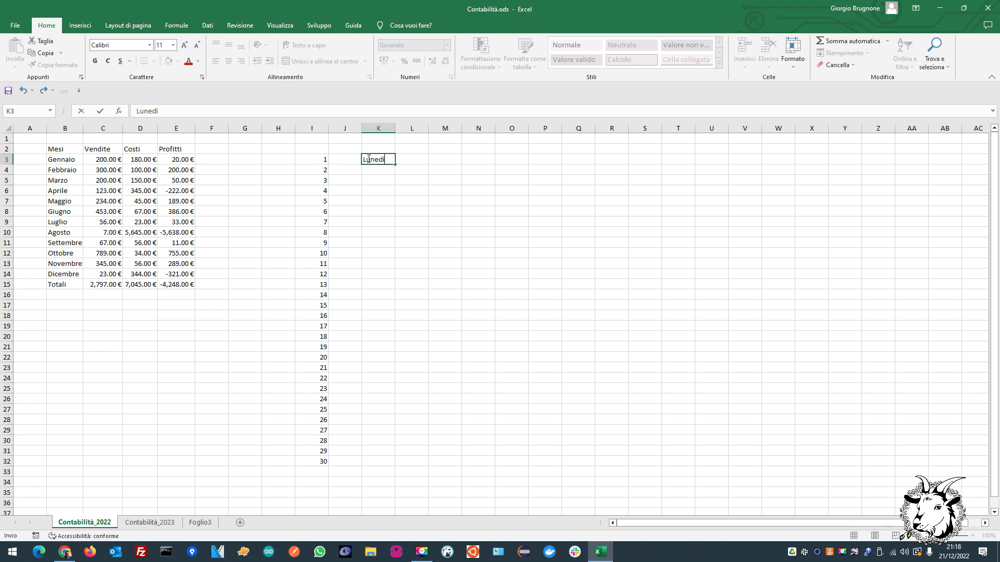
{"action": "key", "text": "ctrl+Return"}
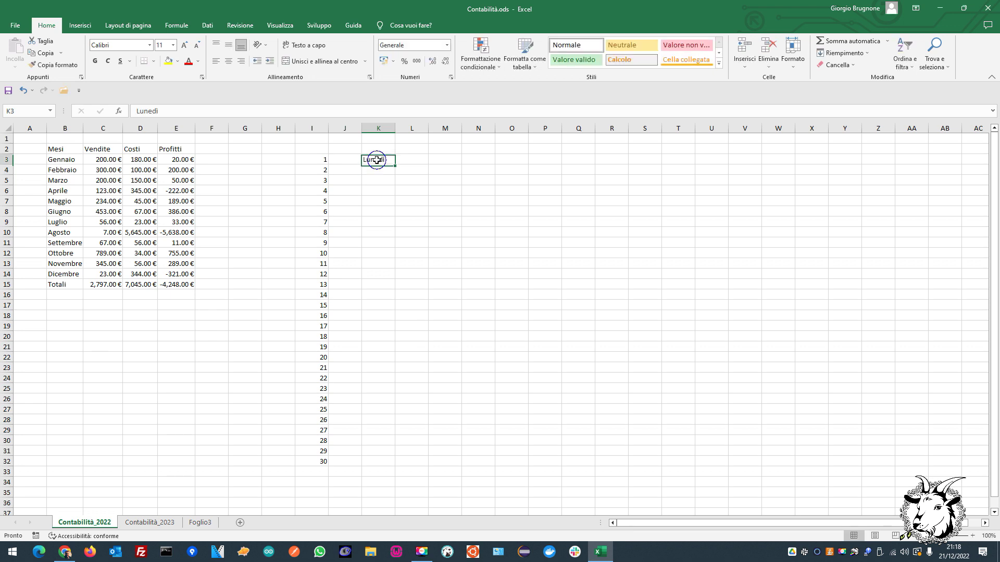
{"action": "left_click_drag", "start_coordinate": [395, 169], "coordinate": [394, 225]}
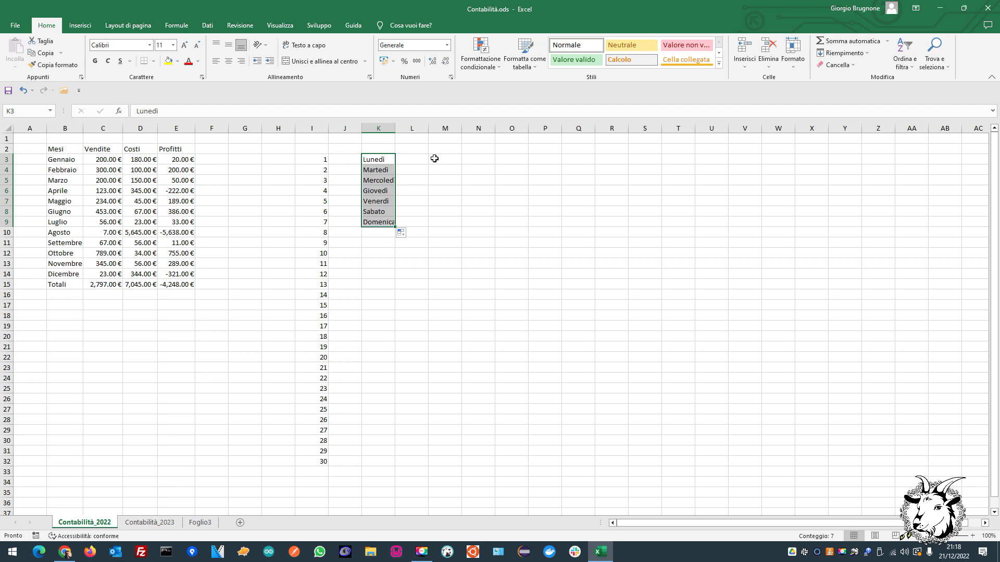
Enter Gennaio 2022 in M3, widen column M and autofill the months down to dic-22 in M14.
{"action": "left_click_drag", "start_coordinate": [65, 159], "coordinate": [65, 284]}
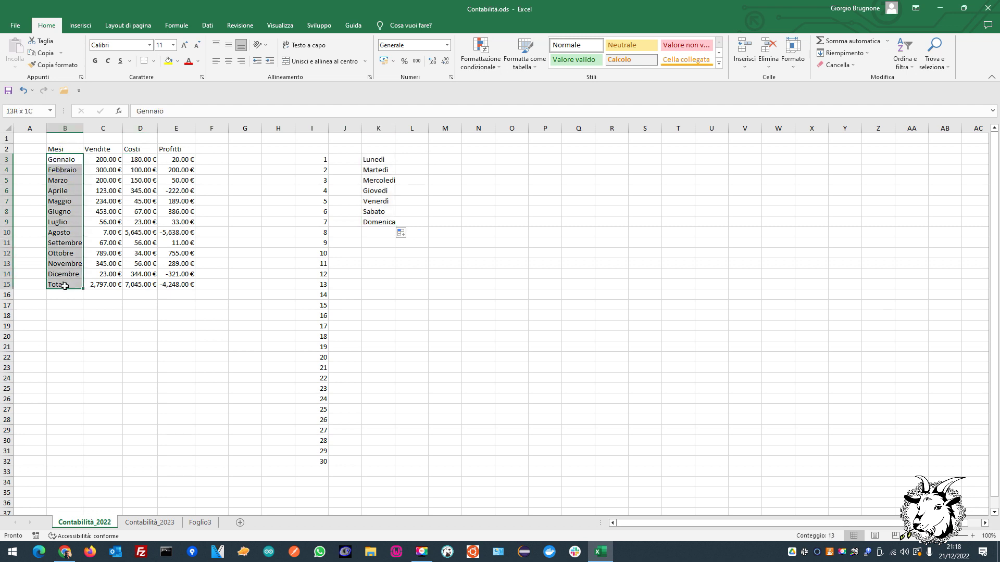
{"action": "left_click", "coordinate": [441, 159]}
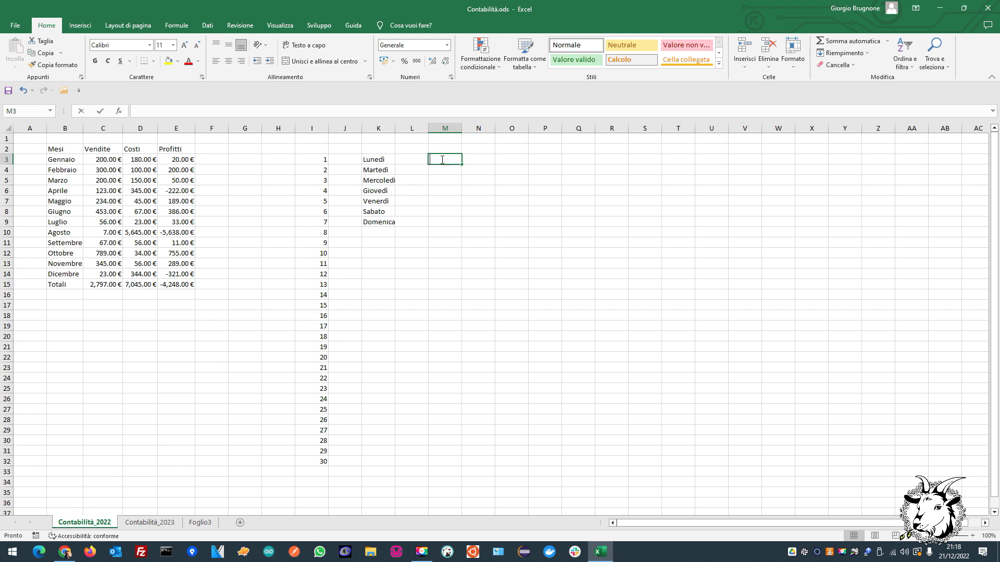
{"action": "type", "text": "Gennaio 2022"}
{"action": "key", "text": "Return"}
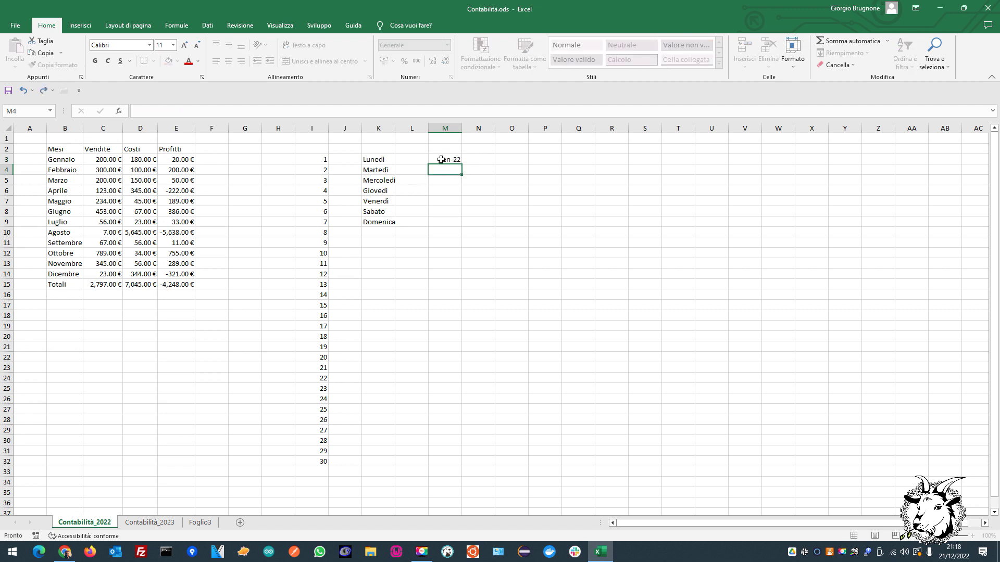
{"action": "double_click", "coordinate": [461, 128]}
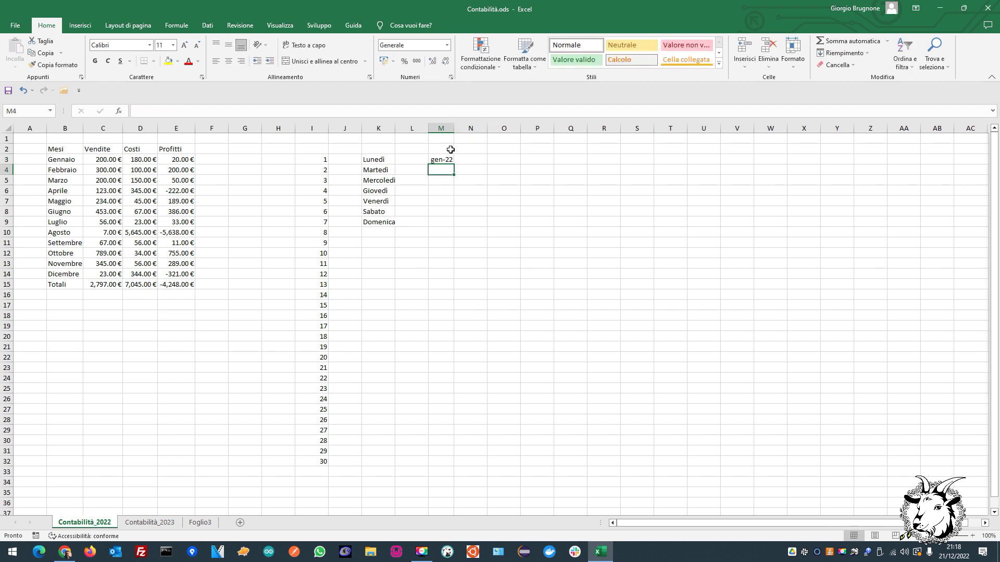
{"action": "left_click_drag", "start_coordinate": [454, 128], "coordinate": [488, 128]}
{"action": "left_click", "coordinate": [457, 156]}
{"action": "left_click_drag", "start_coordinate": [487, 165], "coordinate": [492, 276]}
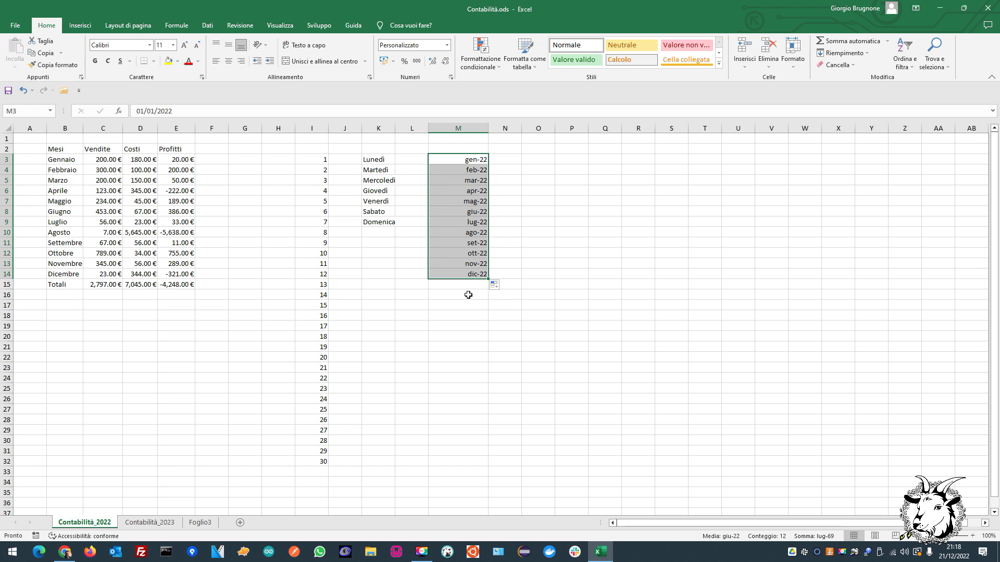
Enter 08:00 and 08:30 in O3 and O4 and autofill the half-hour times down to 20:30 in O28.
{"action": "left_click", "coordinate": [543, 162]}
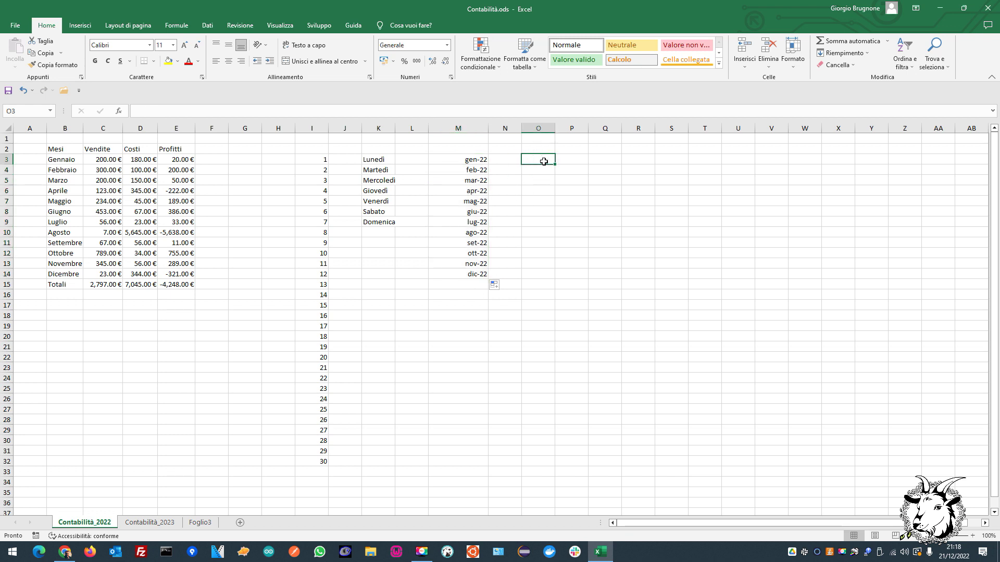
{"action": "type", "text": "08"}
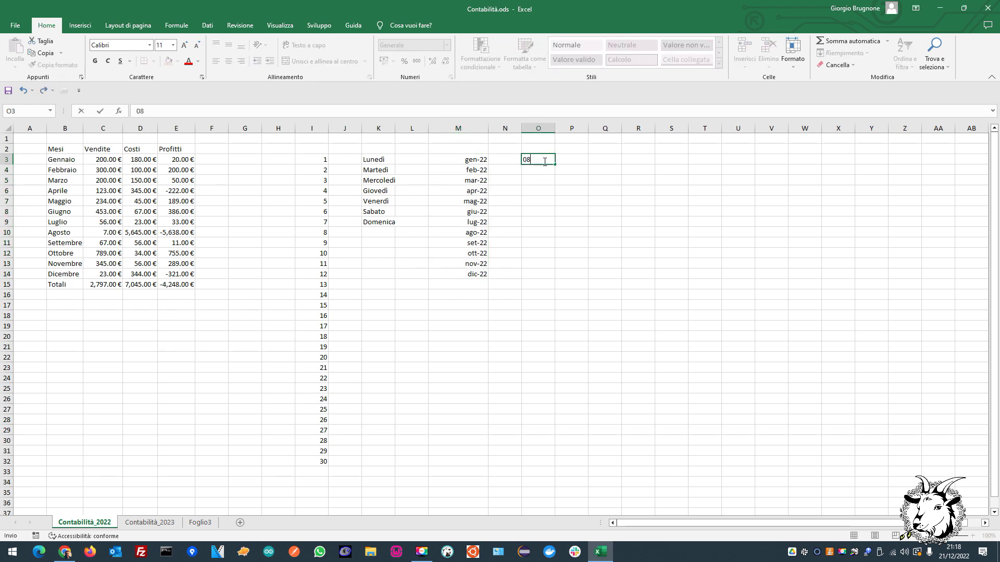
{"action": "type", "text": ":00"}
{"action": "key", "text": "Return"}
{"action": "type", "text": "08:30"}
{"action": "key", "text": "Return"}
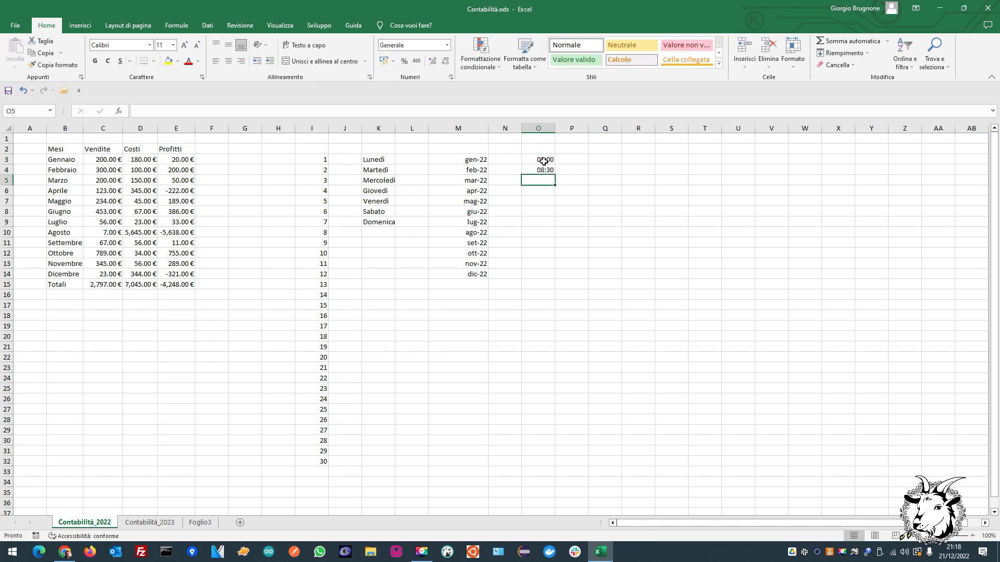
{"action": "left_click_drag", "start_coordinate": [543, 160], "coordinate": [545, 423]}
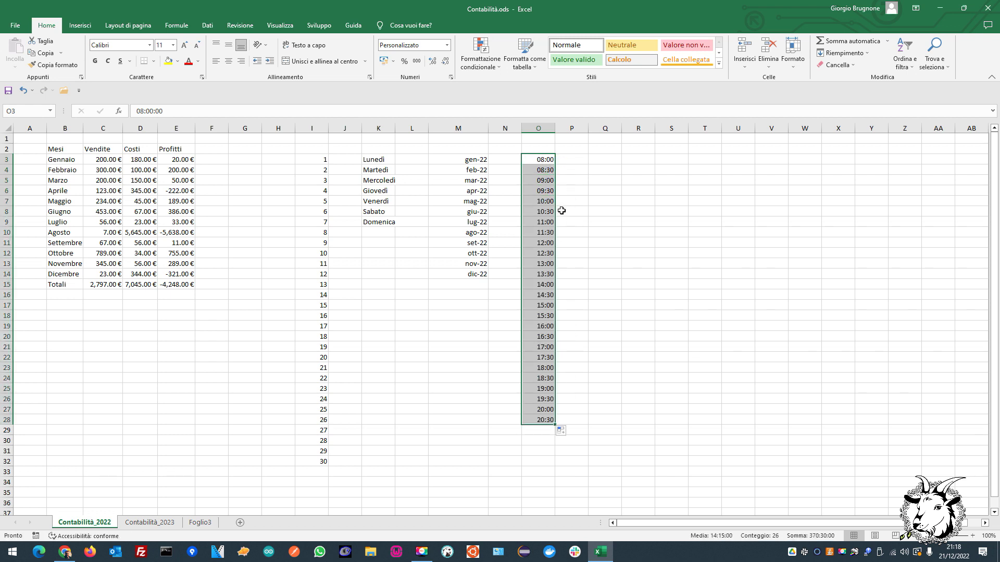
Enter 08:00 and 08:15 in Q3 and Q4 and autofill the quarter-hour times down to 14:15 in Q28.
{"action": "left_click", "coordinate": [596, 159]}
{"action": "type", "text": "08:00"}
{"action": "key", "text": "Return"}
{"action": "type", "text": "08"}
{"action": "type", "text": "5"}
{"action": "key", "text": "Return"}
{"action": "left_click_drag", "start_coordinate": [607, 159], "coordinate": [617, 423]}
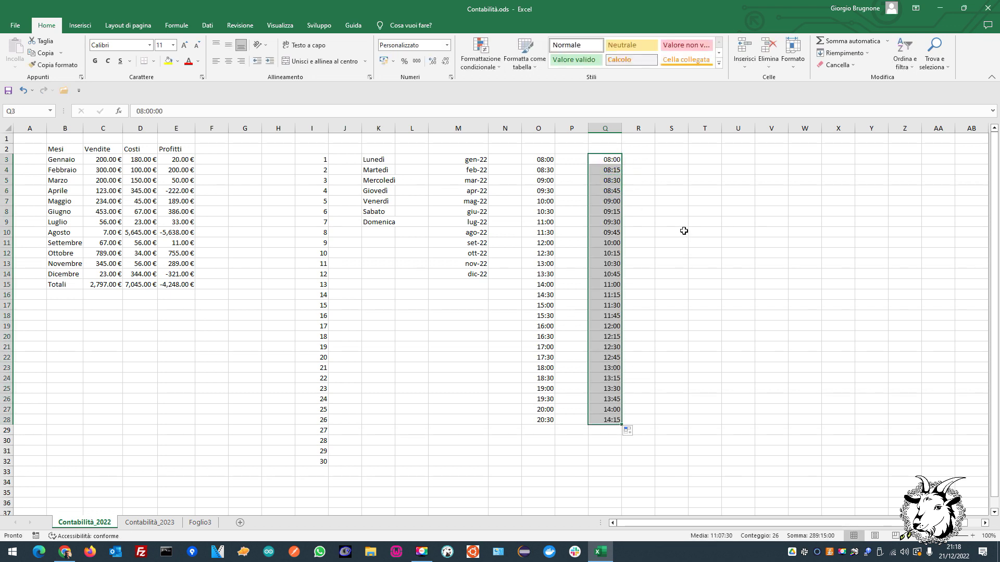
Check the quarter-hour times in Q4:Q7 and save Contabilità.ods in its current file format.
{"action": "left_click", "coordinate": [611, 168]}
{"action": "left_click", "coordinate": [608, 182]}
{"action": "left_click", "coordinate": [605, 192]}
{"action": "left_click", "coordinate": [605, 202]}
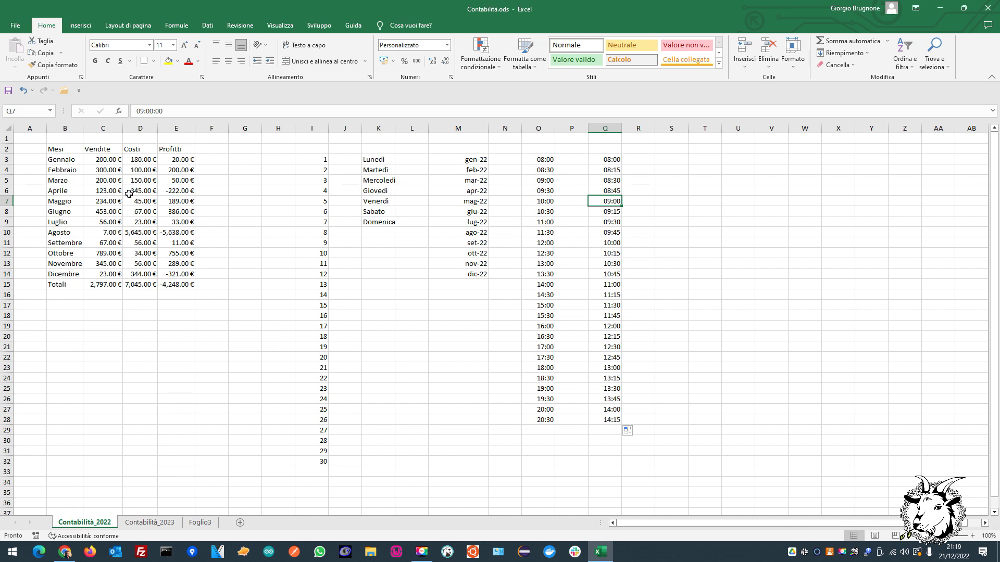
{"action": "left_click", "coordinate": [8, 91]}
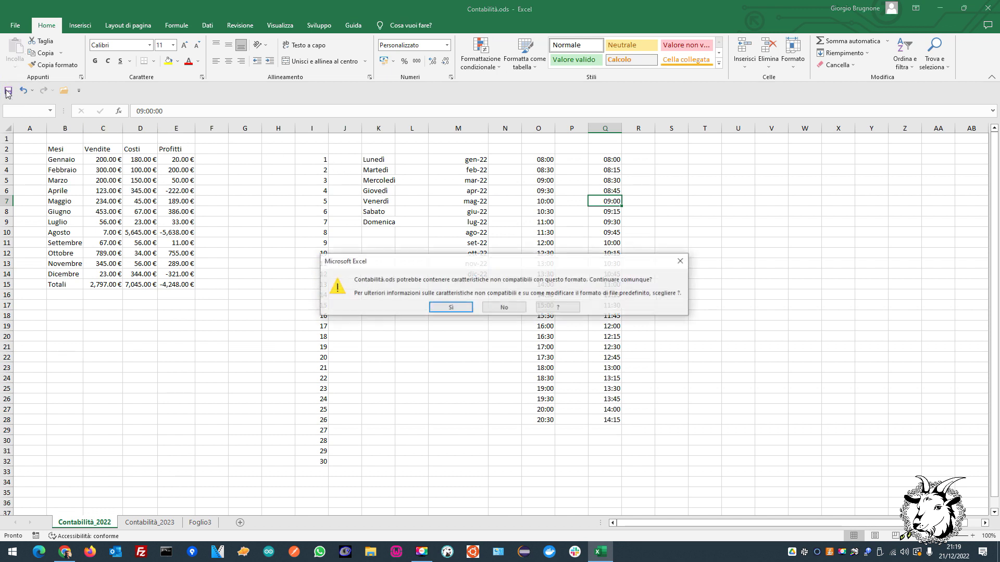
{"action": "left_click", "coordinate": [457, 307]}
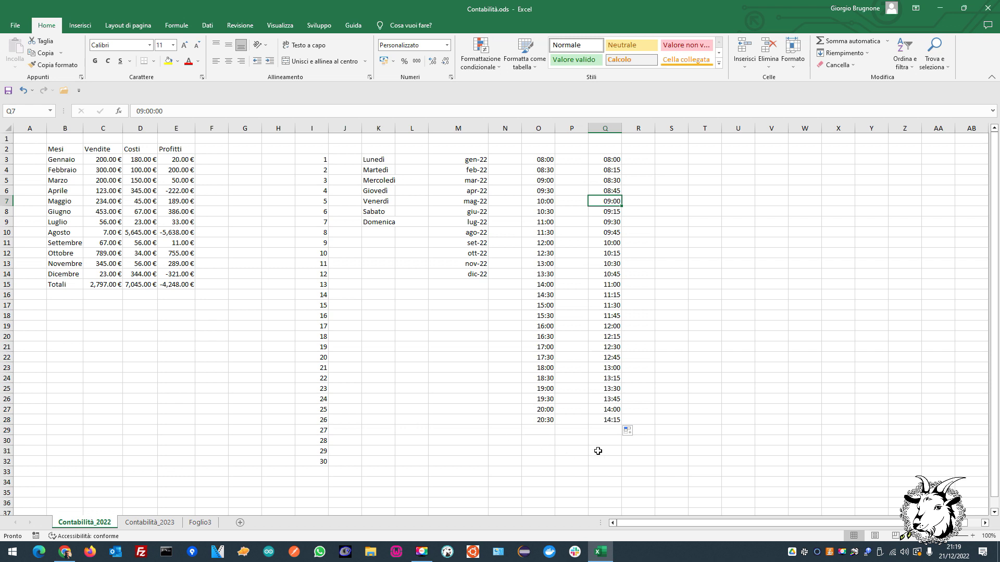
Look through the command sets for page layout, formulas, data, review, view, developer and help, ending on the insert commands.
{"action": "left_click_drag", "start_coordinate": [605, 464], "coordinate": [49, 143]}
{"action": "left_click", "coordinate": [284, 287]}
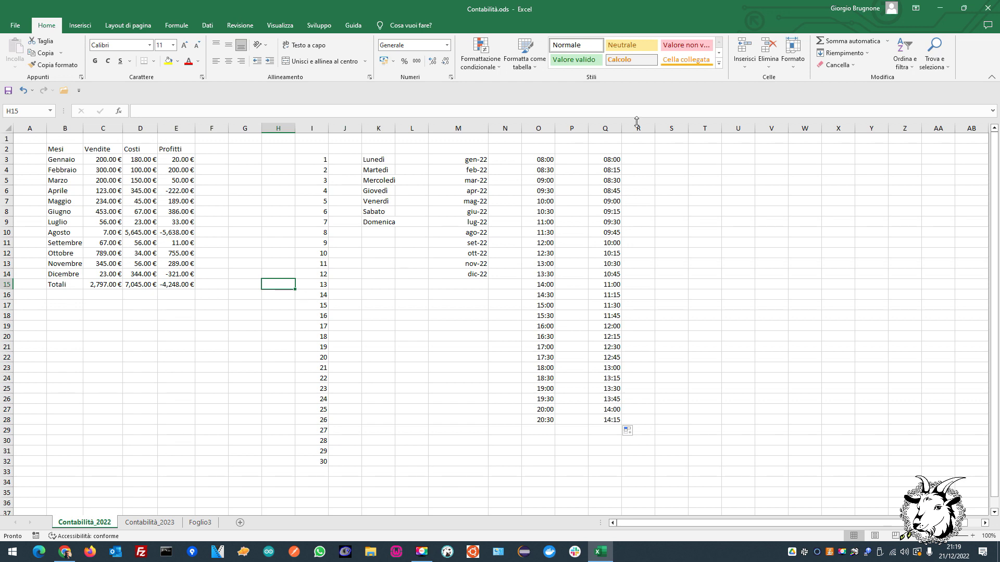
{"action": "left_click", "coordinate": [84, 25]}
{"action": "left_click", "coordinate": [110, 25]}
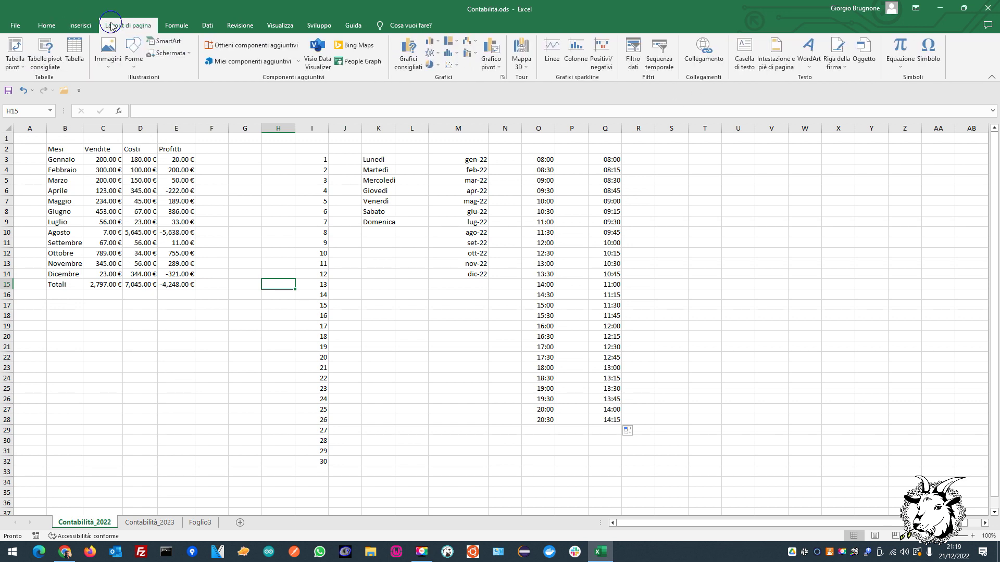
{"action": "left_click", "coordinate": [176, 25]}
{"action": "left_click", "coordinate": [207, 25]}
{"action": "left_click", "coordinate": [240, 25]}
{"action": "left_click", "coordinate": [279, 25]}
{"action": "left_click", "coordinate": [318, 25]}
{"action": "left_click", "coordinate": [344, 25]}
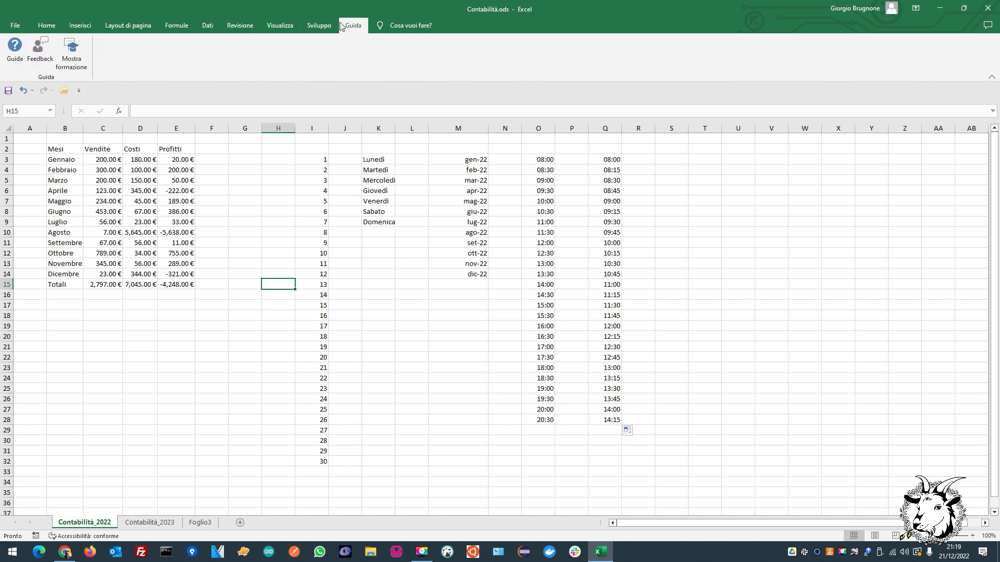
{"action": "left_click", "coordinate": [79, 25]}
{"action": "left_click", "coordinate": [49, 26]}
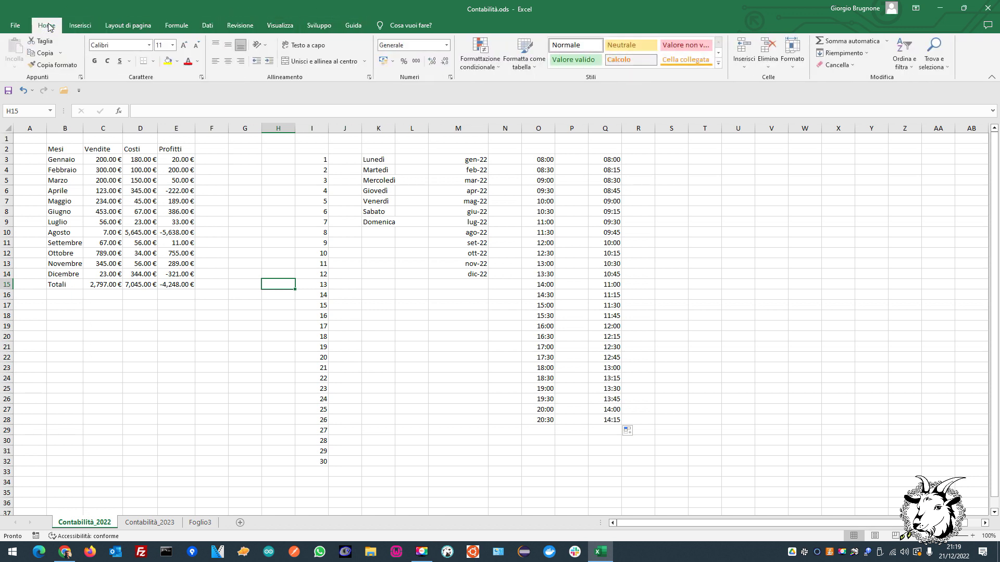
{"action": "left_click", "coordinate": [80, 25]}
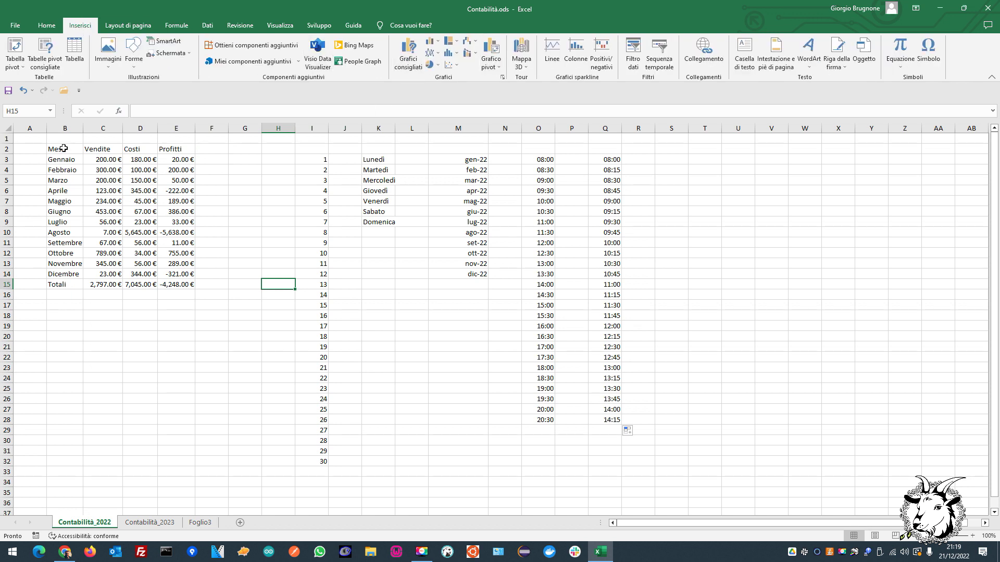
Insert a basic 2D line chart of the monthly sales, costs and profits table in B2:E15.
{"action": "left_click_drag", "start_coordinate": [63, 149], "coordinate": [182, 292]}
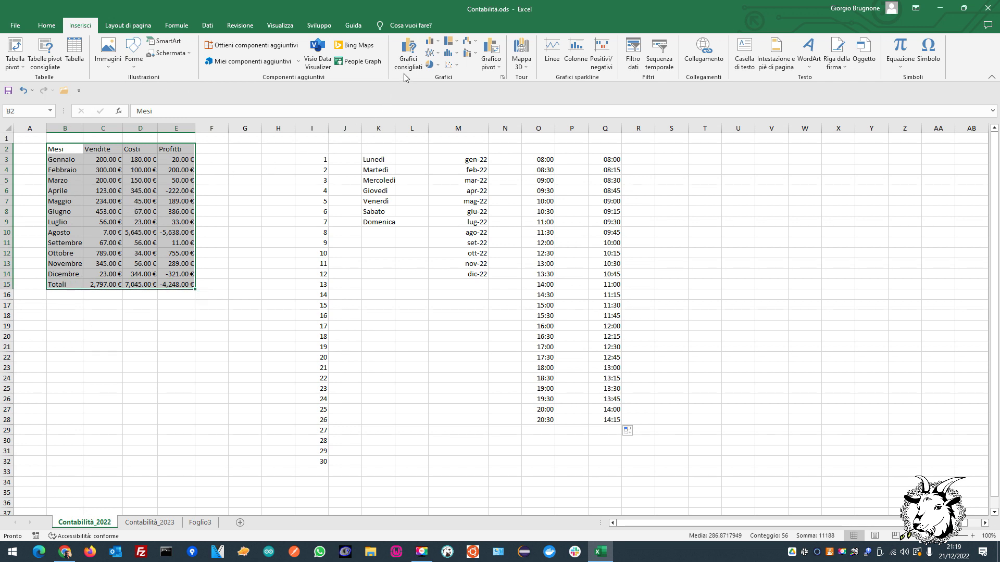
{"action": "left_click", "coordinate": [431, 54]}
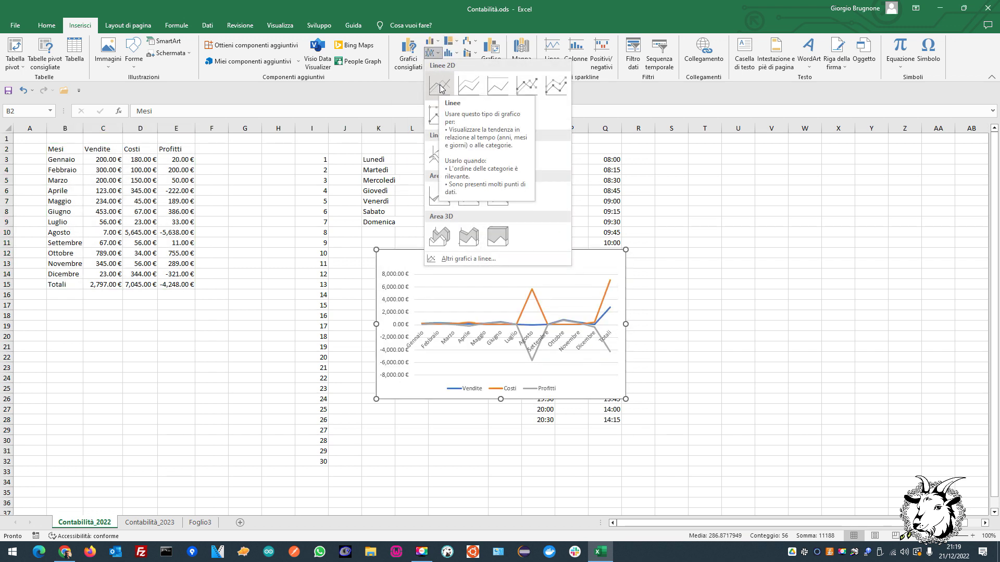
{"action": "left_click", "coordinate": [438, 89]}
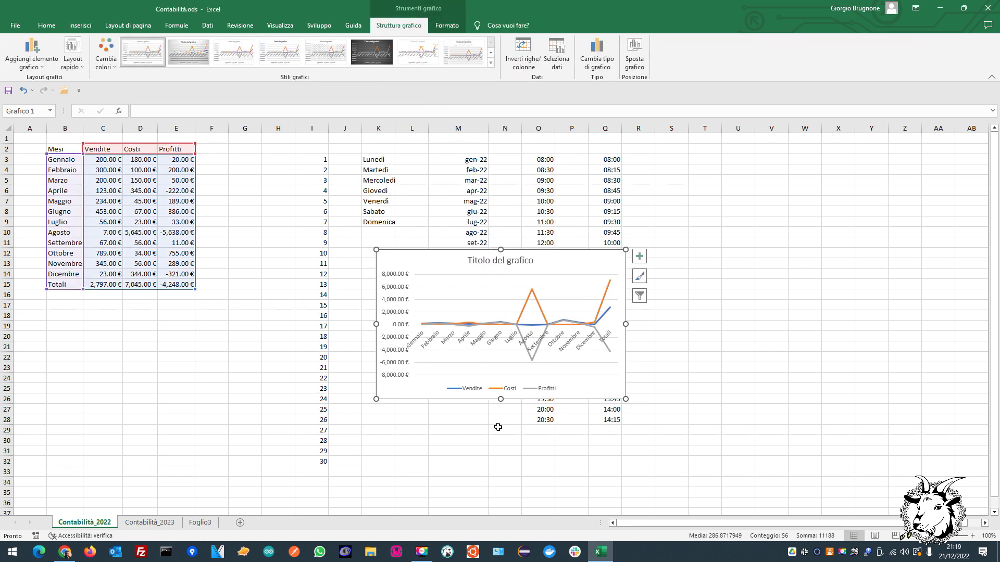
Enlarge the line chart and move it beside the table, spanning about columns H to S and rows 2 to 26.
{"action": "left_click_drag", "start_coordinate": [626, 399], "coordinate": [777, 500]}
{"action": "left_click_drag", "start_coordinate": [573, 309], "coordinate": [509, 310]}
{"action": "left_click_drag", "start_coordinate": [495, 259], "coordinate": [393, 161]}
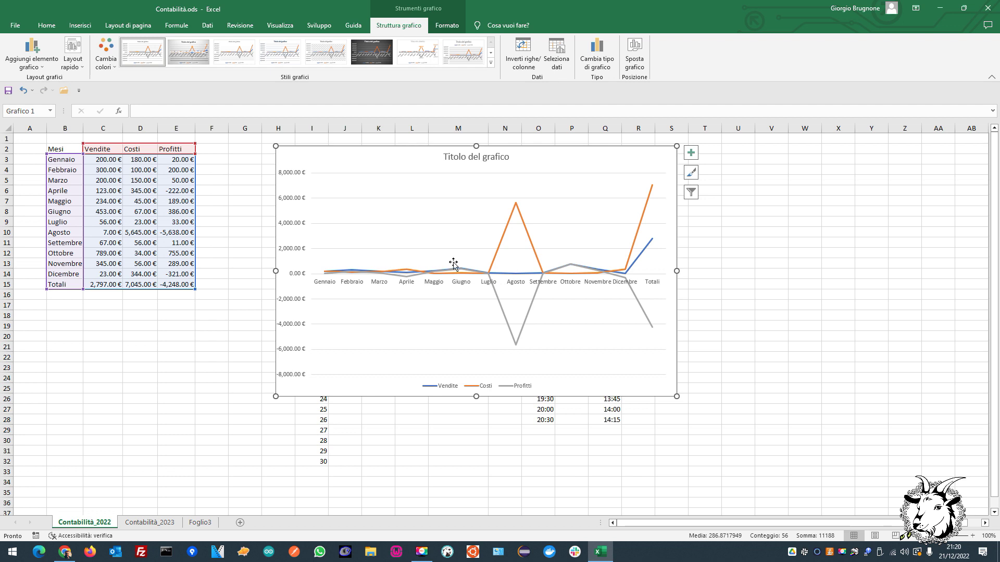
Examine the chart's legend entries for Vendite, Costi and Profitti and its plot area gridlines.
{"action": "left_click", "coordinate": [488, 388]}
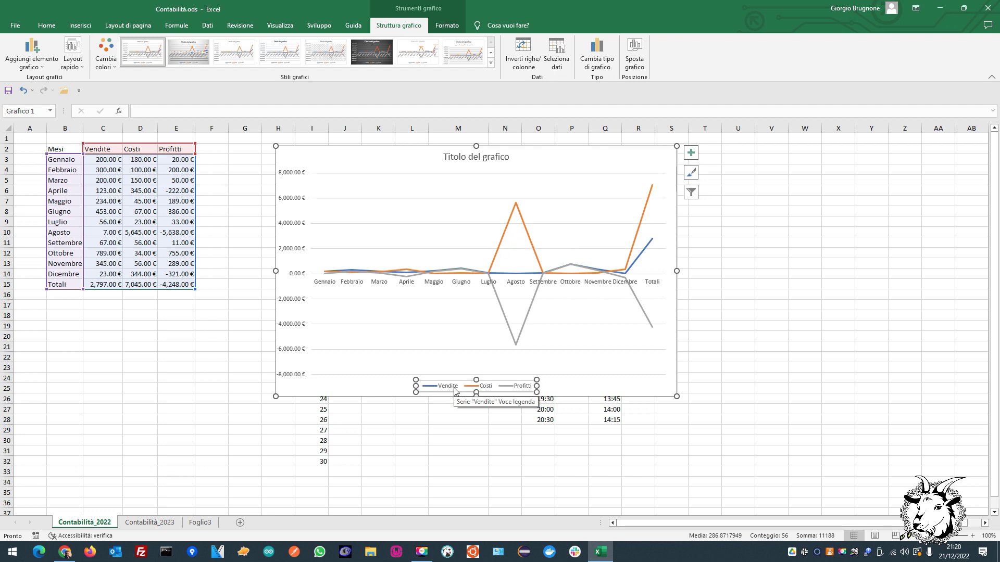
{"action": "left_click", "coordinate": [434, 386]}
{"action": "left_click", "coordinate": [483, 387]}
{"action": "left_click", "coordinate": [526, 391]}
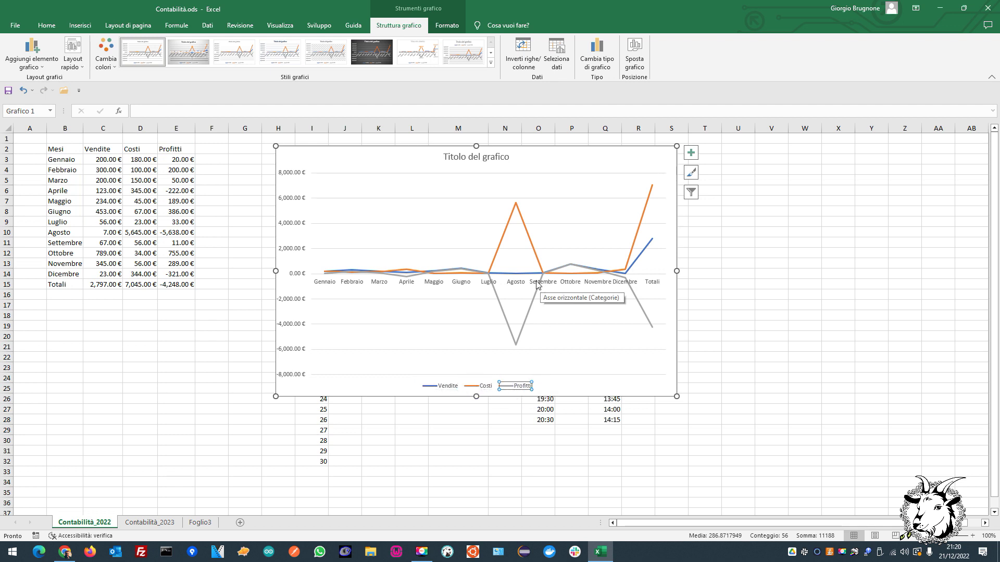
{"action": "left_click", "coordinate": [464, 224]}
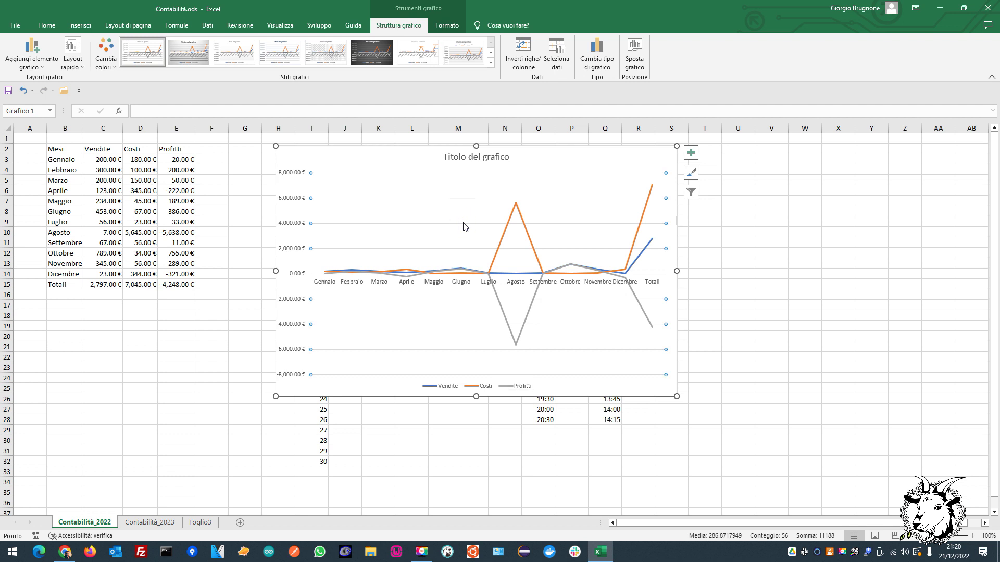
Apply the fifth chart style to the line chart and browse the further styles and quick layouts.
{"action": "left_click", "coordinate": [280, 55]}
{"action": "left_click", "coordinate": [319, 57]}
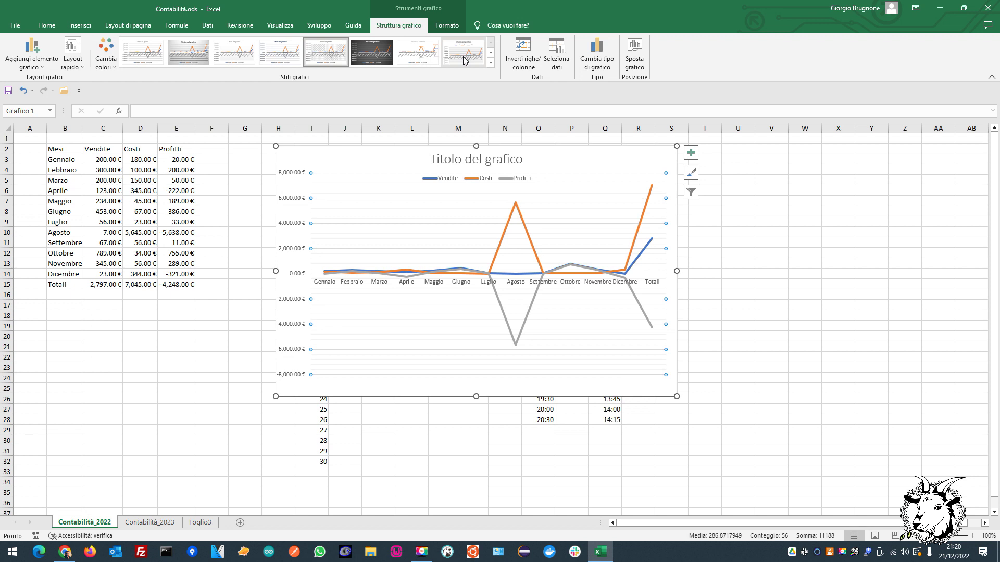
{"action": "left_click", "coordinate": [490, 54]}
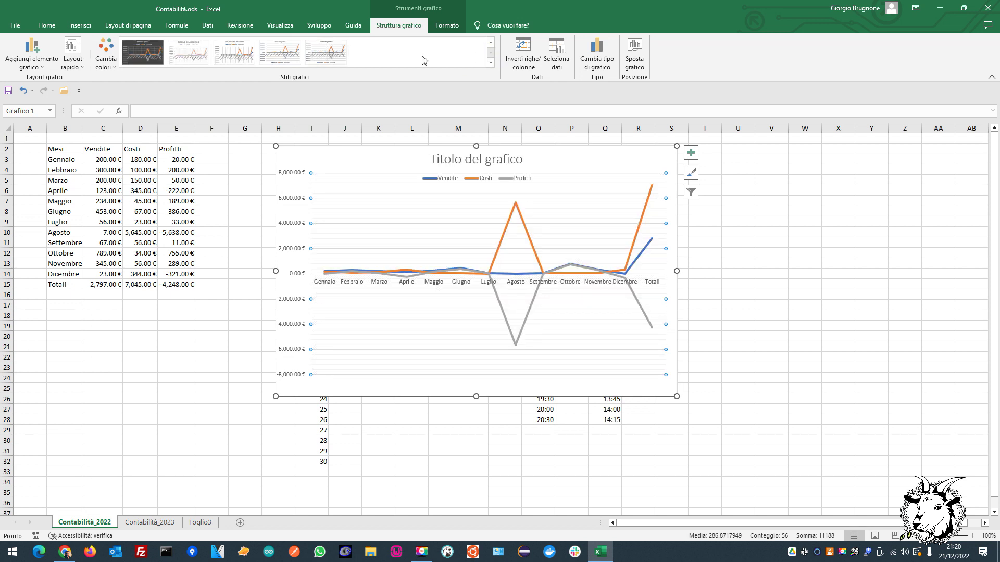
{"action": "left_click", "coordinate": [76, 55]}
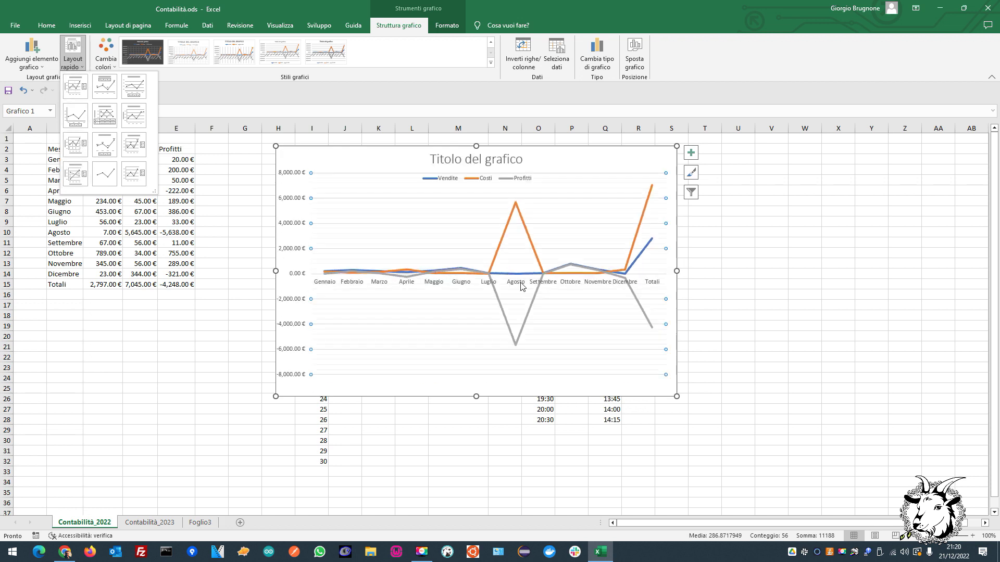
{"action": "left_click", "coordinate": [541, 242]}
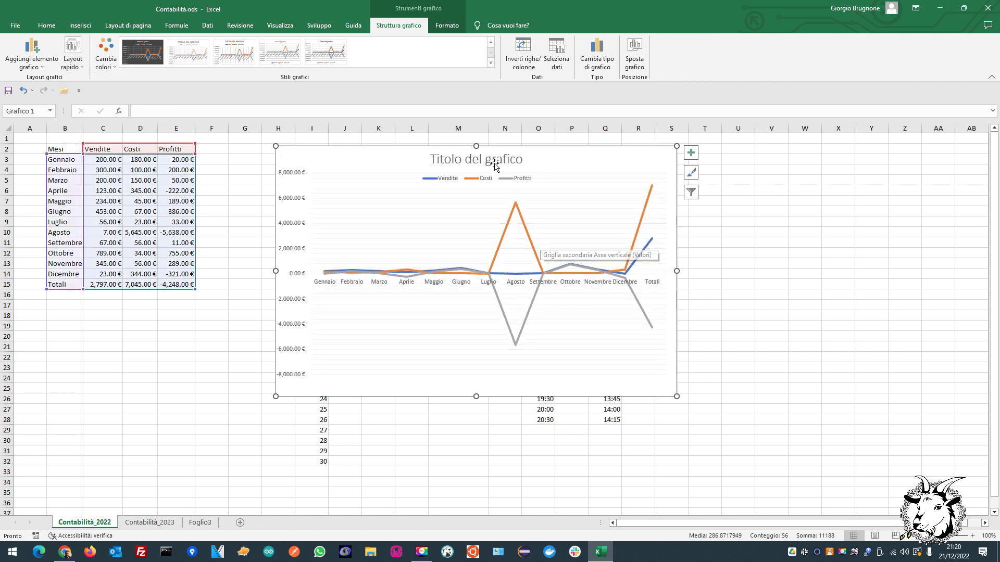
Delete the line chart from the Contabilità_2022 sheet and deselect the table.
{"action": "key", "text": "Delete"}
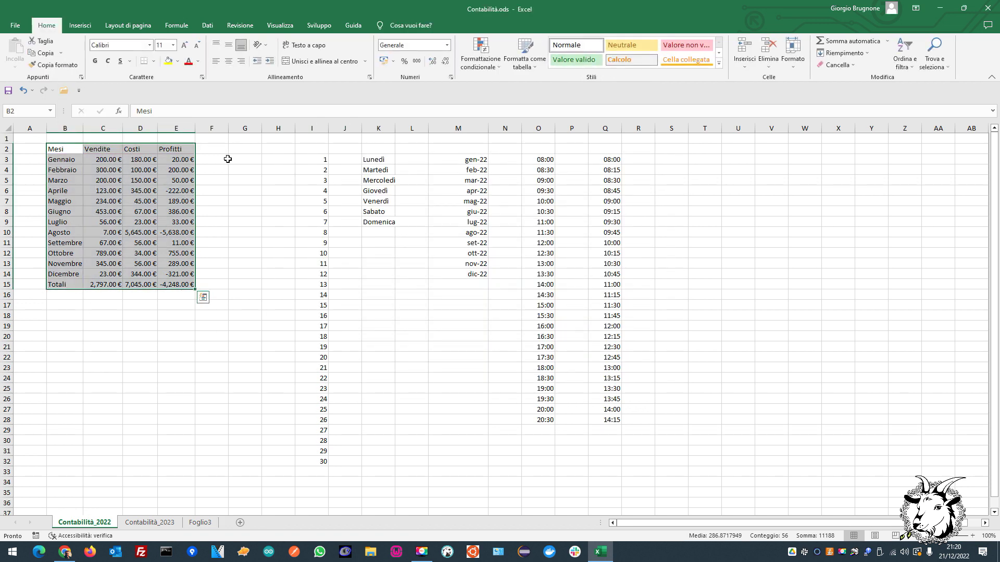
{"action": "left_click", "coordinate": [218, 239]}
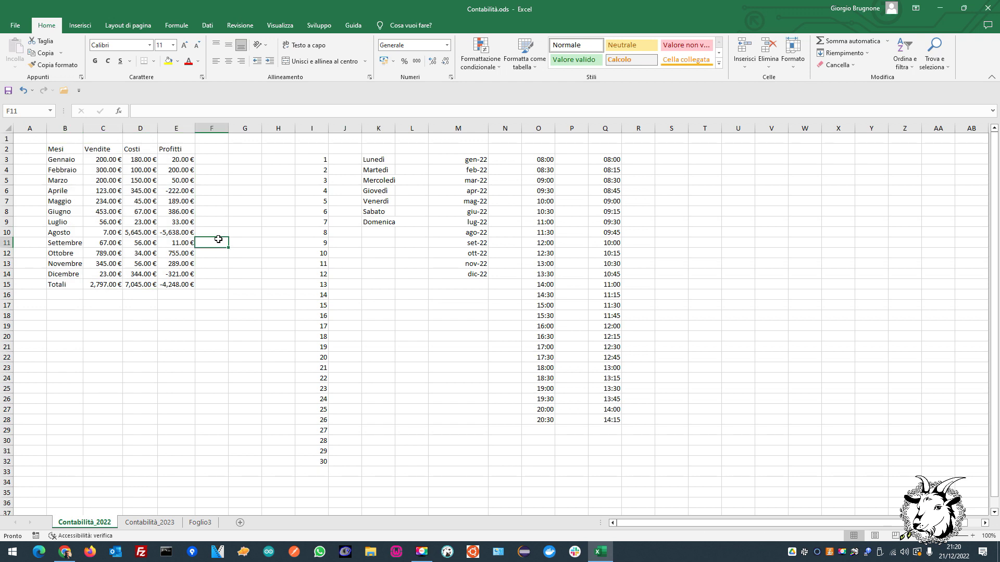